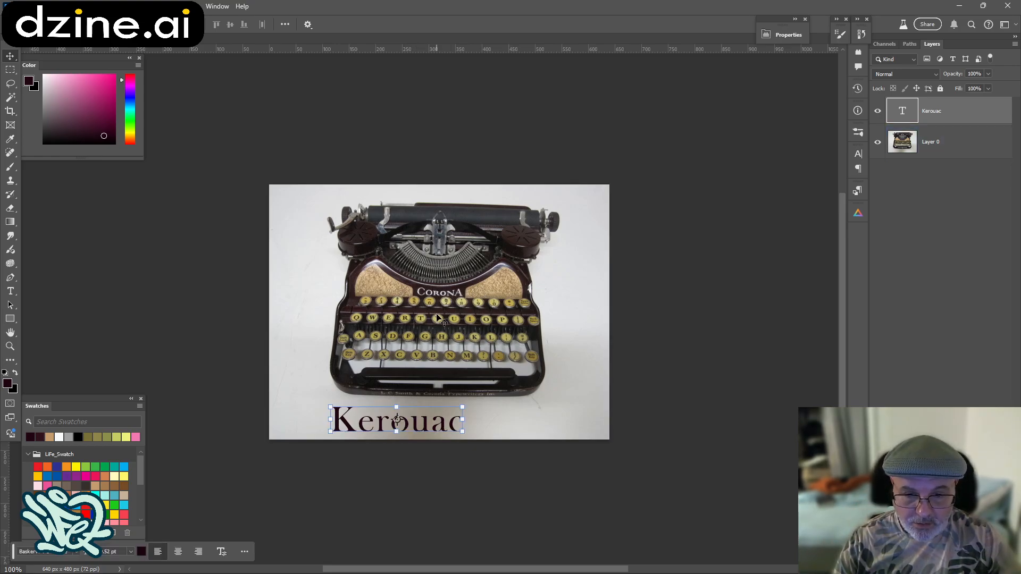
Change the Kerouac title to uppercase KEROUAC and reposition it centrally beneath the typewriter
{"action": "key", "text": "ctrl+plus"}
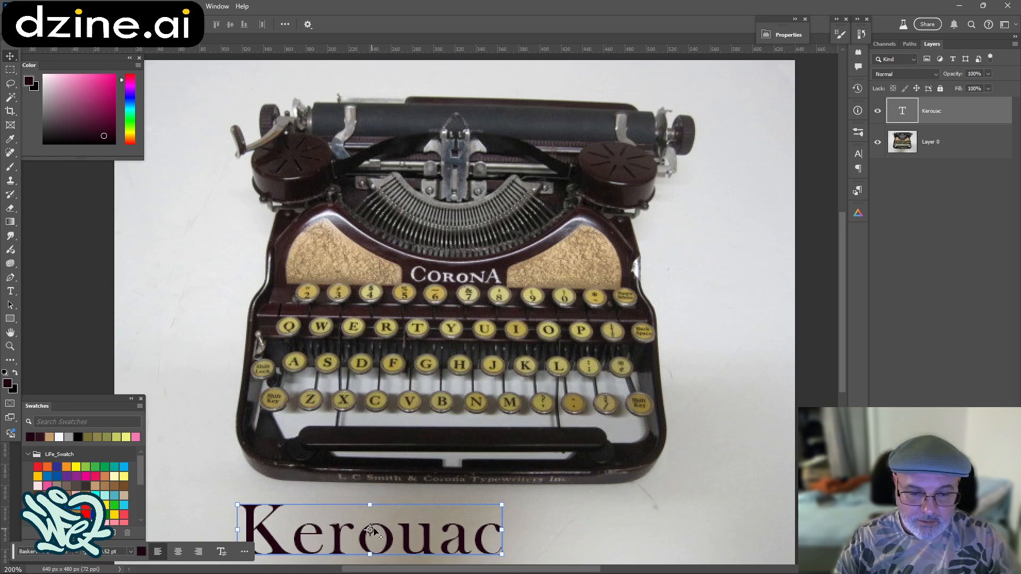
{"action": "left_click_drag", "start_coordinate": [369, 530], "coordinate": [398, 525]}
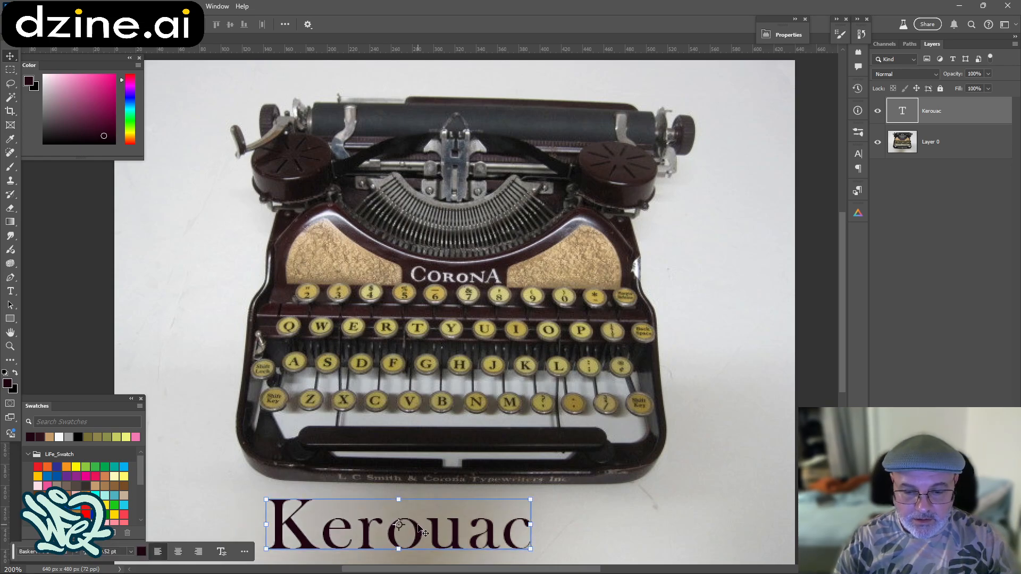
{"action": "double_click", "coordinate": [462, 526]}
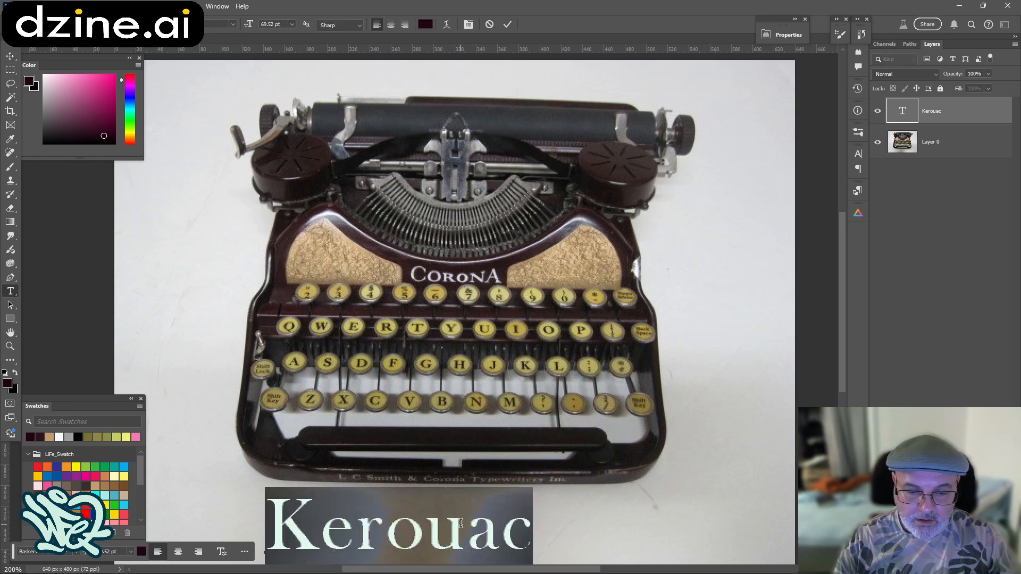
{"action": "left_click", "coordinate": [336, 521]}
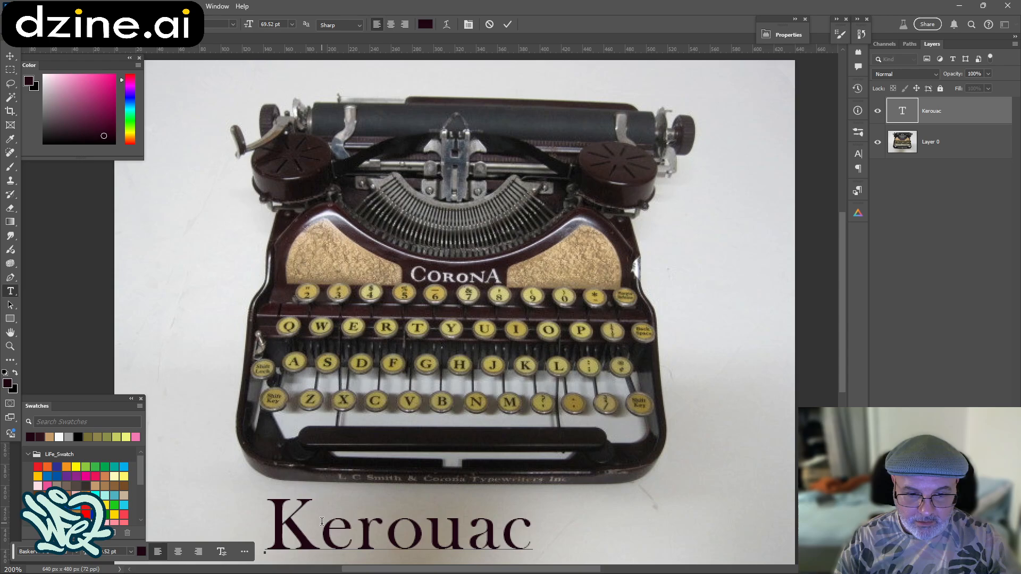
{"action": "left_click_drag", "start_coordinate": [322, 521], "coordinate": [654, 522]}
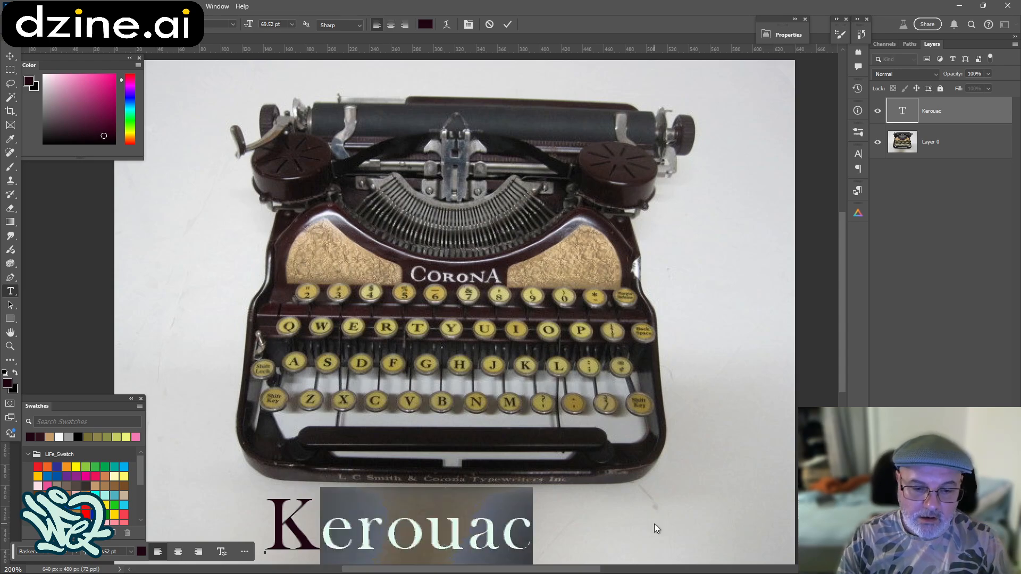
{"action": "key", "text": "Caps_Lock"}
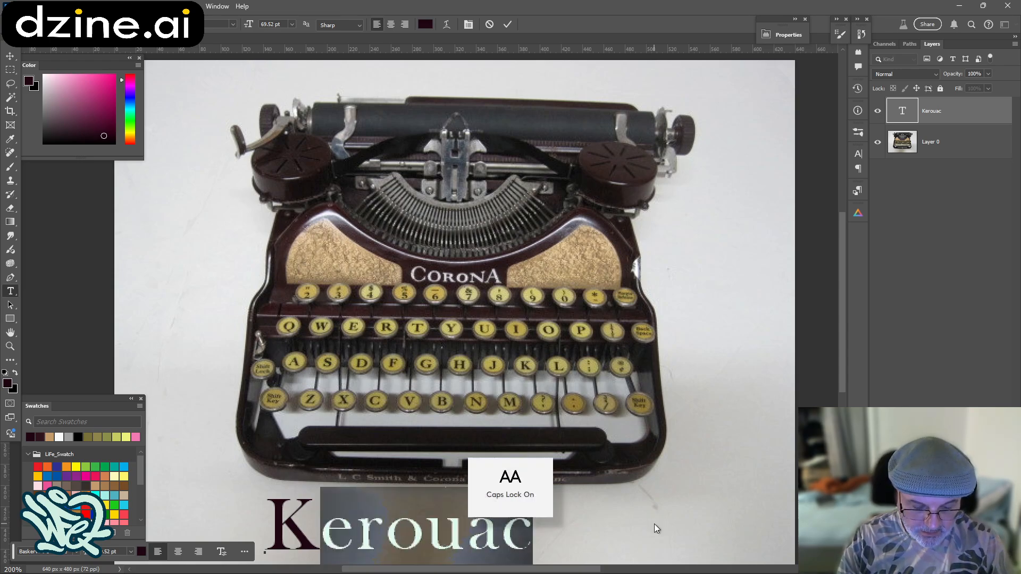
{"action": "type", "text": "EROUAC"}
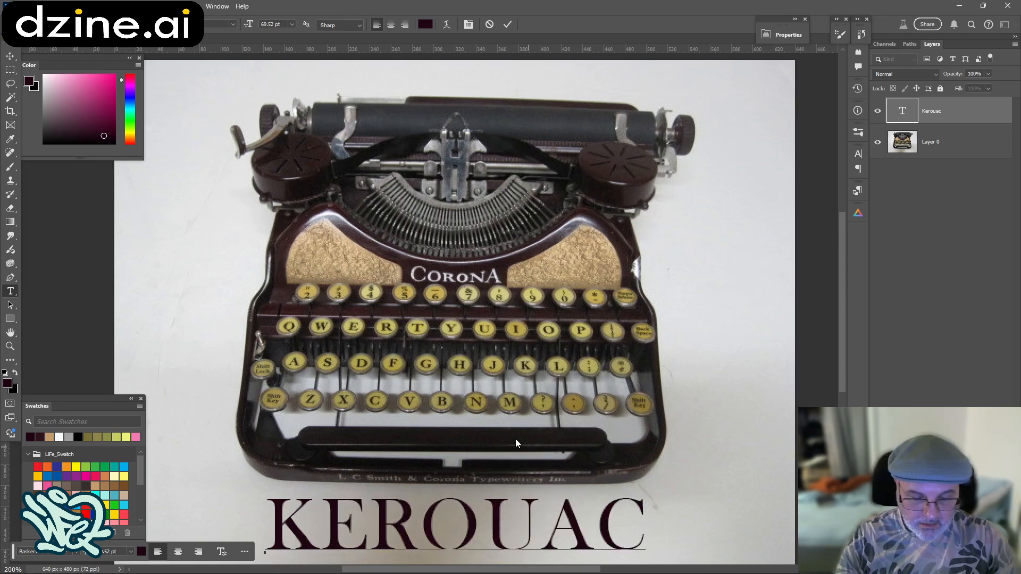
{"action": "key", "text": "ctrl+Return"}
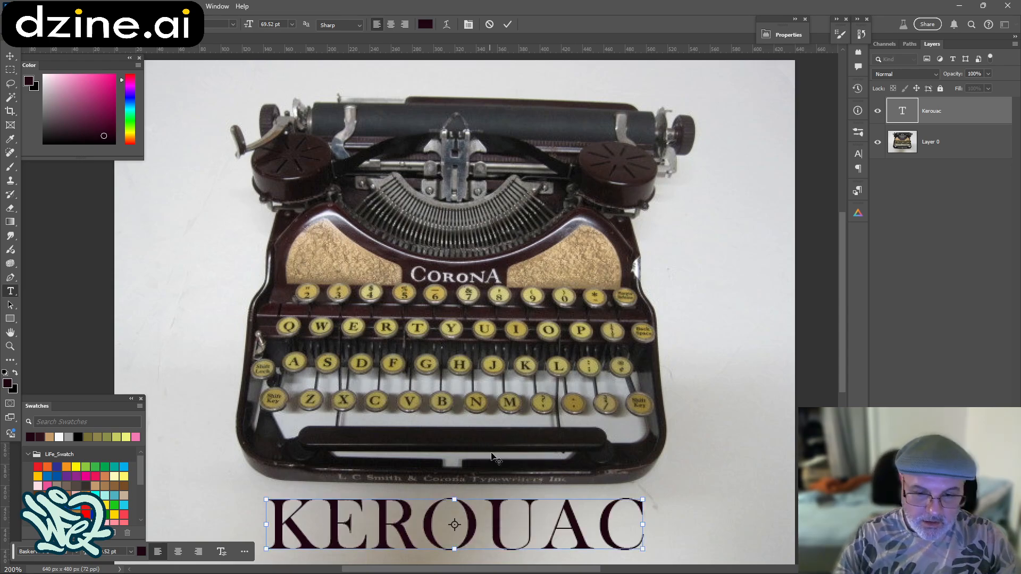
{"action": "key", "text": "v"}
{"action": "left_click_drag", "start_coordinate": [484, 519], "coordinate": [480, 517]}
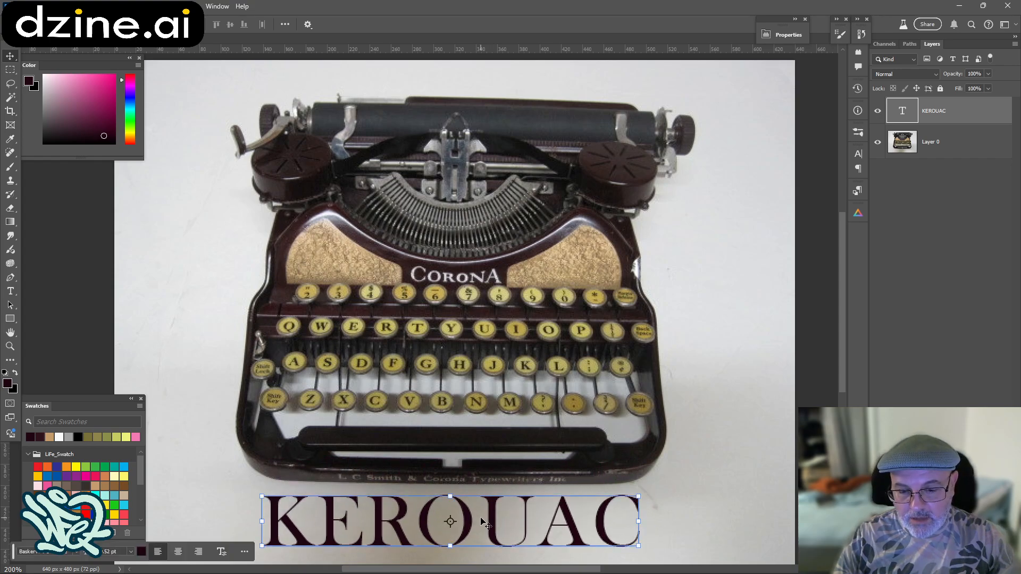
Preview the typewriter photo without the KEROUAC text, and view the text alone by hiding Layer 0
{"action": "left_click", "coordinate": [879, 112]}
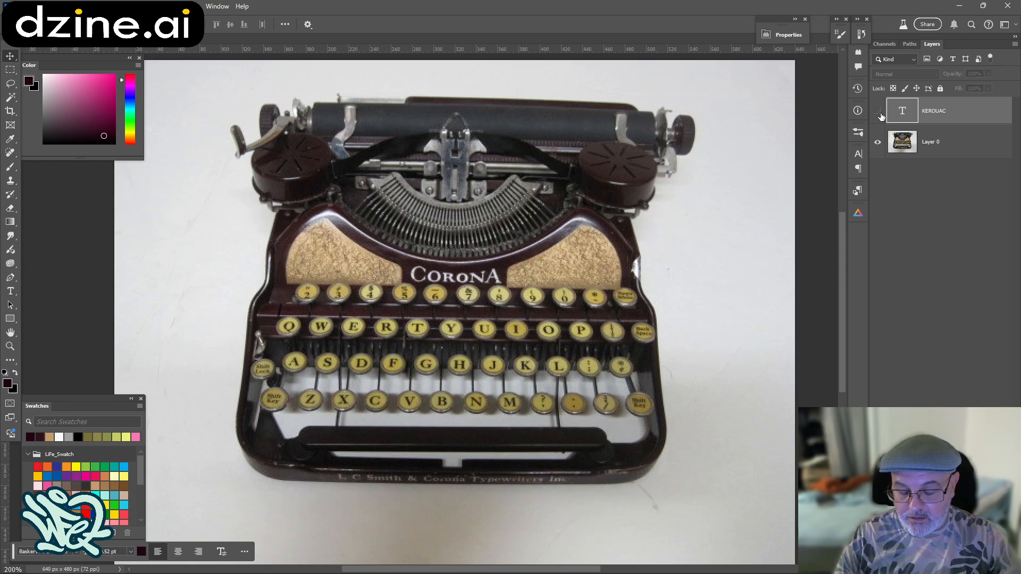
{"action": "left_click", "coordinate": [880, 114]}
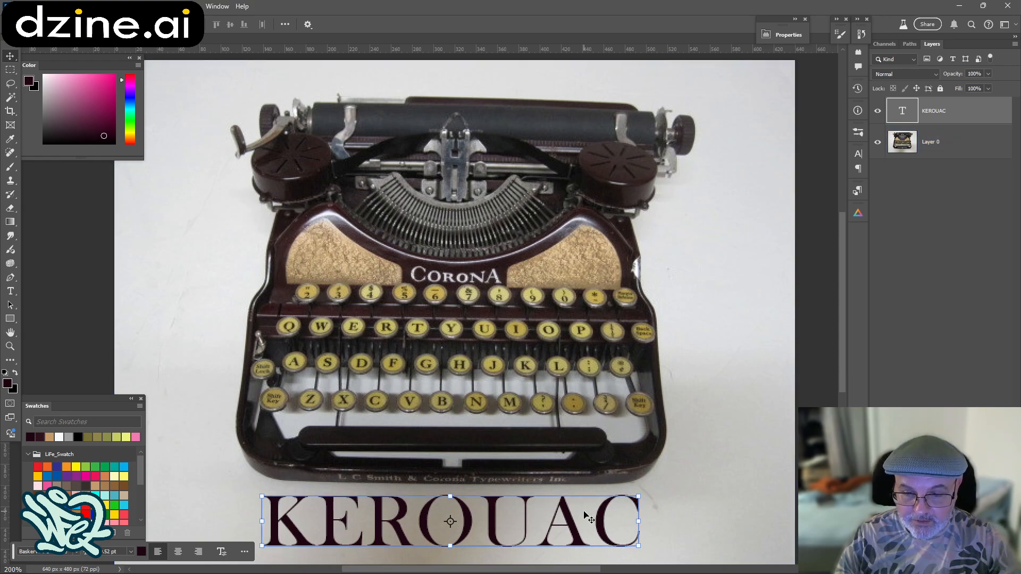
{"action": "left_click", "coordinate": [877, 142]}
Resize the image proportionally to a width of 16 inches
{"action": "left_click", "coordinate": [56, 6]}
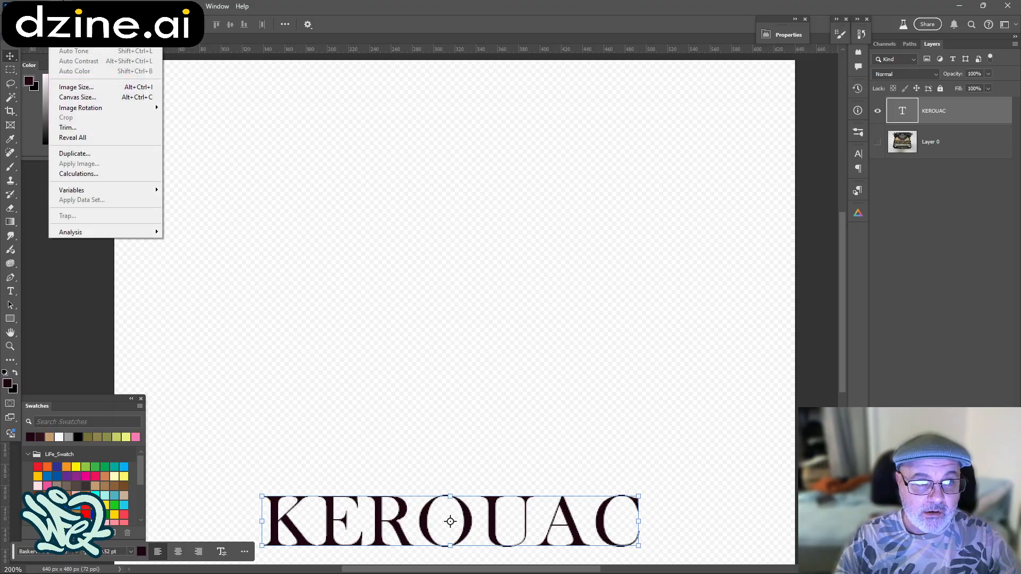
{"action": "left_click", "coordinate": [69, 85]}
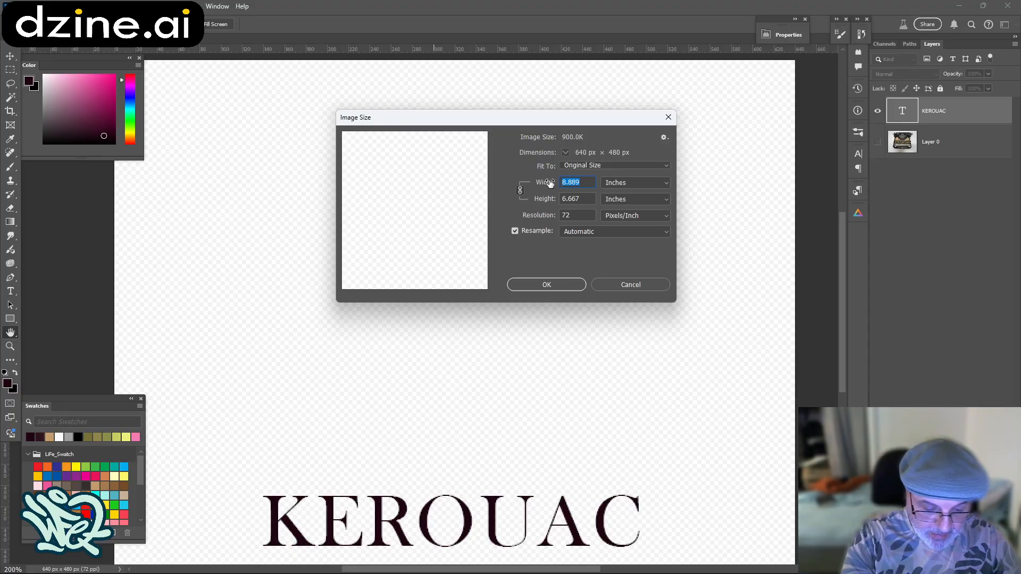
{"action": "type", "text": "16"}
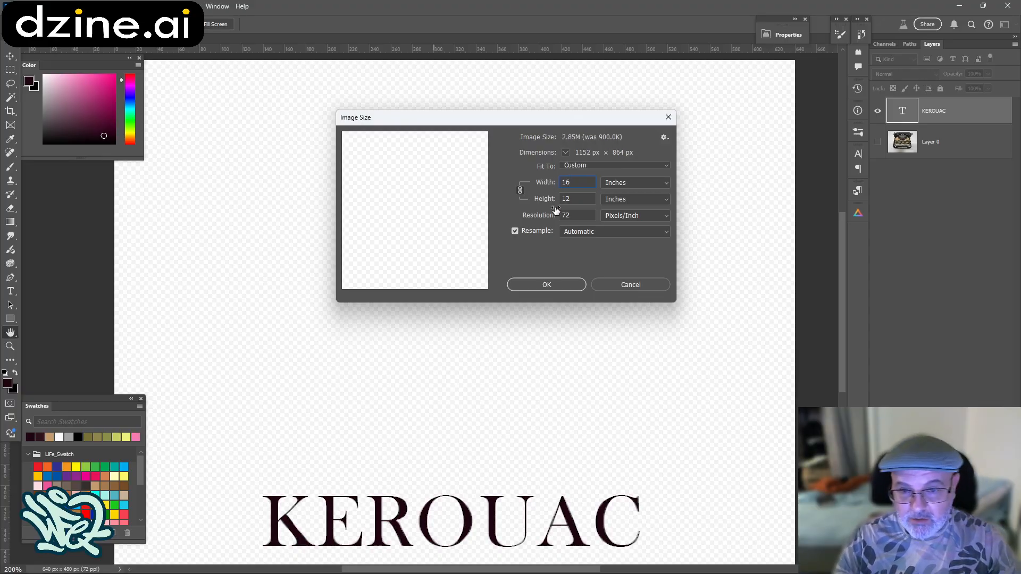
{"action": "left_click", "coordinate": [535, 285]}
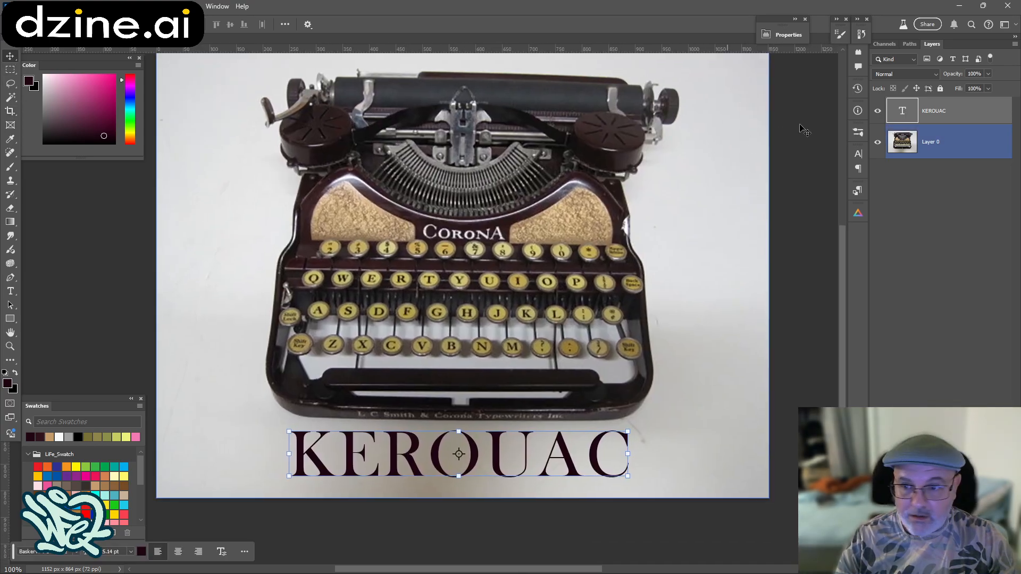
Select the KEROUAC text for editing and open its Warp Text settings, keeping the dialog clear of the title
{"action": "left_click", "coordinate": [880, 115]}
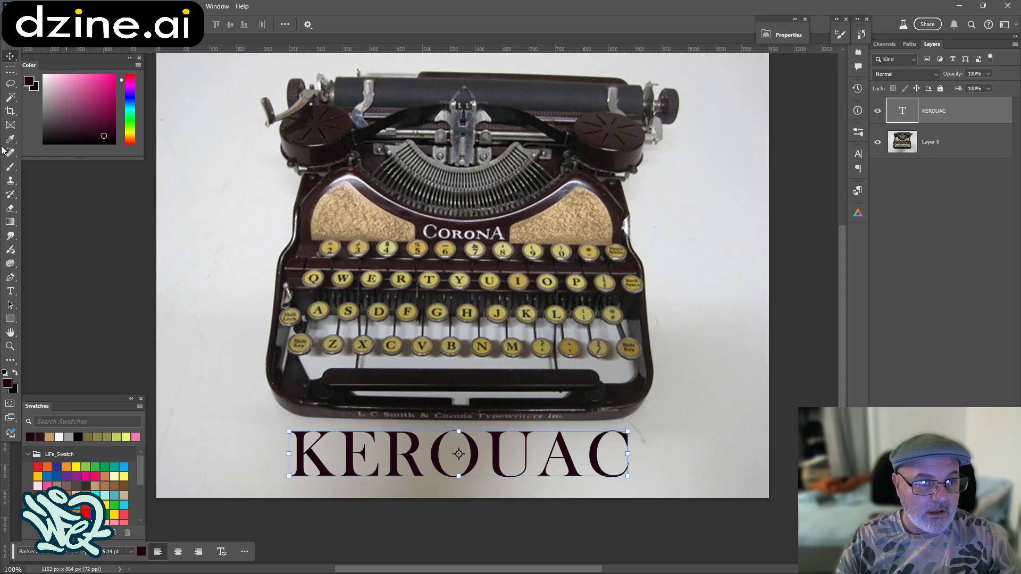
{"action": "left_click", "coordinate": [12, 292]}
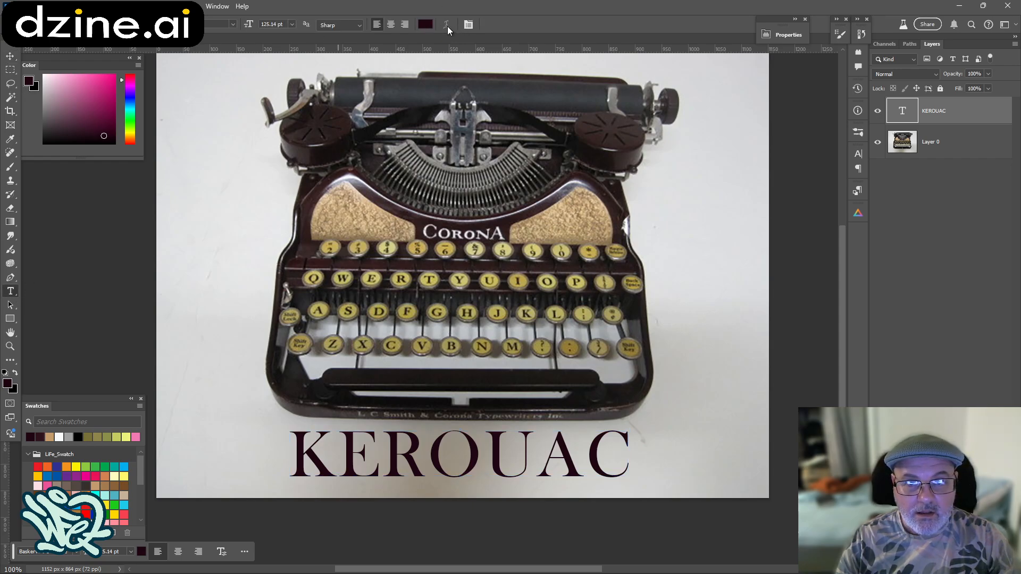
{"action": "left_click", "coordinate": [468, 25]}
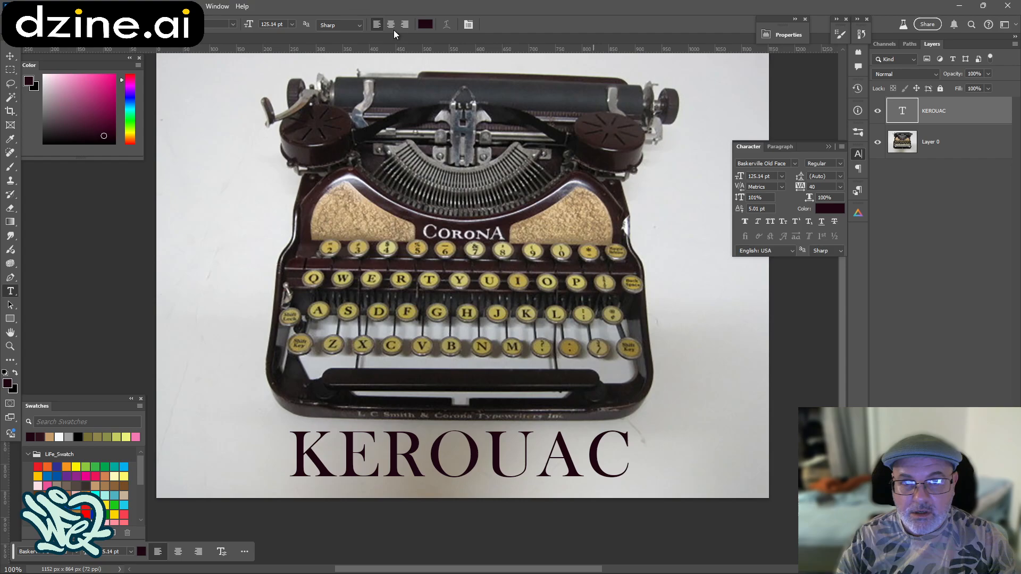
{"action": "left_click", "coordinate": [452, 27]}
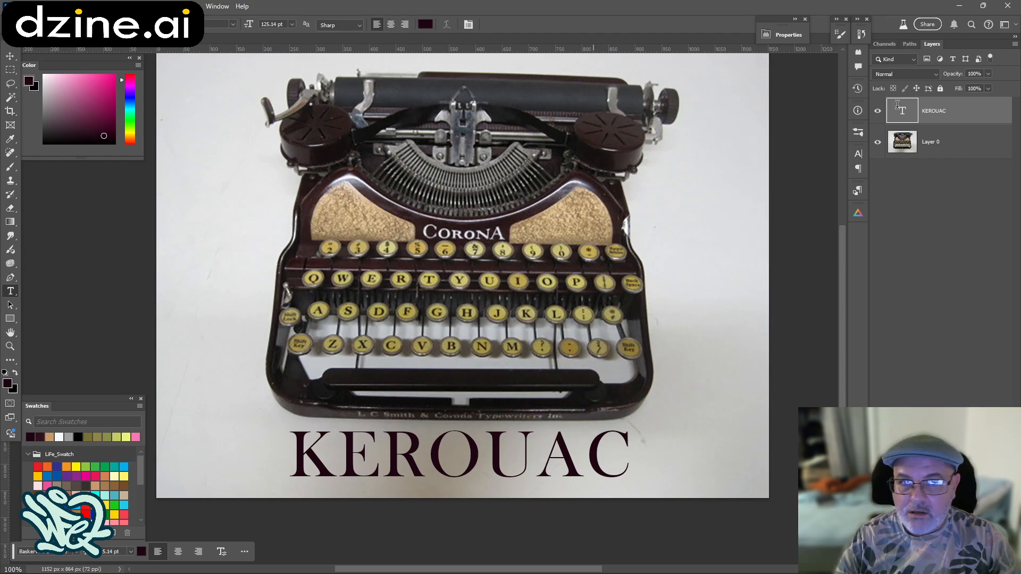
{"action": "double_click", "coordinate": [901, 110]}
{"action": "left_click", "coordinate": [448, 24]}
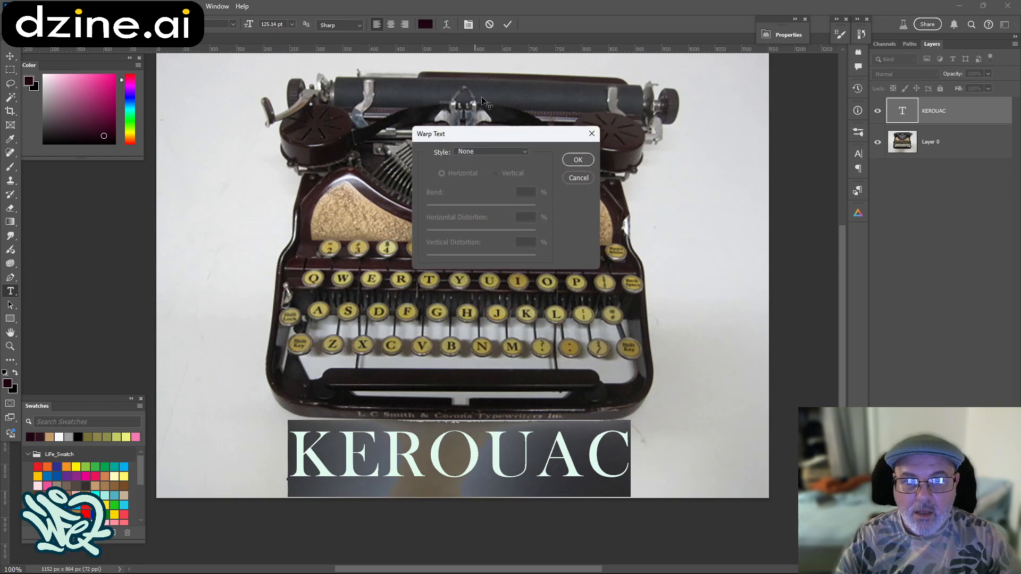
{"action": "left_click", "coordinate": [509, 150]}
{"action": "left_click", "coordinate": [704, 155]}
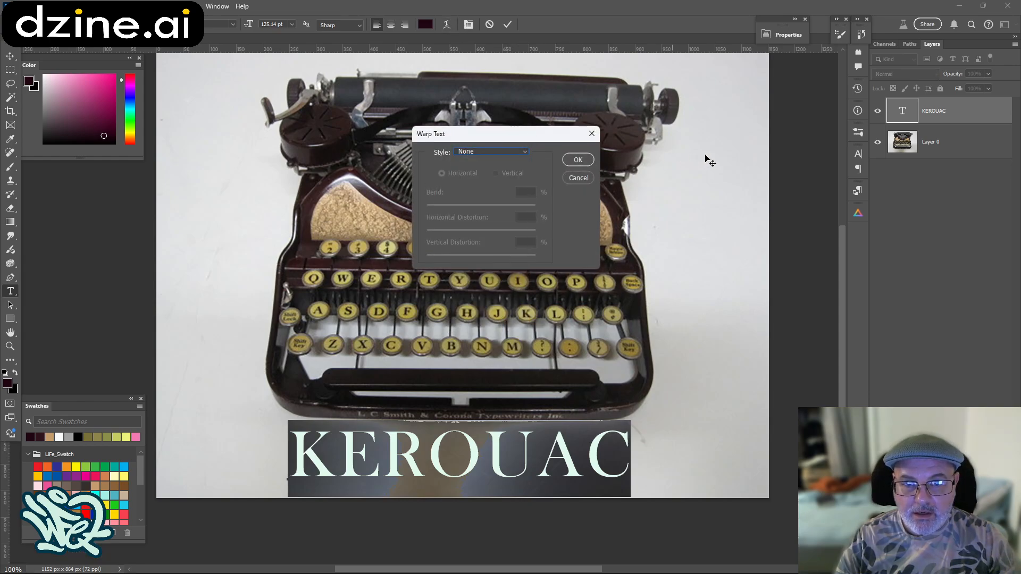
{"action": "left_click_drag", "start_coordinate": [532, 141], "coordinate": [707, 206]}
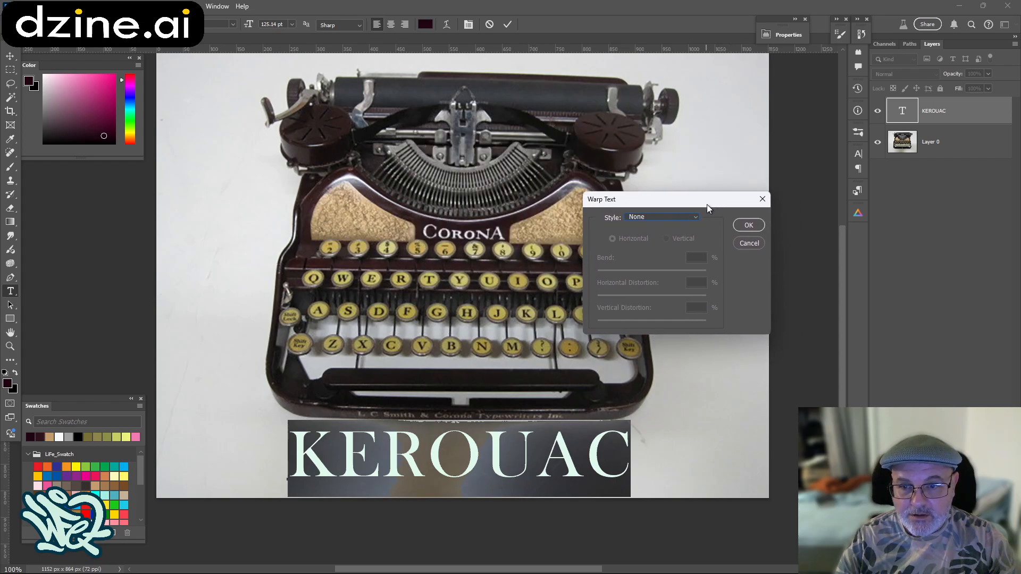
Try the Squeeze warp style on the KEROUAC text in horizontal and vertical orientation
{"action": "left_click", "coordinate": [679, 218]}
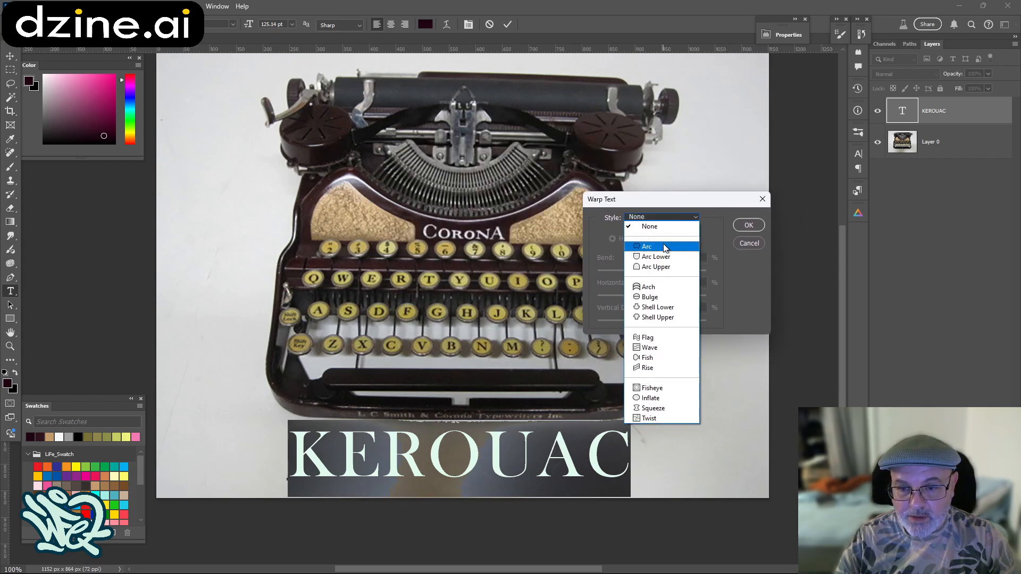
{"action": "left_click", "coordinate": [654, 407]}
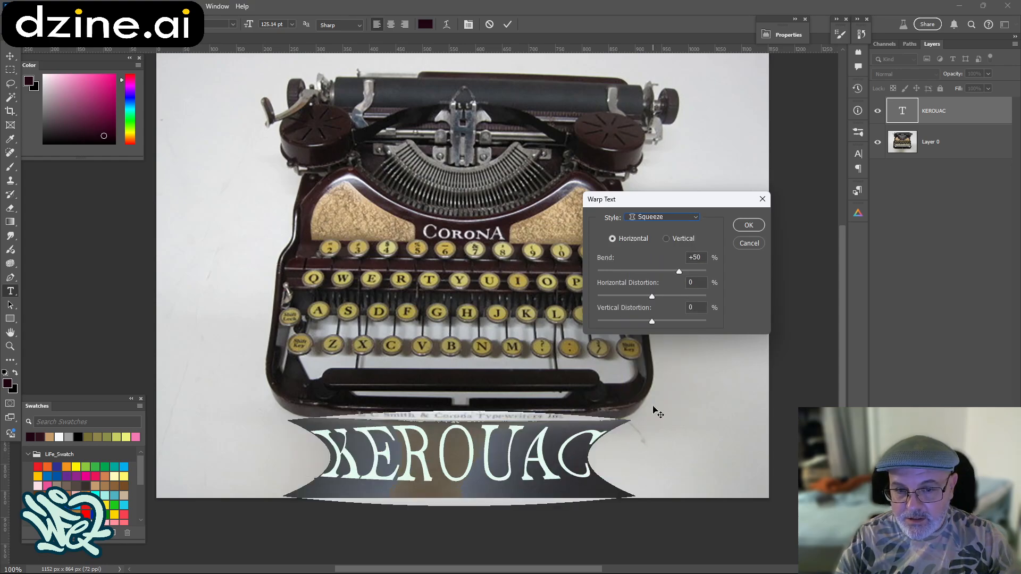
{"action": "left_click", "coordinate": [666, 239]}
Try the Arc warp style on the KEROUAC text in vertical and horizontal orientation, reducing its bend to 0%
{"action": "left_click", "coordinate": [664, 218]}
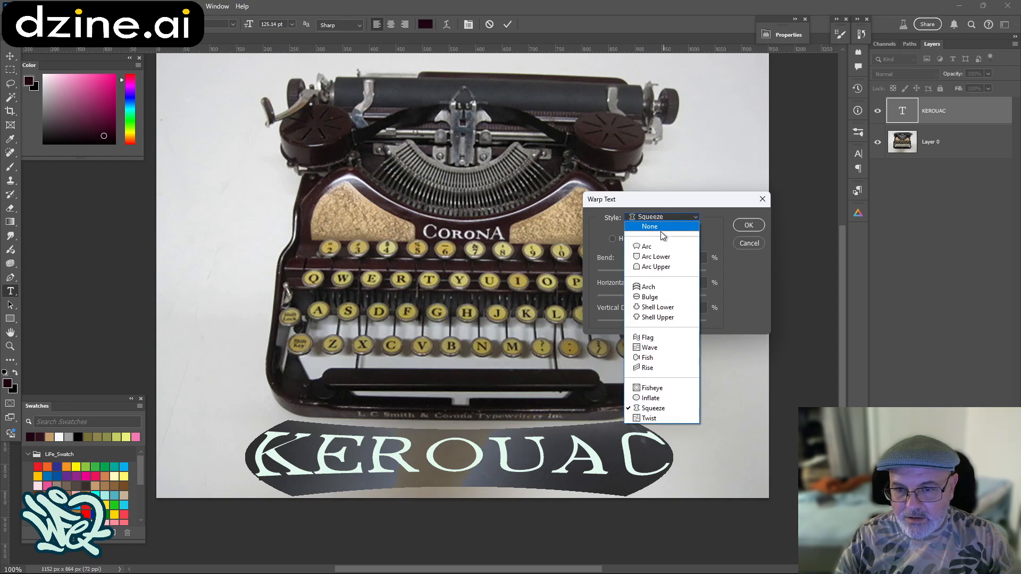
{"action": "left_click", "coordinate": [654, 248]}
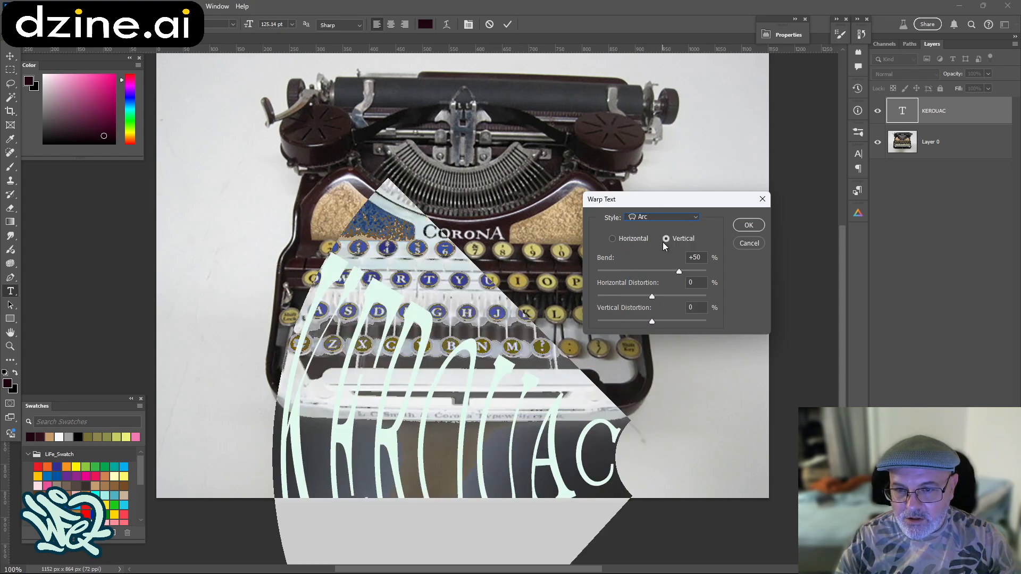
{"action": "left_click", "coordinate": [652, 271]}
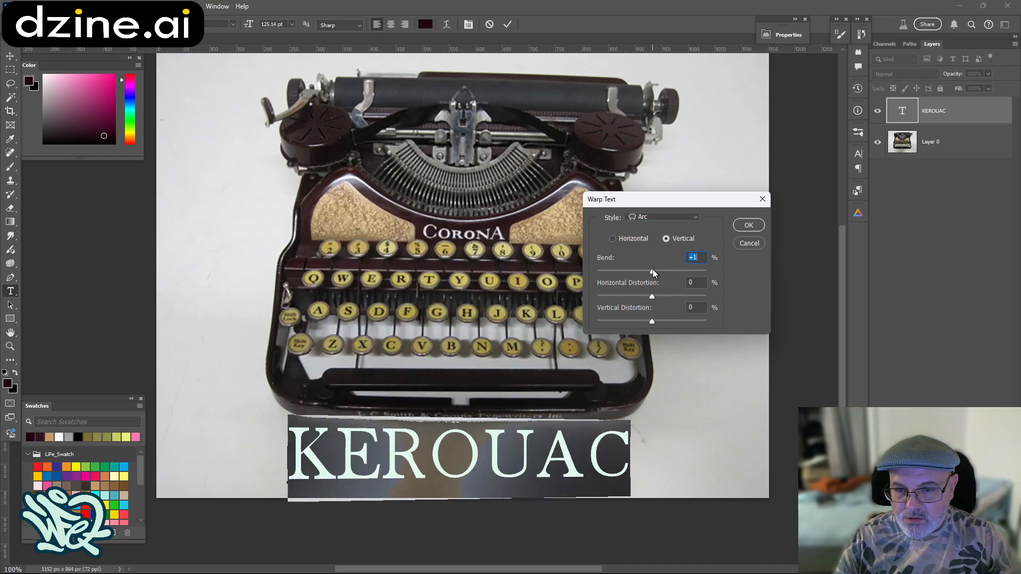
{"action": "left_click", "coordinate": [612, 239]}
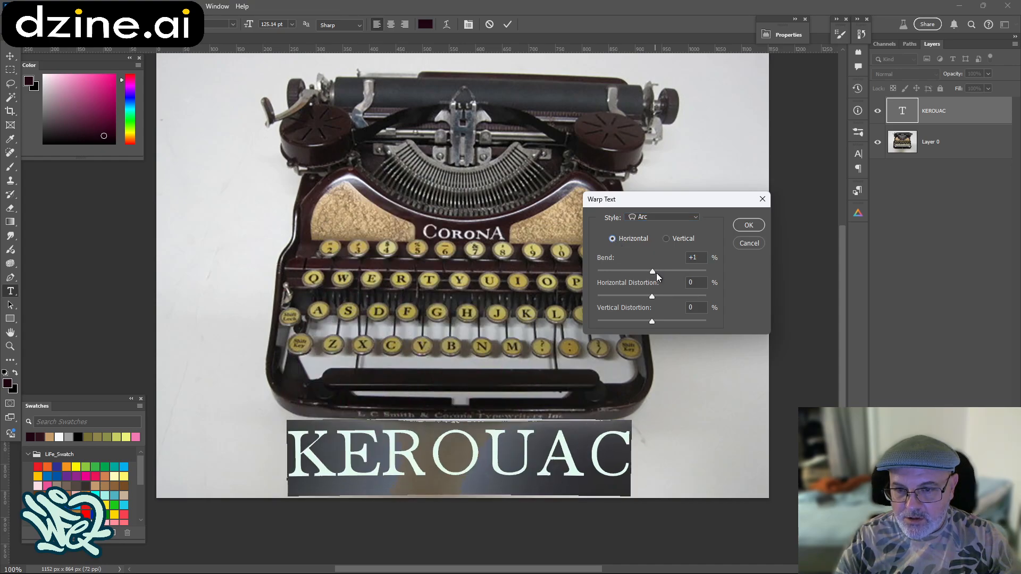
{"action": "mouse_move", "coordinate": [655, 272]}
{"action": "left_mouse_down"}
{"action": "mouse_move", "coordinate": [674, 269]}
{"action": "mouse_move", "coordinate": [651, 272]}
{"action": "left_mouse_up"}
{"action": "left_click", "coordinate": [652, 217]}
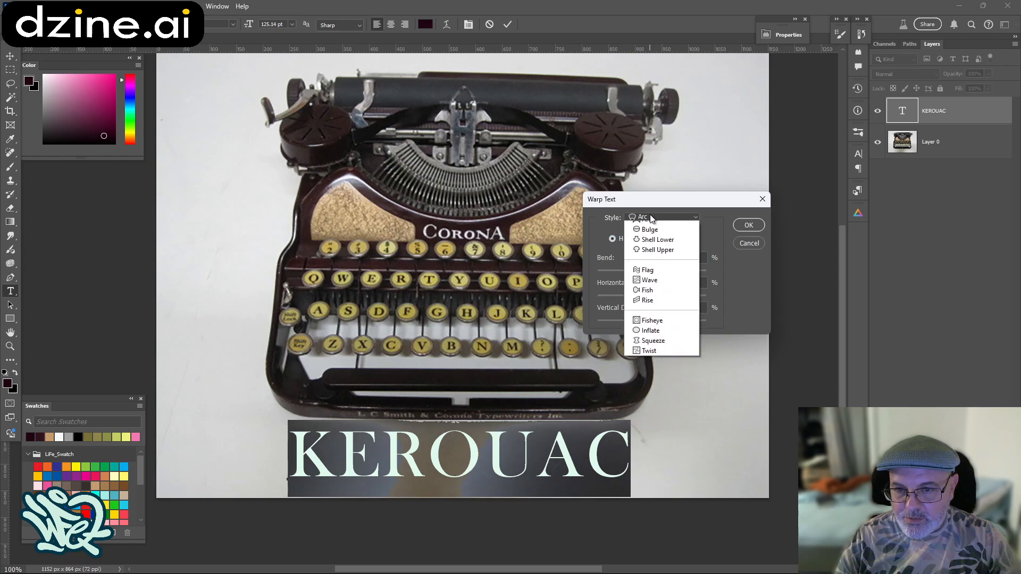
{"action": "left_click", "coordinate": [651, 218]}
{"action": "left_click_drag", "start_coordinate": [652, 296], "coordinate": [652, 322]}
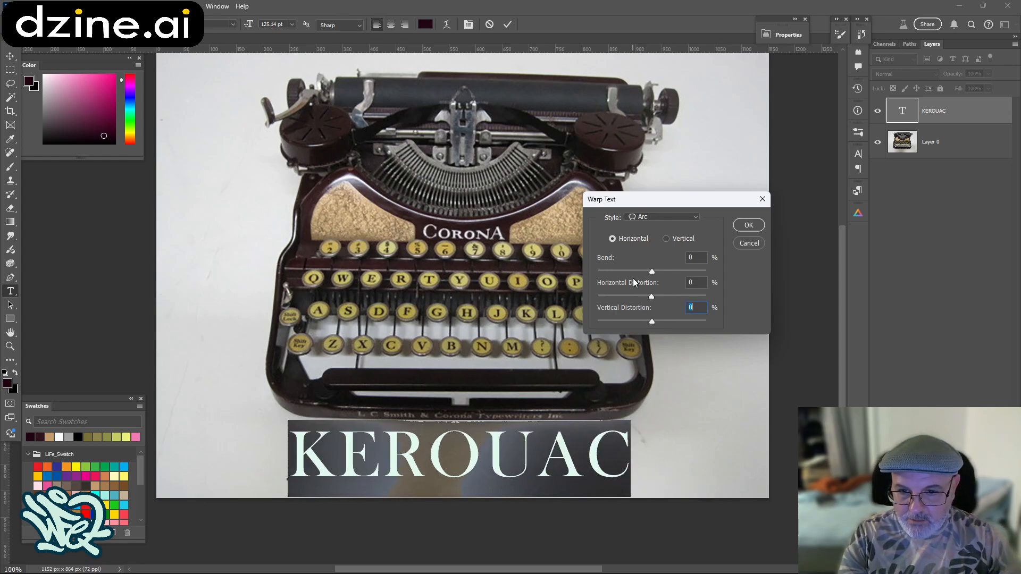
{"action": "mouse_move", "coordinate": [651, 270]}
{"action": "left_mouse_down"}
{"action": "mouse_move", "coordinate": [640, 272]}
{"action": "mouse_move", "coordinate": [651, 270]}
{"action": "left_mouse_up"}
Apply a horizontal Shell Upper warp to the KEROUAC text with a bend of -12% and no distortion
{"action": "left_click", "coordinate": [650, 219]}
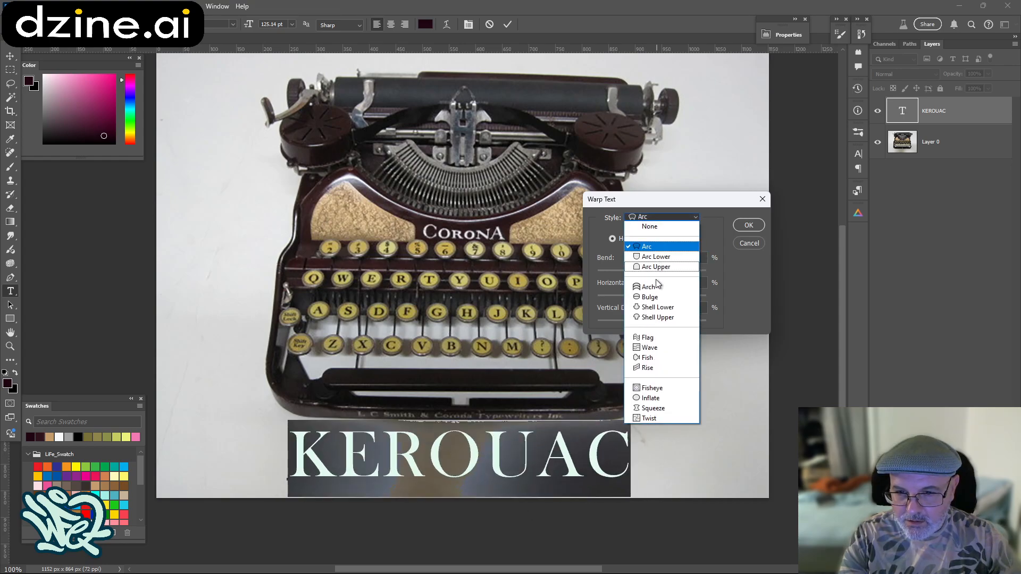
{"action": "left_click", "coordinate": [664, 317]}
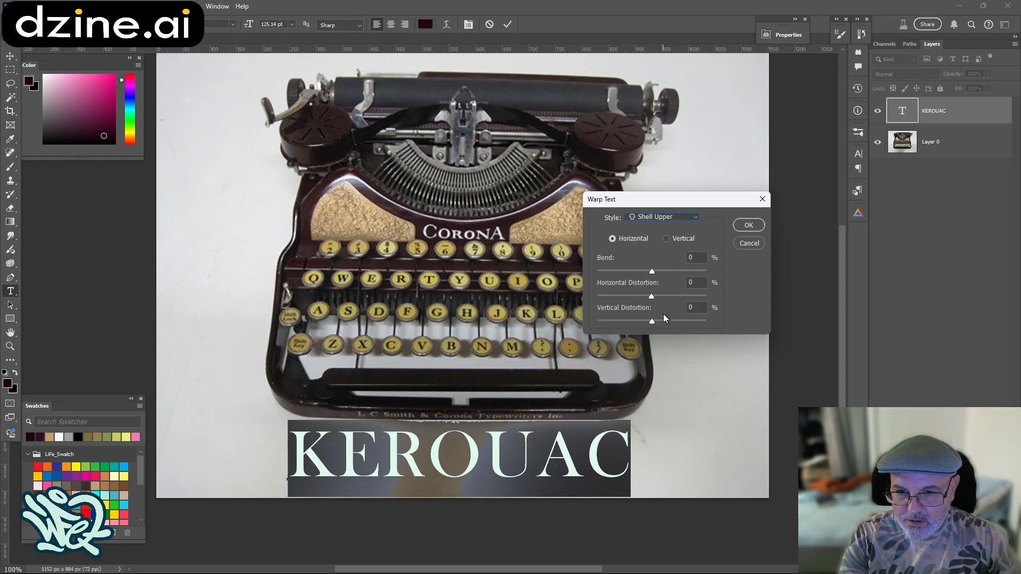
{"action": "mouse_move", "coordinate": [652, 270]}
{"action": "left_mouse_down"}
{"action": "mouse_move", "coordinate": [681, 272]}
{"action": "mouse_move", "coordinate": [642, 276]}
{"action": "left_mouse_up"}
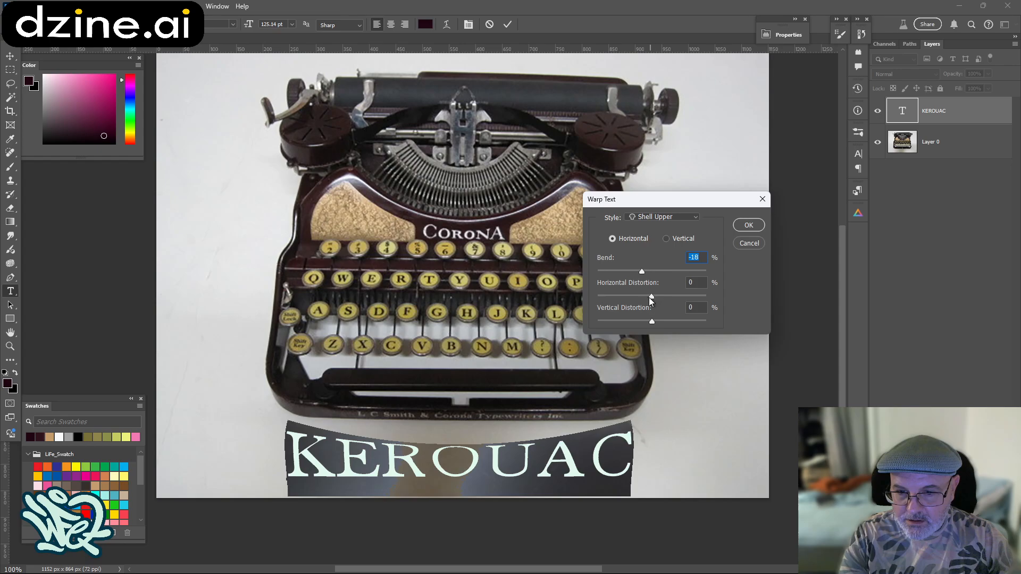
{"action": "key", "text": "Tab"}
{"action": "left_click_drag", "start_coordinate": [647, 318], "coordinate": [653, 317]}
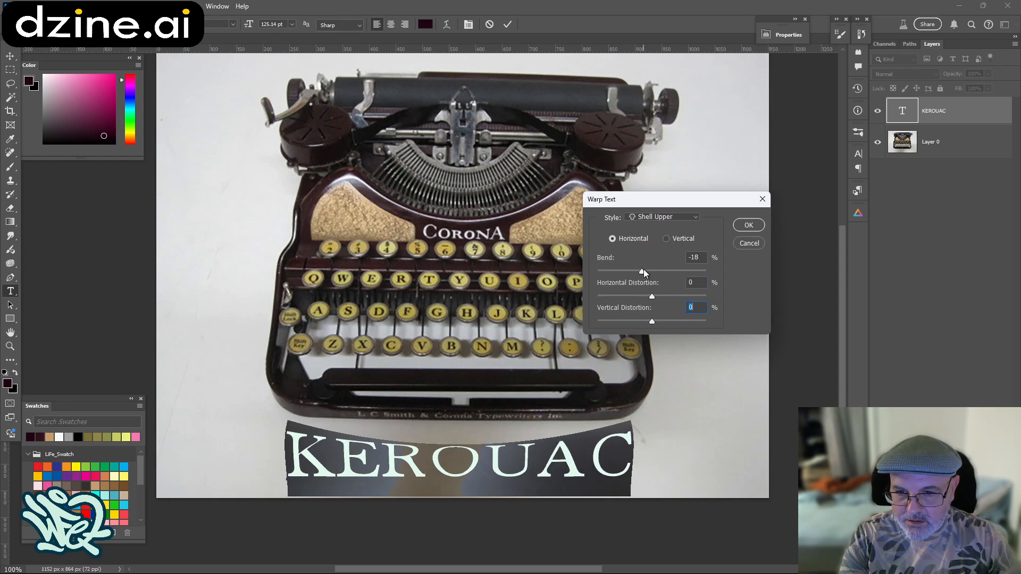
{"action": "mouse_move", "coordinate": [643, 270]}
{"action": "left_mouse_down"}
{"action": "mouse_move", "coordinate": [632, 276]}
{"action": "mouse_move", "coordinate": [643, 273]}
{"action": "left_mouse_up"}
{"action": "left_click", "coordinate": [747, 225]}
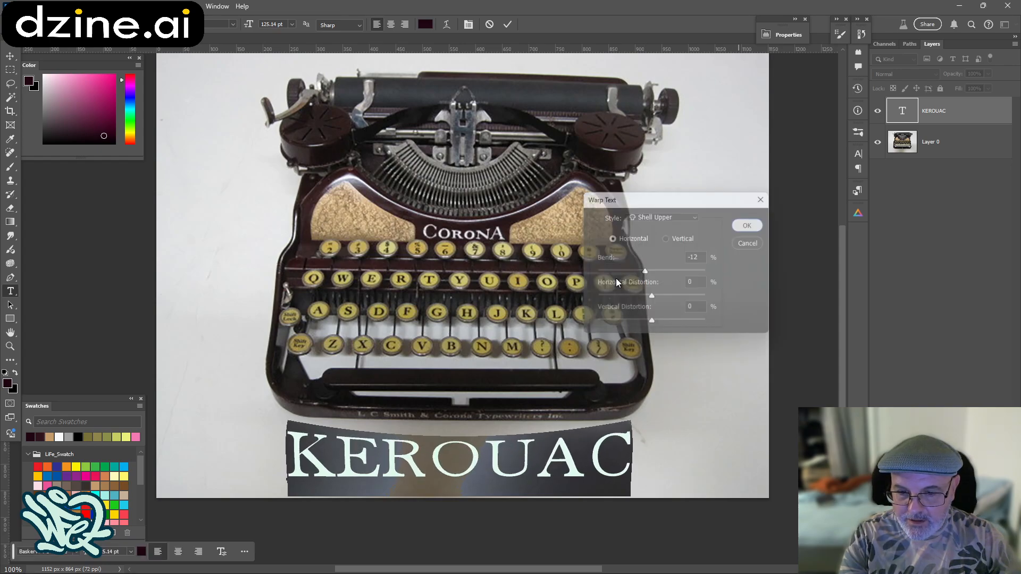
{"action": "key", "text": "ctrl+t"}
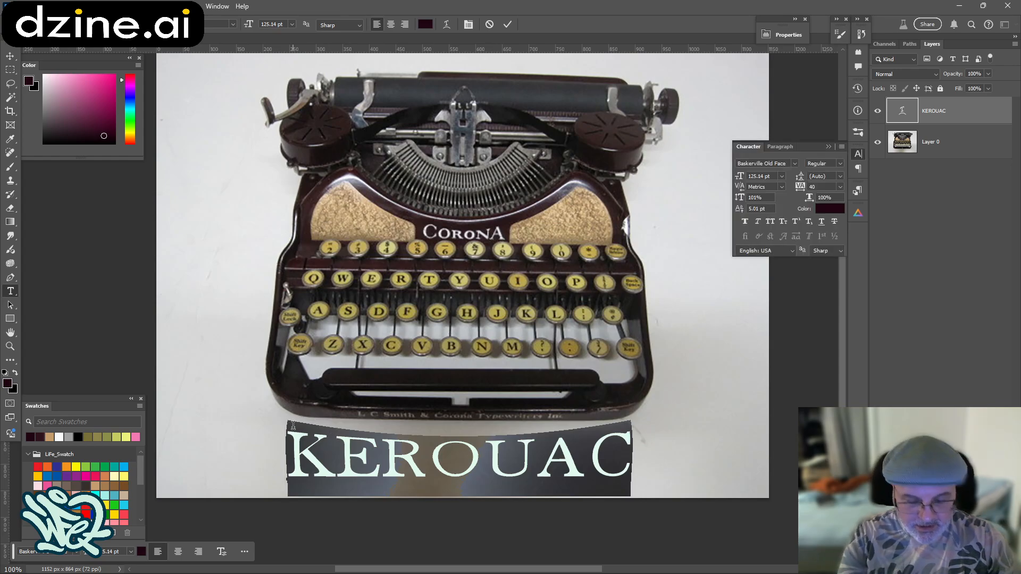
{"action": "key", "text": "ctrl+t"}
{"action": "key", "text": "ctrl+t"}
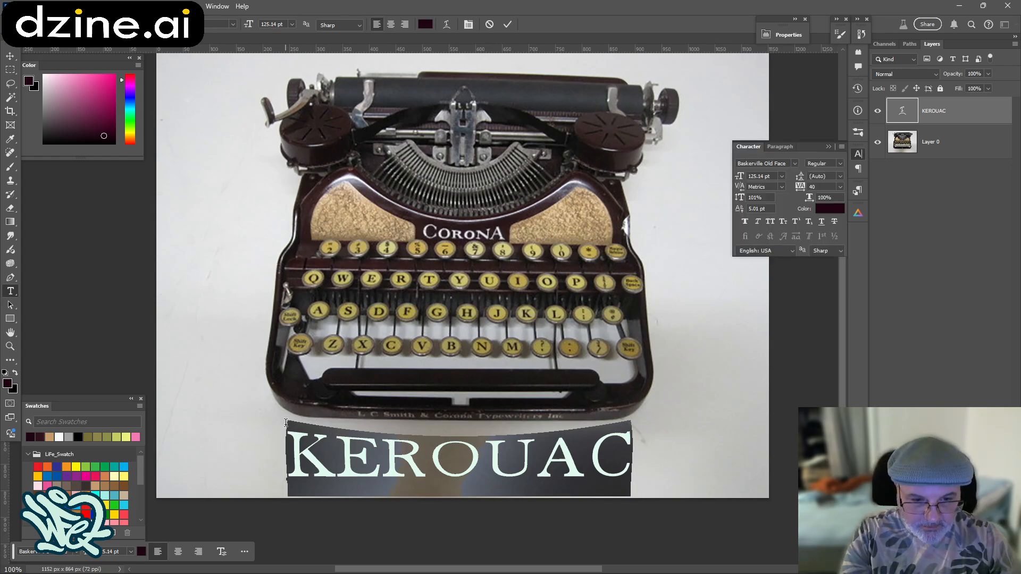
{"action": "key", "text": "ctrl+t"}
{"action": "key", "text": "ctrl+t"}
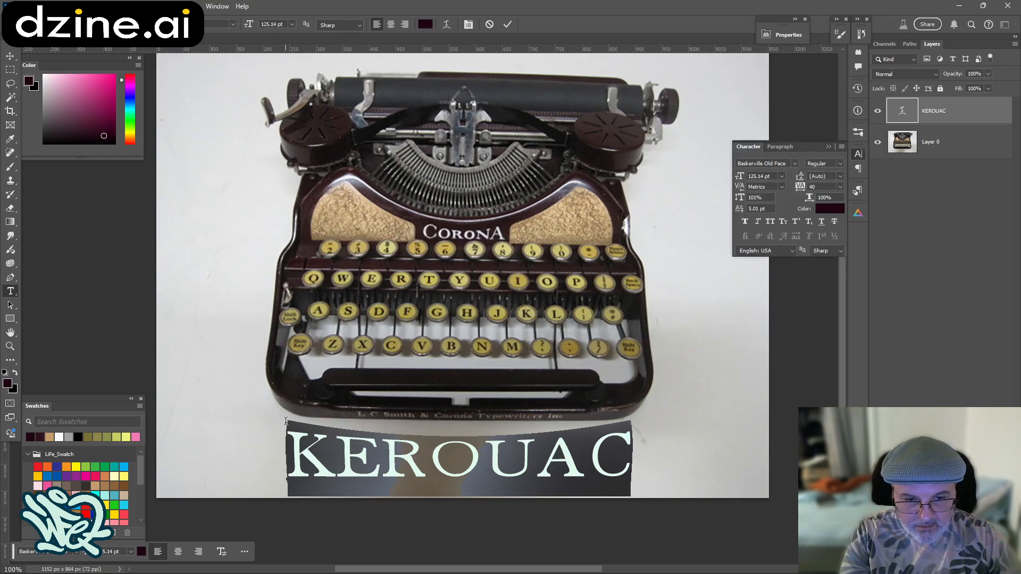
{"action": "key", "text": "ctrl+t"}
{"action": "key", "text": "ctrl+t"}
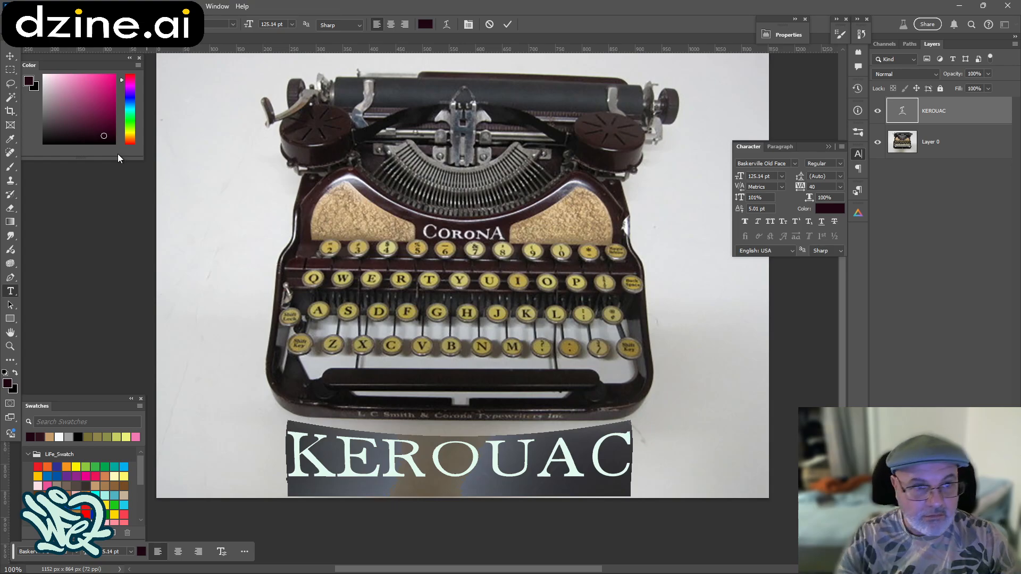
Free transform the KEROUAC title, scaling it down to about 47.40% and keeping it centred beneath the typewriter
{"action": "left_click", "coordinate": [10, 56]}
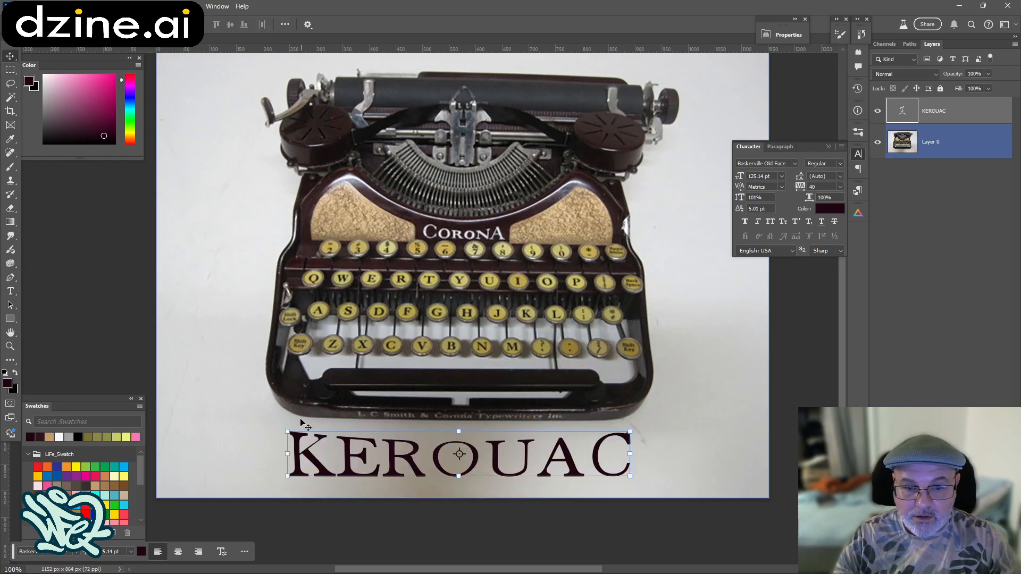
{"action": "key", "text": "ctrl+t"}
{"action": "mouse_move", "coordinate": [286, 432]}
{"action": "left_mouse_down"}
{"action": "mouse_move", "coordinate": [382, 429]}
{"action": "mouse_move", "coordinate": [295, 422]}
{"action": "mouse_move", "coordinate": [436, 435]}
{"action": "mouse_move", "coordinate": [293, 420]}
{"action": "mouse_move", "coordinate": [277, 408]}
{"action": "mouse_move", "coordinate": [288, 412]}
{"action": "left_mouse_up"}
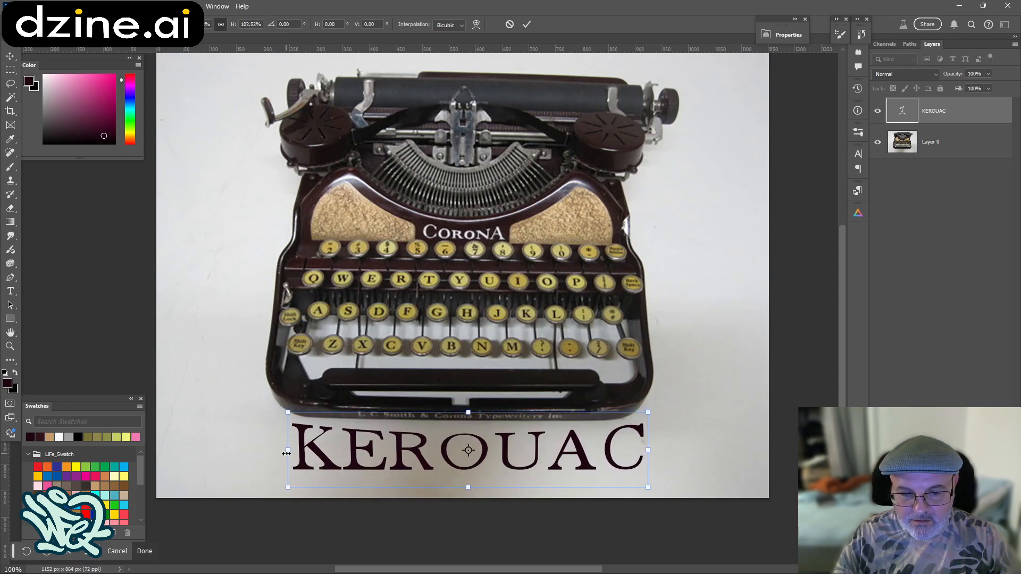
{"action": "left_click_drag", "start_coordinate": [286, 453], "coordinate": [461, 445]}
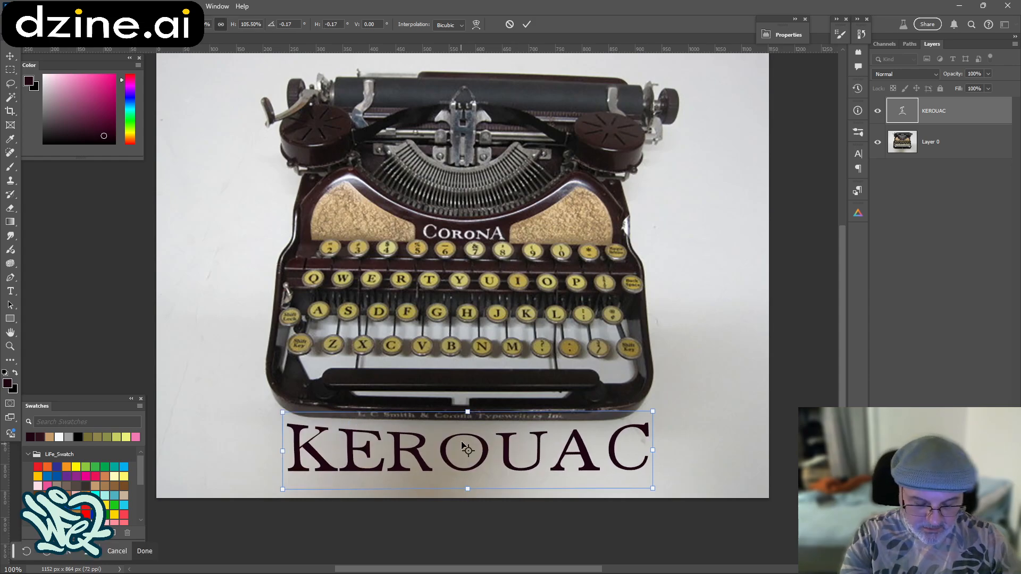
{"action": "left_click_drag", "start_coordinate": [651, 451], "coordinate": [555, 446]}
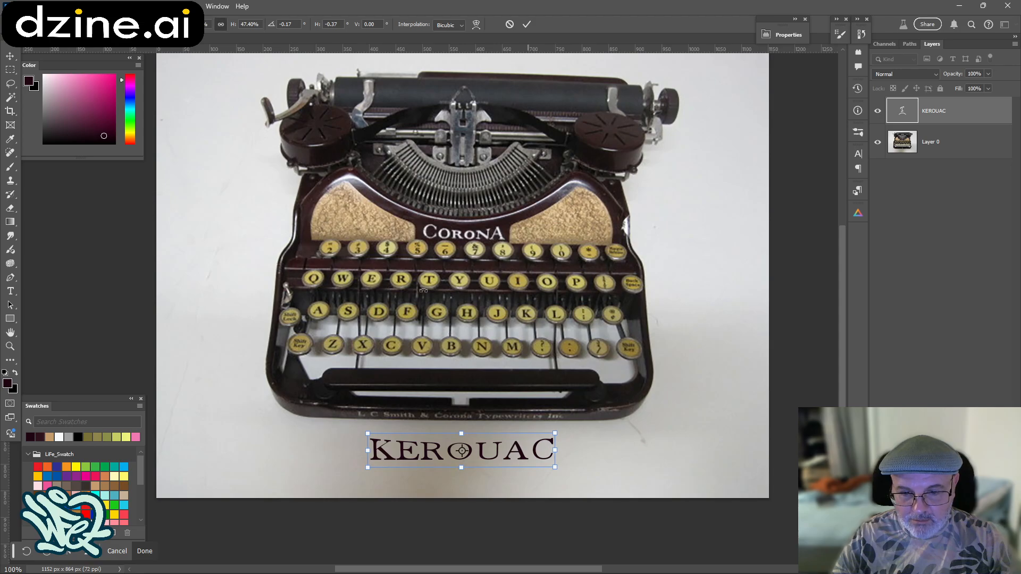
Adjust the KEROUAC title's Shell Upper warp to a bend of -16% and apply it
{"action": "left_click", "coordinate": [476, 24]}
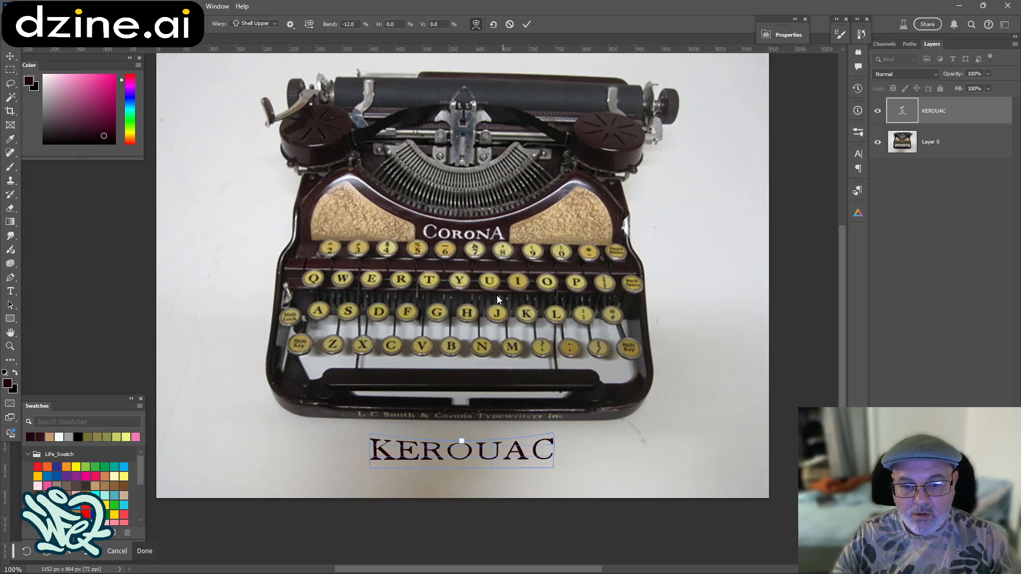
{"action": "mouse_move", "coordinate": [460, 444]}
{"action": "left_mouse_down"}
{"action": "mouse_move", "coordinate": [459, 429]}
{"action": "mouse_move", "coordinate": [461, 446]}
{"action": "left_mouse_up"}
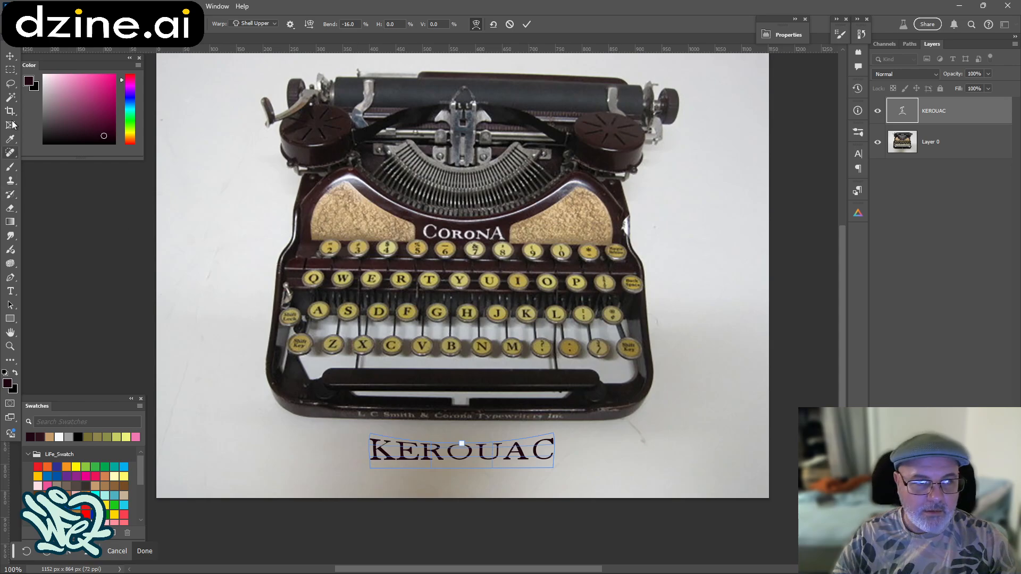
{"action": "left_click", "coordinate": [10, 56]}
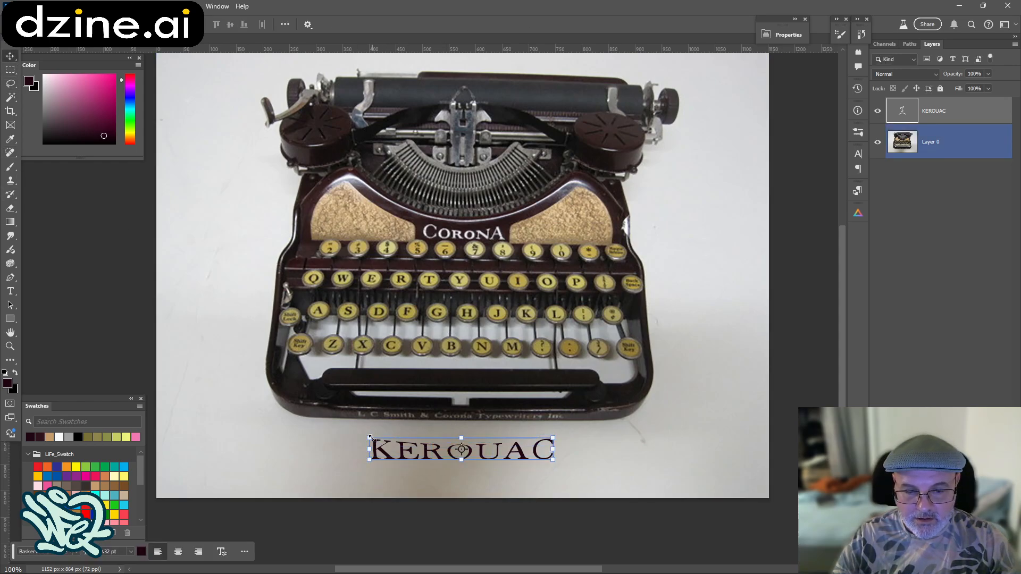
Move the KEROUAC title up over the typewriter's upper key rows and hide the typewriter photo on Layer 0
{"action": "key", "text": "ctrl+t"}
{"action": "left_click_drag", "start_coordinate": [392, 445], "coordinate": [266, 262]}
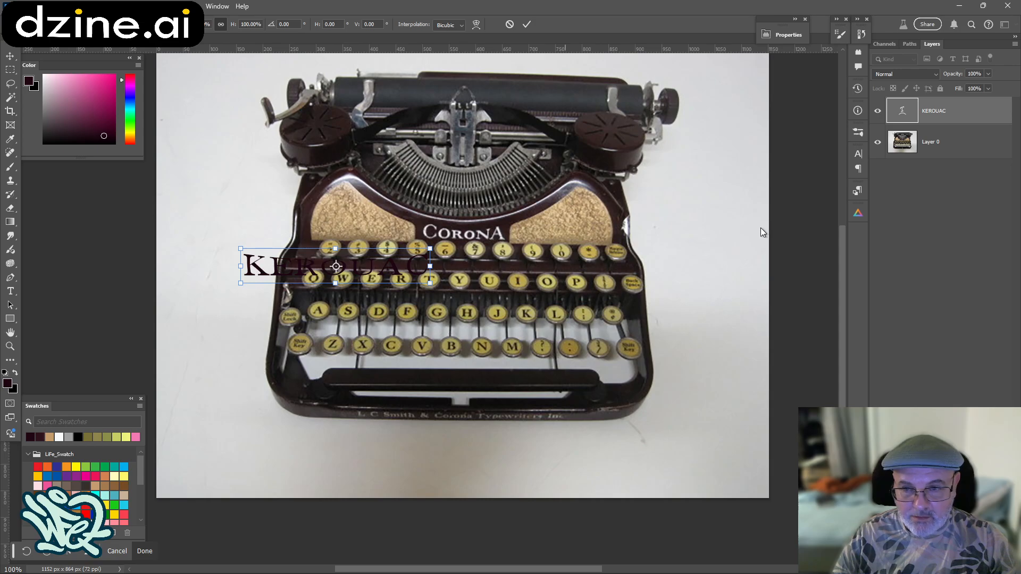
{"action": "key", "text": "Return"}
{"action": "left_click", "coordinate": [878, 143]}
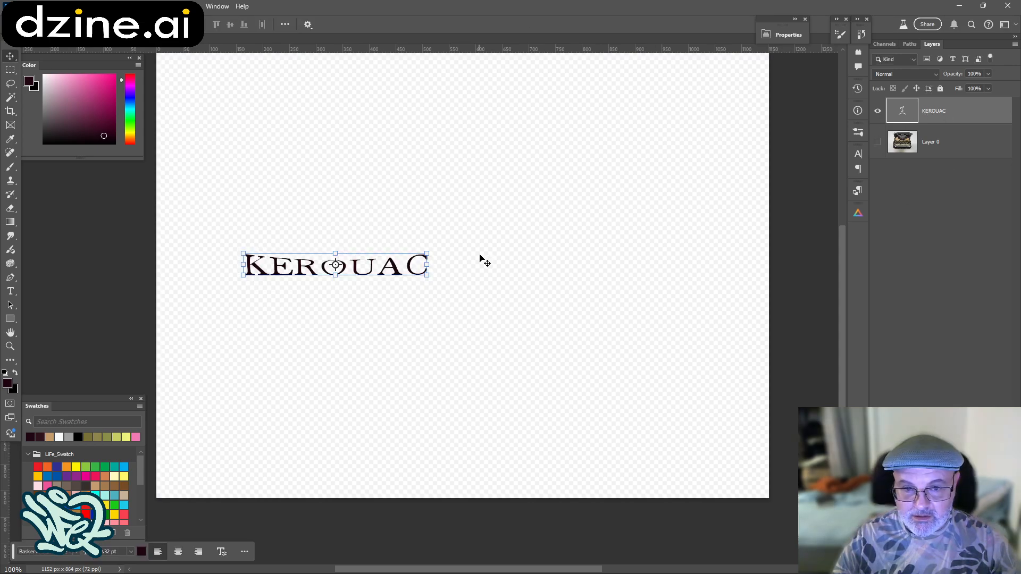
Scale the KEROUAC title up to about 271%, position it across the upper half of the canvas and apply the transform
{"action": "left_click_drag", "start_coordinate": [431, 281], "coordinate": [731, 387]}
{"action": "left_click_drag", "start_coordinate": [528, 256], "coordinate": [490, 251]}
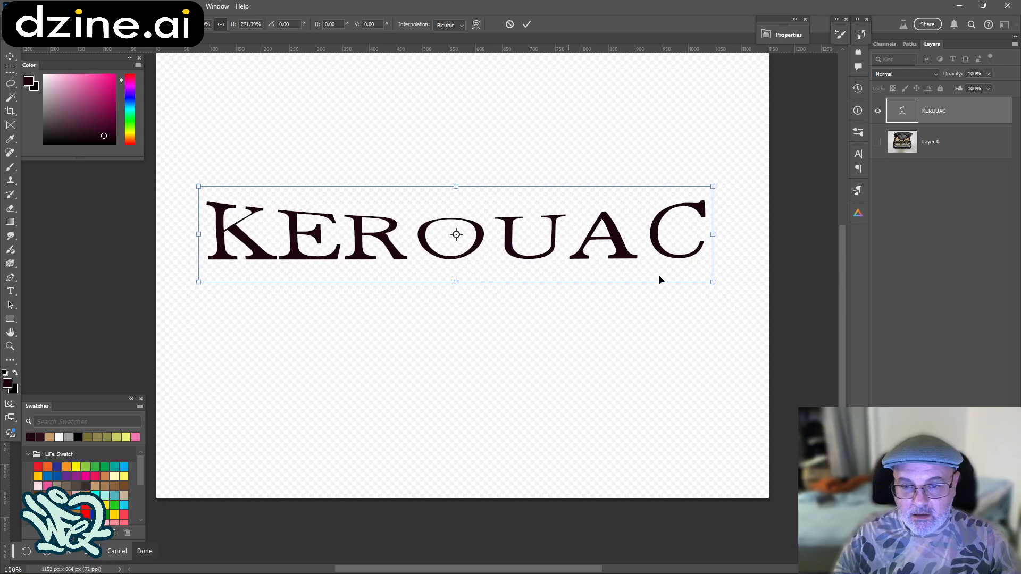
{"action": "left_click", "coordinate": [909, 185]}
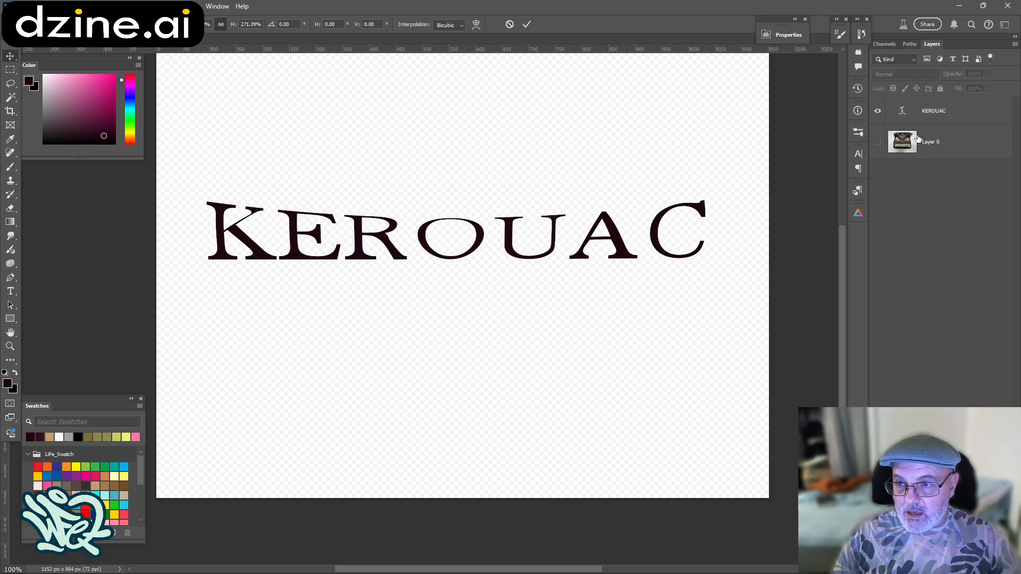
{"action": "left_click", "coordinate": [943, 118]}
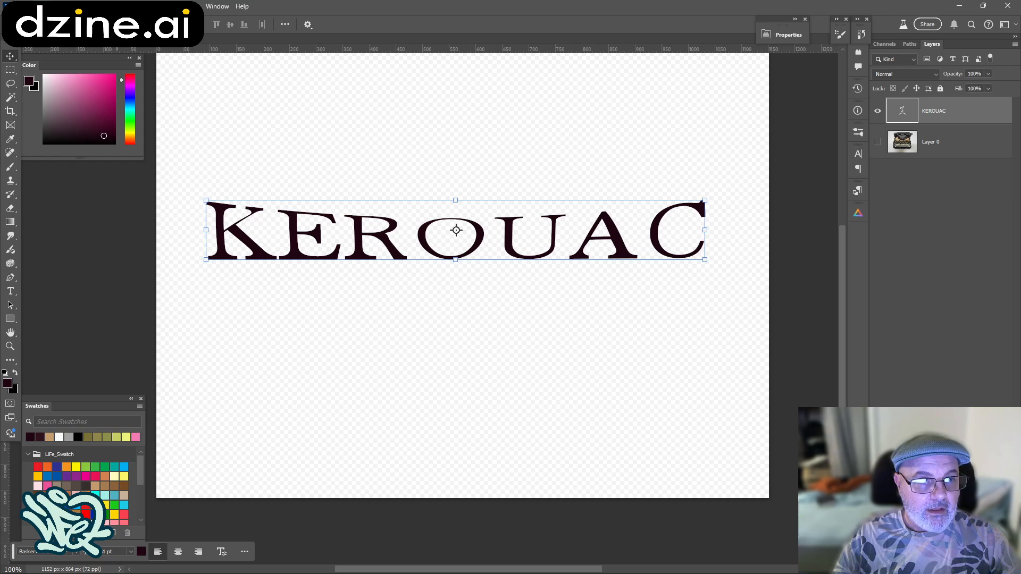
{"action": "left_click", "coordinate": [22, 7]}
{"action": "mouse_move", "coordinate": [39, 6]}
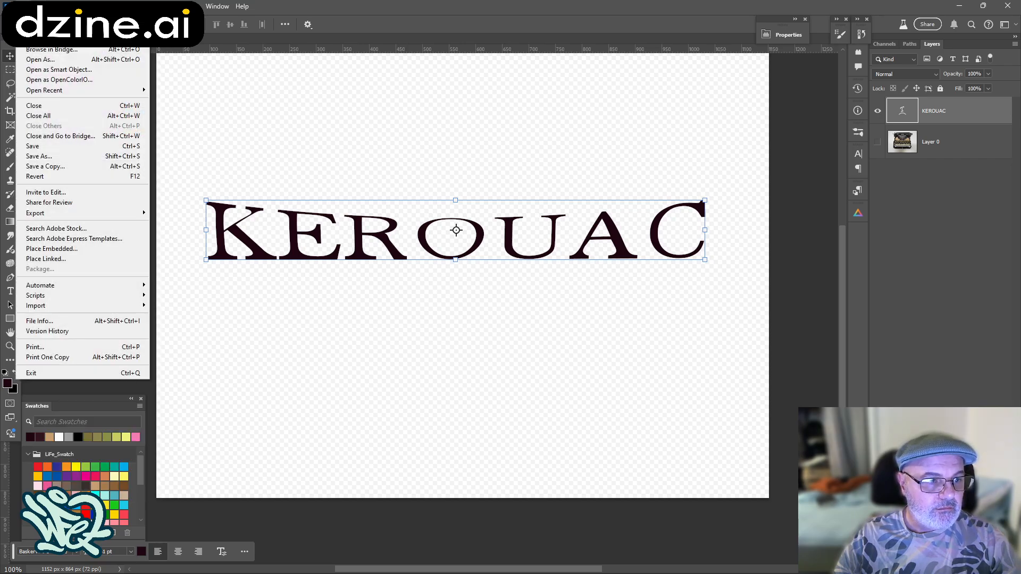
{"action": "mouse_move", "coordinate": [142, 213]}
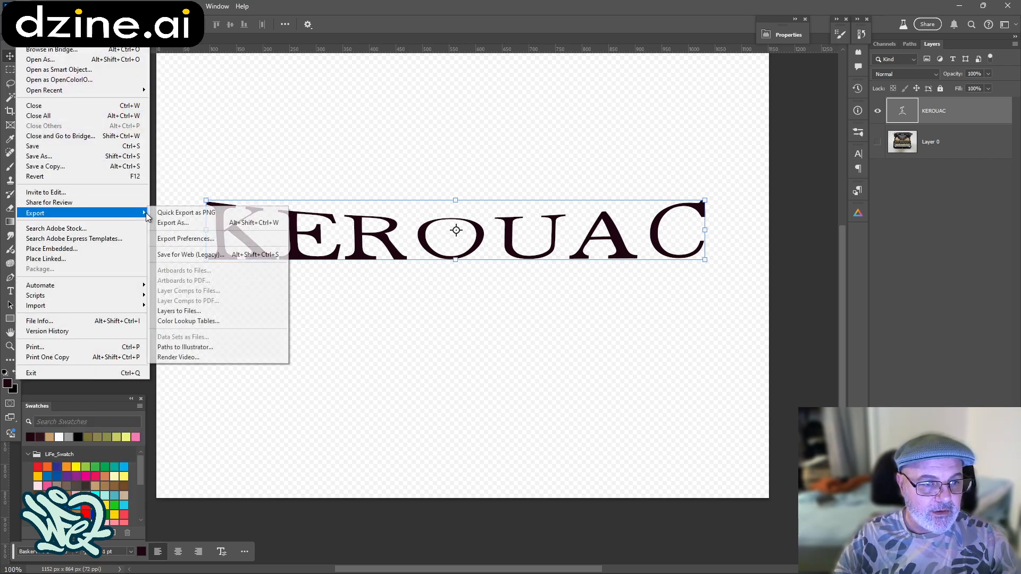
{"action": "left_click", "coordinate": [173, 223]}
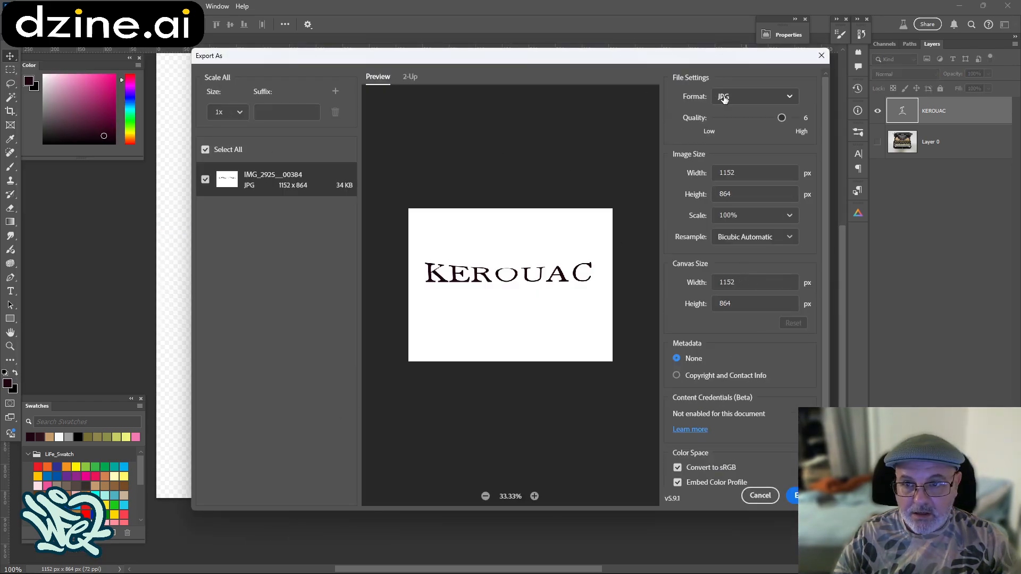
{"action": "left_click", "coordinate": [725, 98]}
{"action": "left_click", "coordinate": [725, 116]}
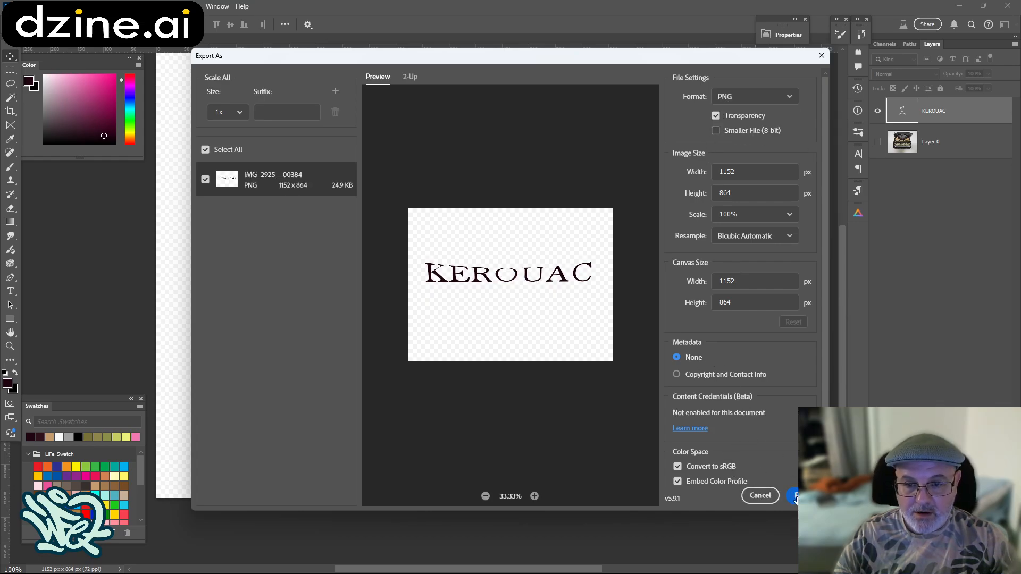
{"action": "left_click", "coordinate": [759, 495]}
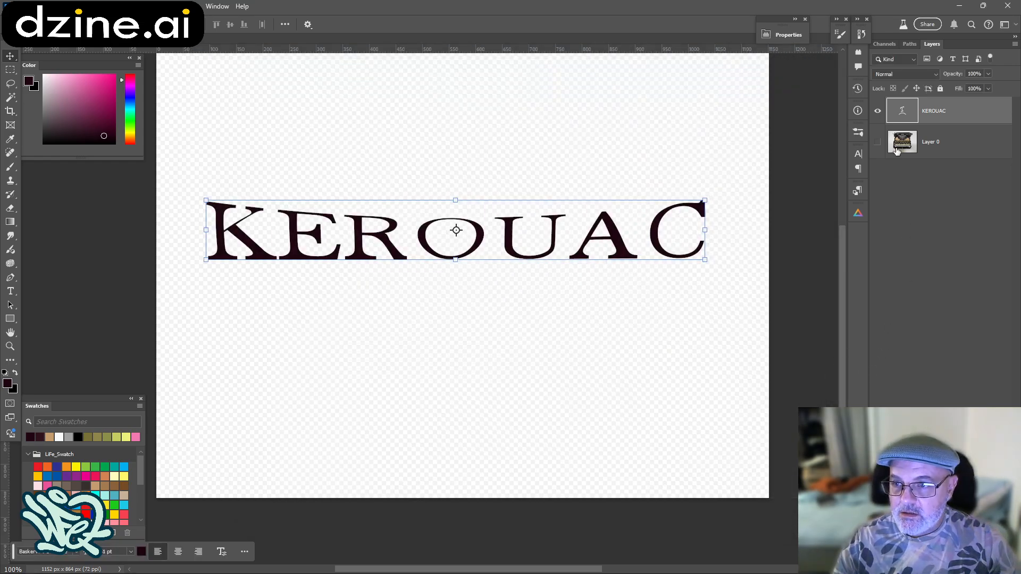
Colour the KEROUAC title white and quick export it as a PNG named KAR into the random folder under Pictures
{"action": "left_click", "coordinate": [43, 75]}
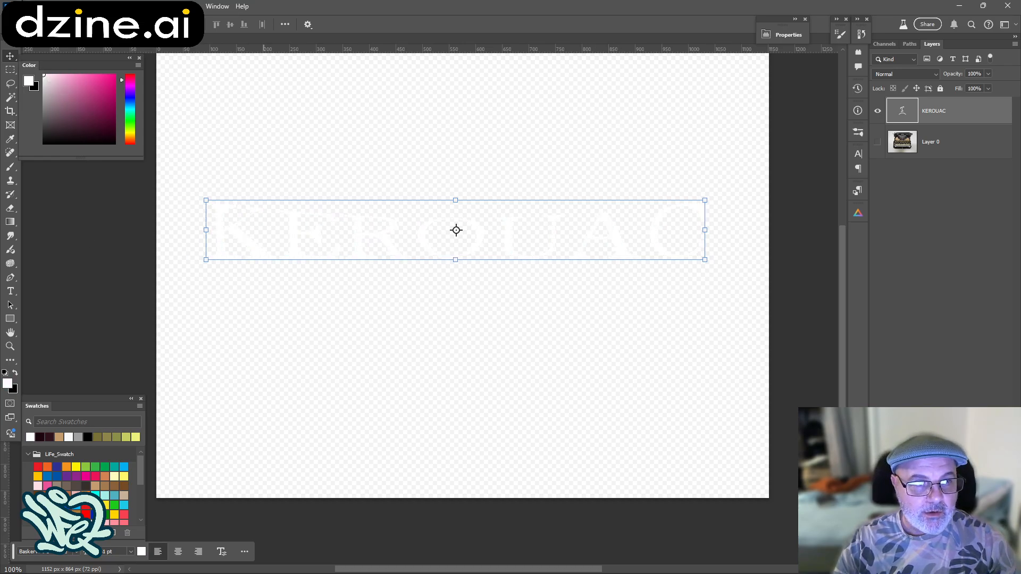
{"action": "left_click", "coordinate": [8, 6]}
{"action": "mouse_move", "coordinate": [56, 219]}
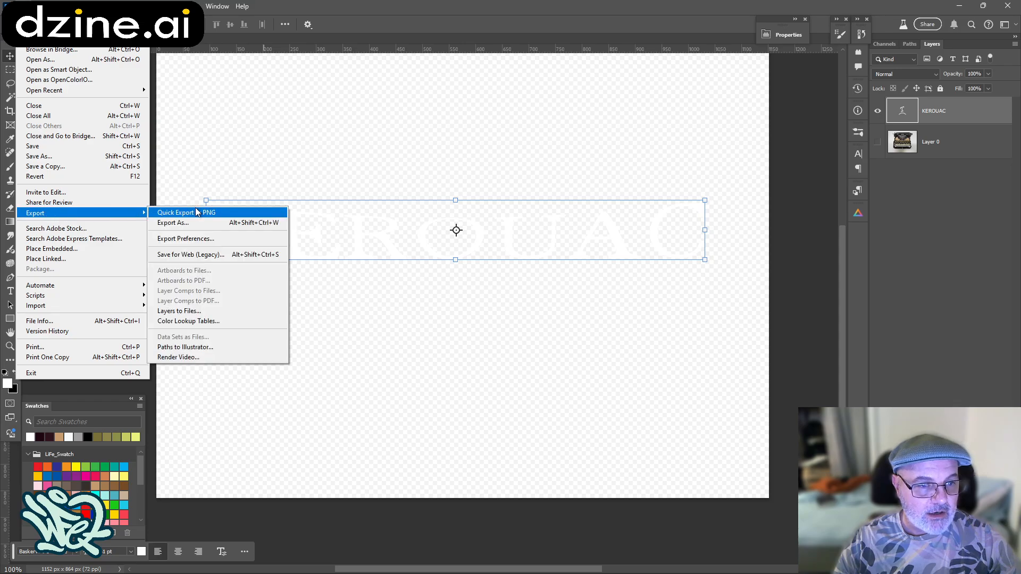
{"action": "left_click", "coordinate": [188, 213]}
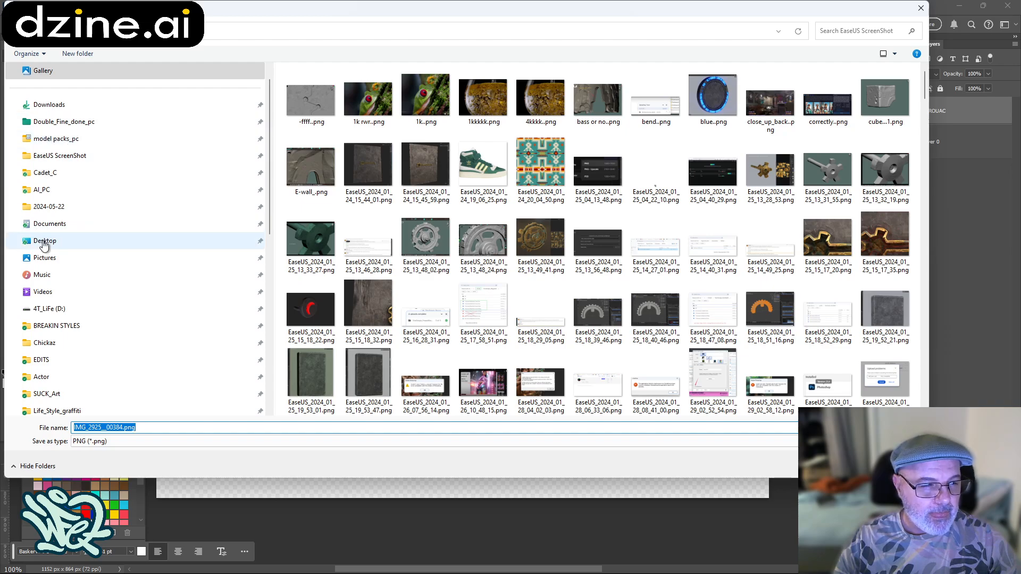
{"action": "left_click", "coordinate": [43, 242]}
{"action": "left_click", "coordinate": [44, 258]}
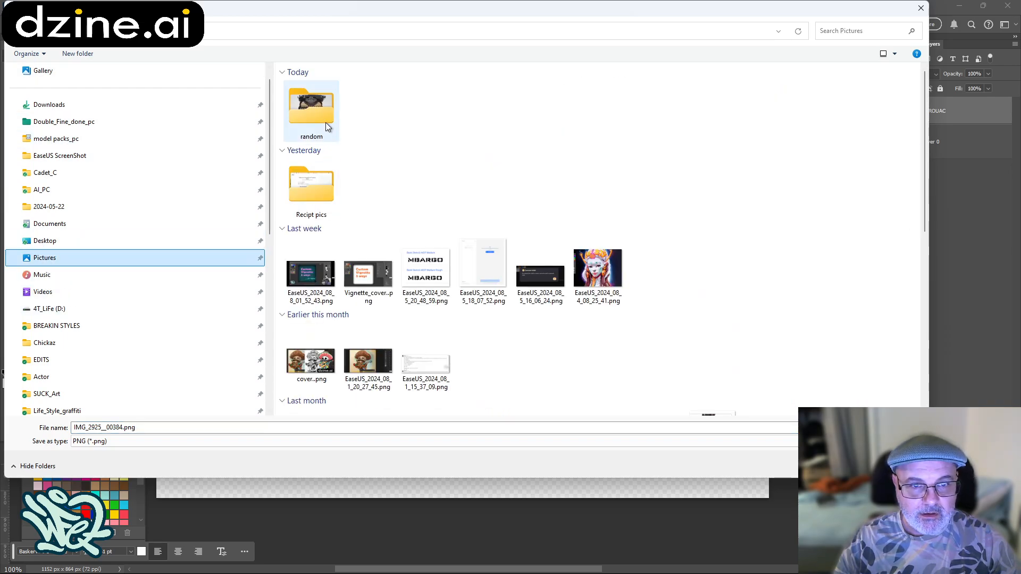
{"action": "double_click", "coordinate": [305, 123]}
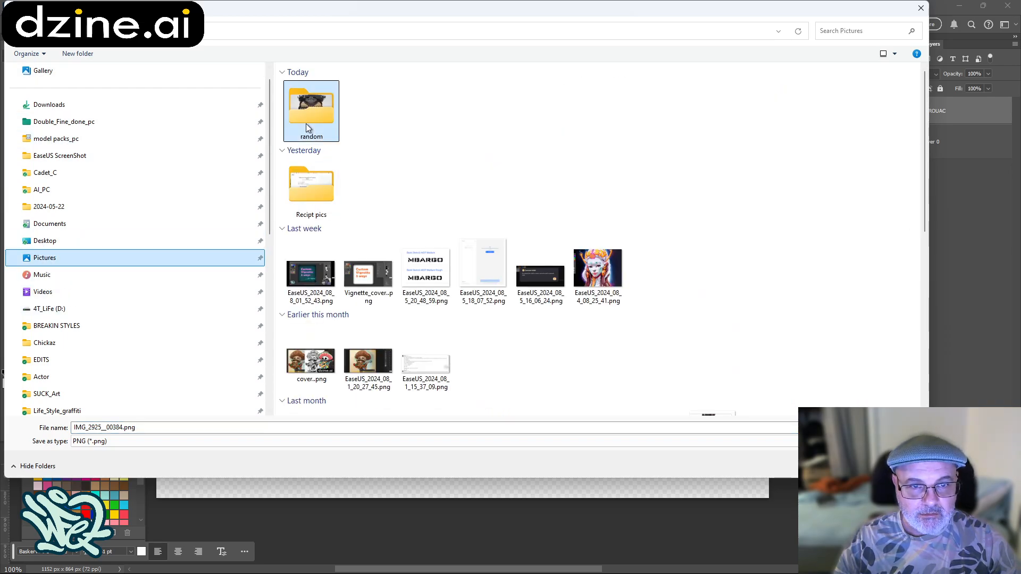
{"action": "left_click", "coordinate": [104, 428]}
{"action": "type", "text": "KAR"}
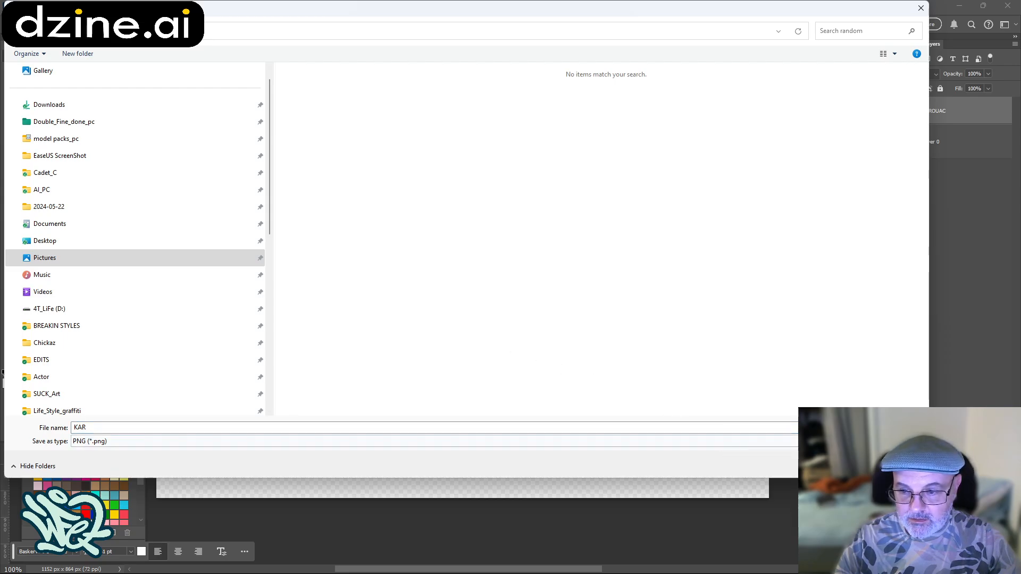
{"action": "left_click", "coordinate": [845, 467]}
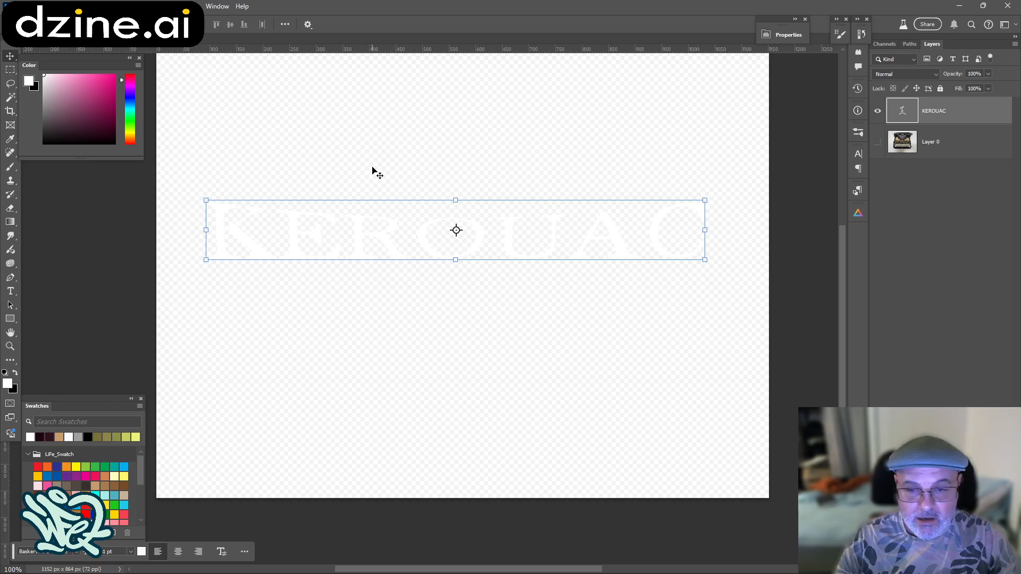
Hide the KEROUAC text layer and show the typewriter photo on Layer 0
{"action": "left_click", "coordinate": [877, 111]}
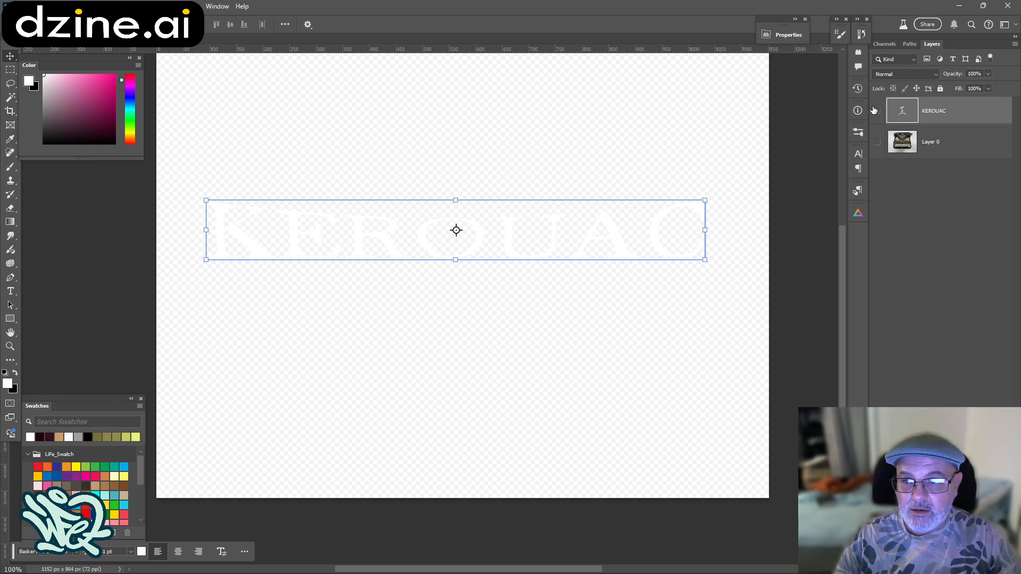
{"action": "left_click", "coordinate": [877, 142]}
{"action": "left_click", "coordinate": [911, 147]}
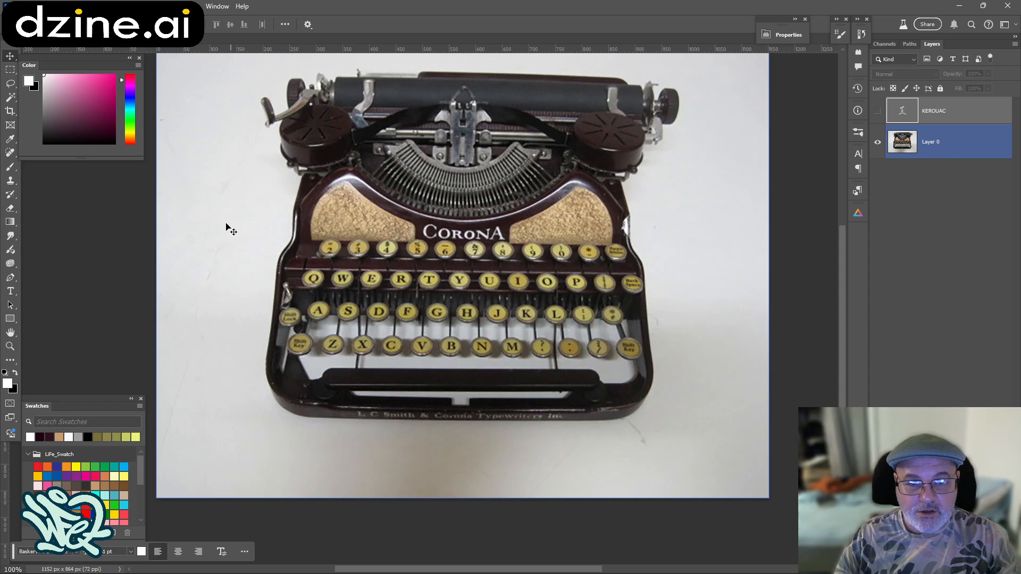
{"action": "mouse_move", "coordinate": [220, 263]}
{"action": "left_mouse_down"}
{"action": "mouse_move", "coordinate": [215, 288]}
{"action": "mouse_move", "coordinate": [222, 281]}
{"action": "left_mouse_up"}
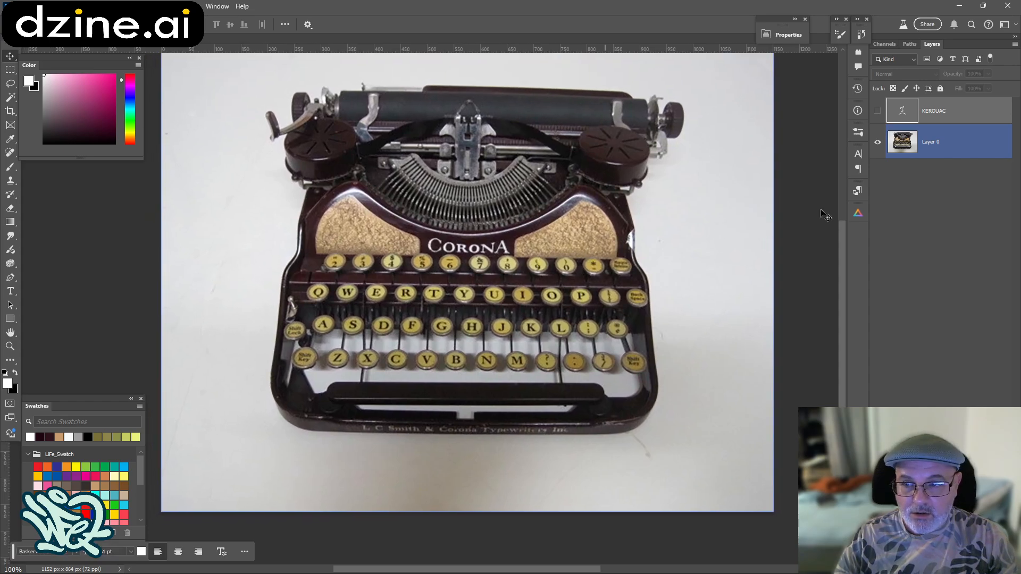
Select Layer 0 and remove the background around the typewriter with a layer mask
{"action": "left_click", "coordinate": [927, 146]}
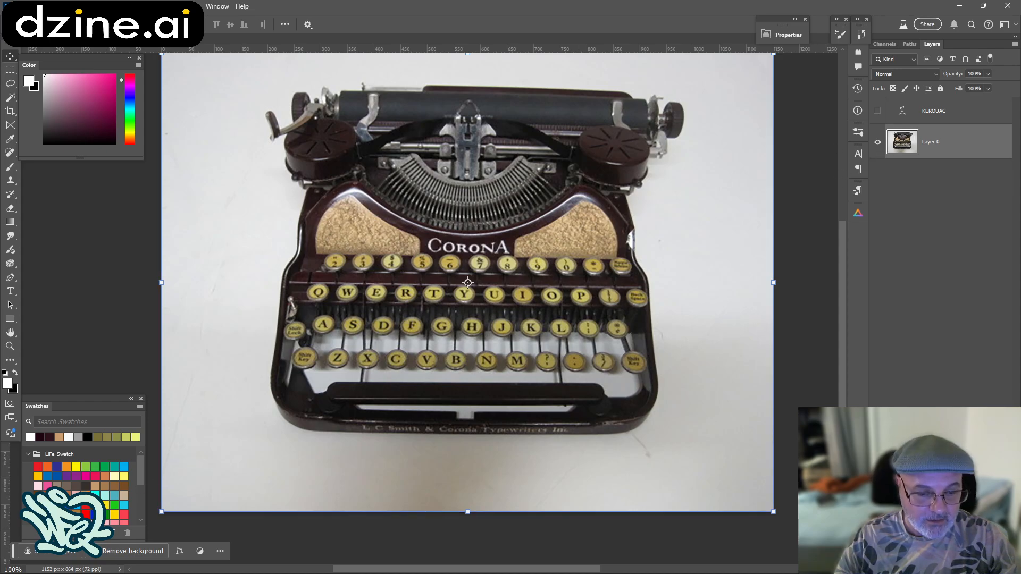
{"action": "left_click", "coordinate": [955, 439]}
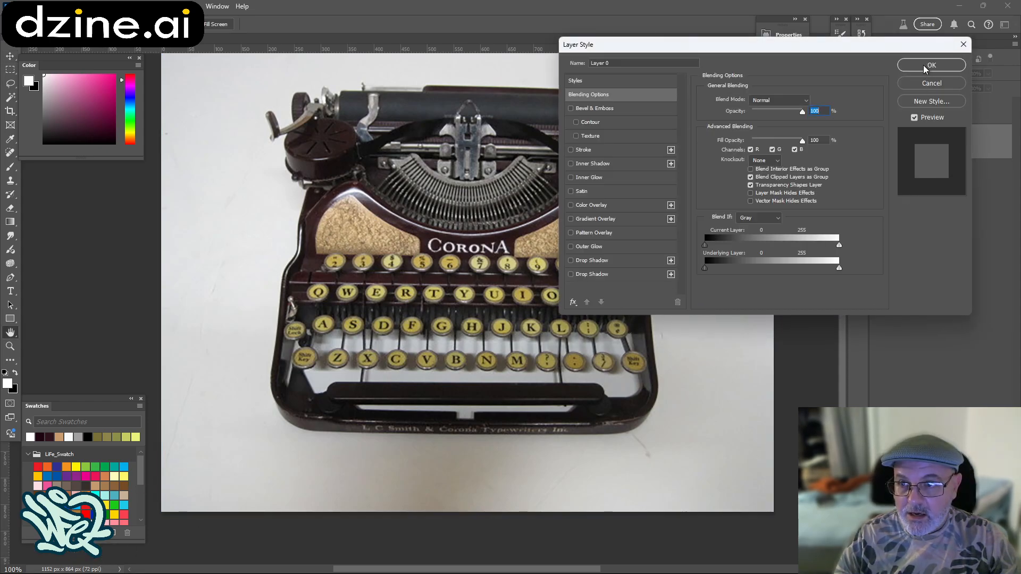
{"action": "left_click", "coordinate": [925, 65]}
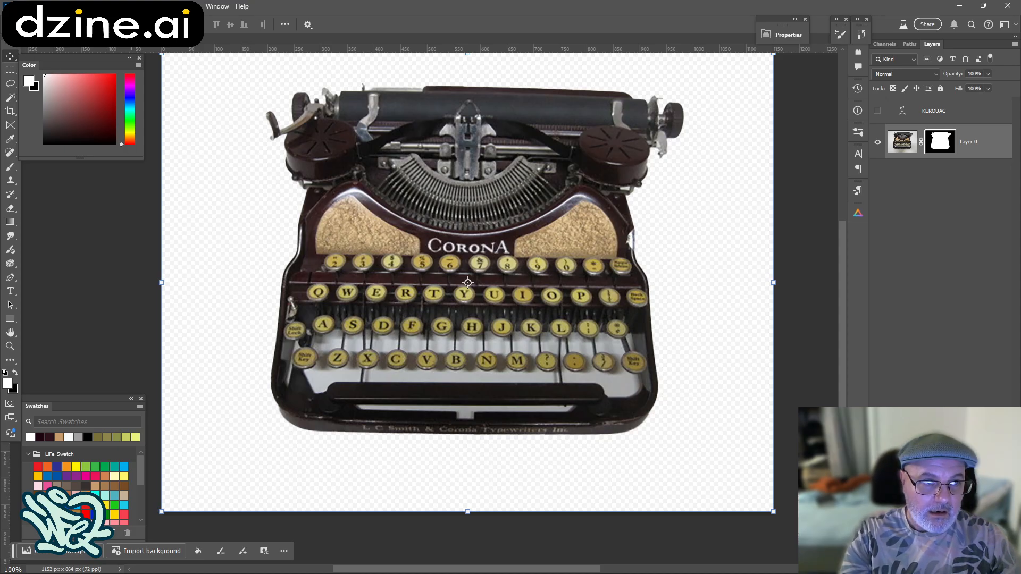
Save a copy of the typewriter cutout as a PNG named "TYPEW. TRANSP." in the random folder, accepting the default PNG options
{"action": "left_click", "coordinate": [9, 6]}
{"action": "left_click", "coordinate": [48, 166]}
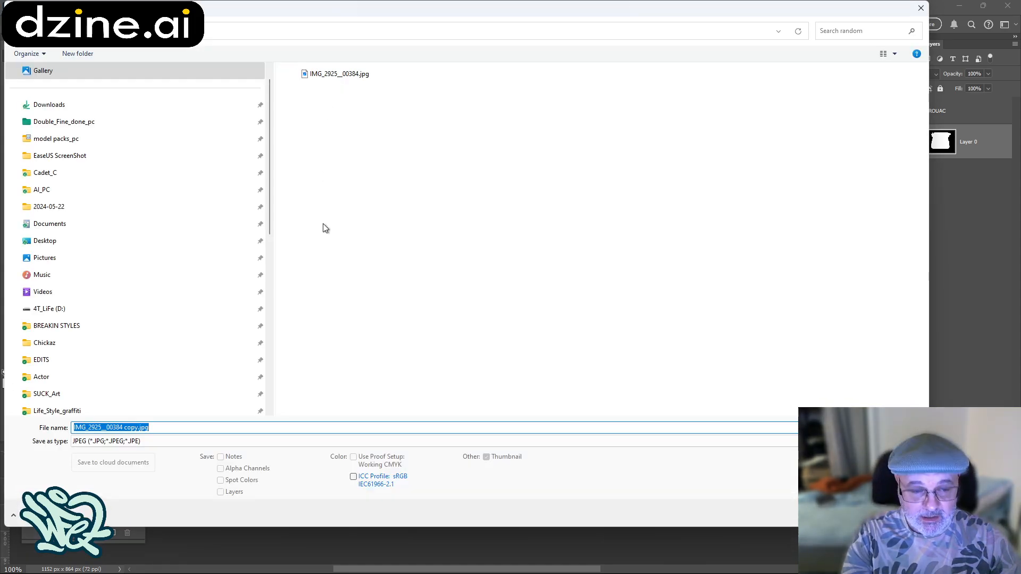
{"action": "type", "text": "TY"}
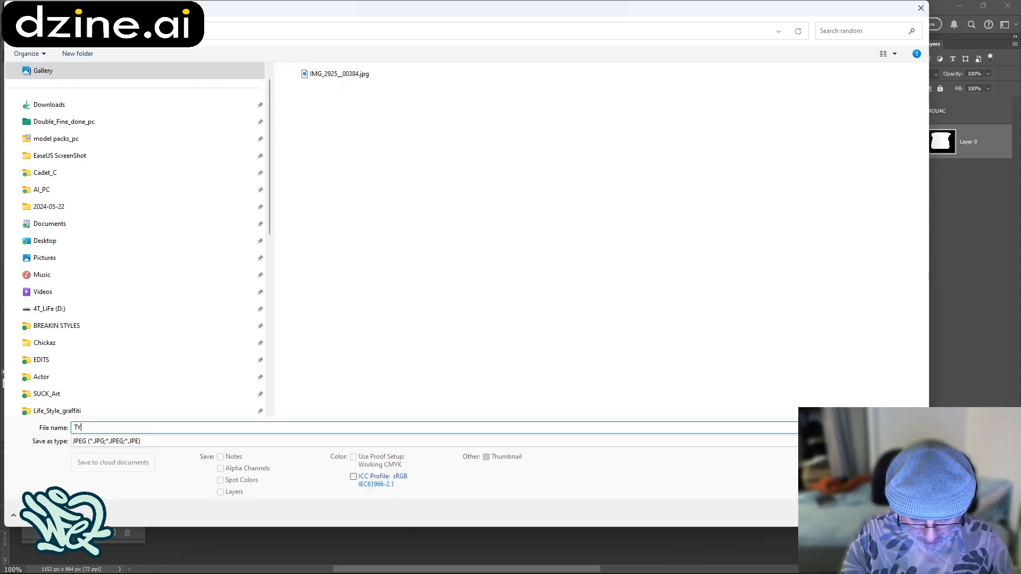
{"action": "type", "text": "PEW. TRA"}
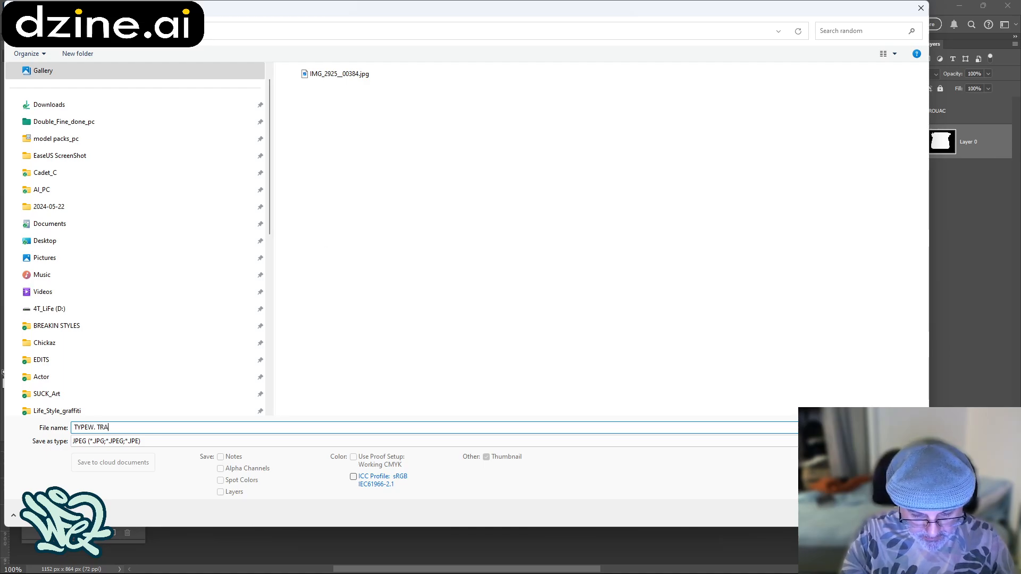
{"action": "type", "text": "NSP."}
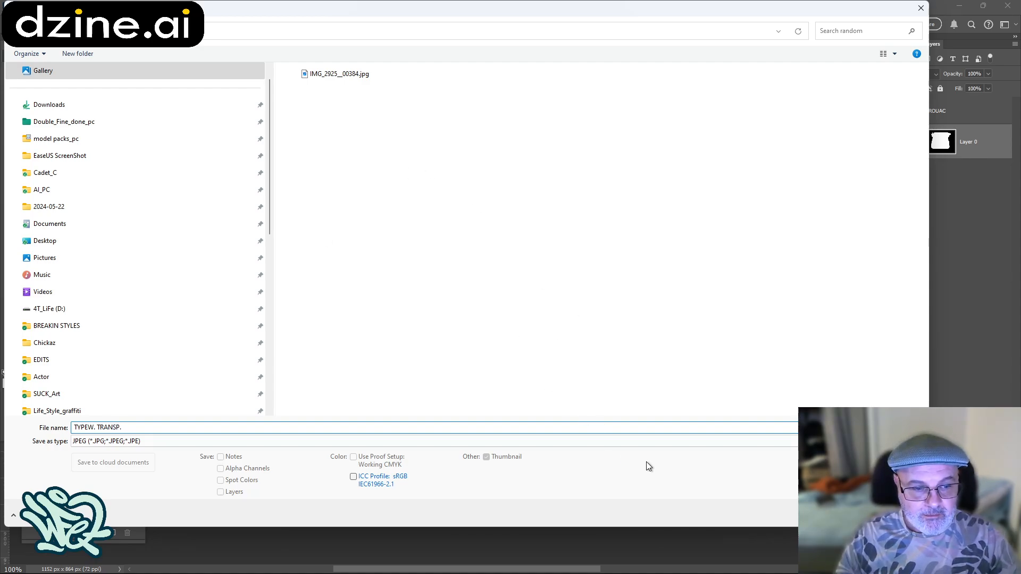
{"action": "left_click", "coordinate": [630, 442]}
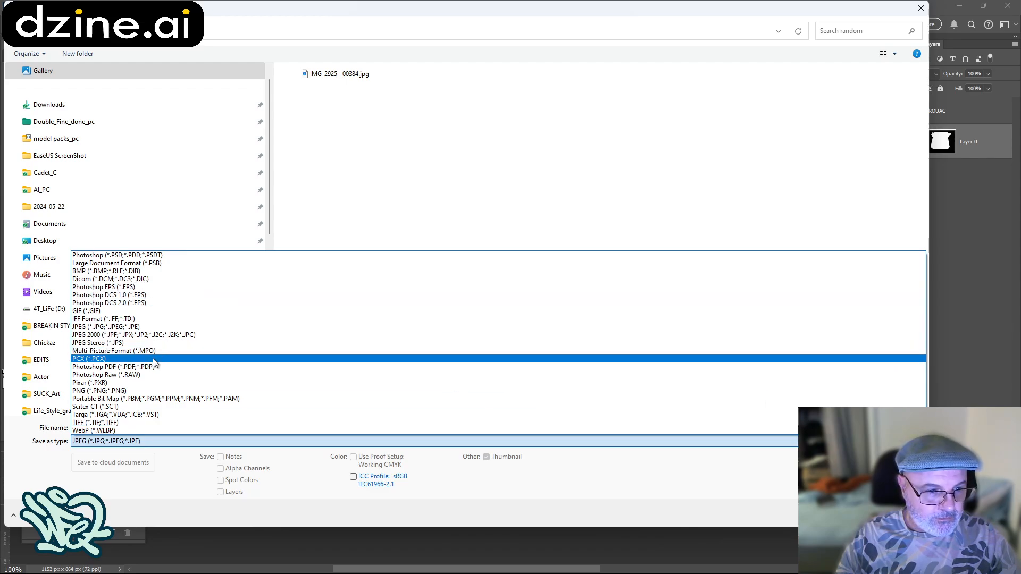
{"action": "left_click", "coordinate": [146, 392]}
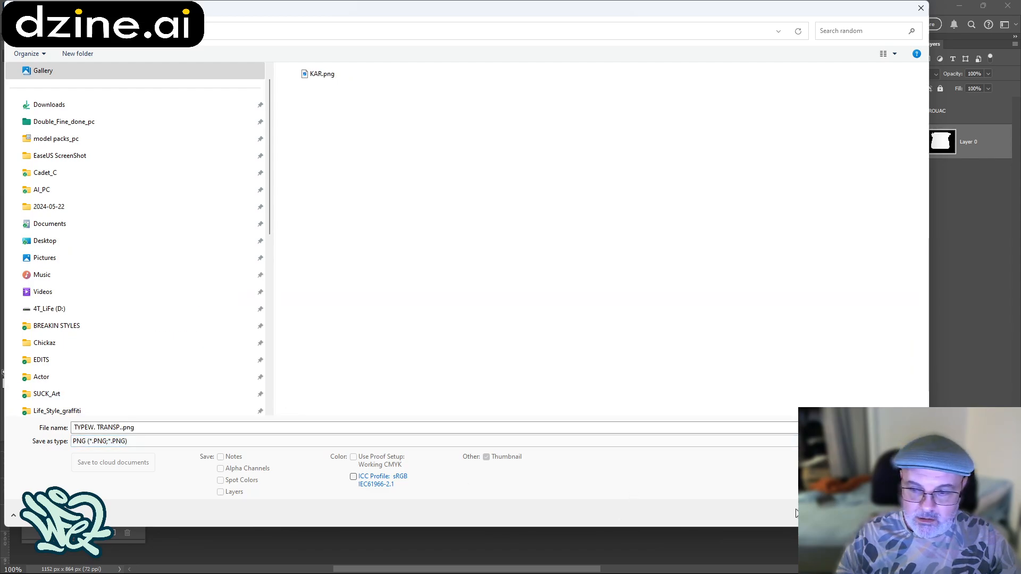
{"action": "key", "text": "Return"}
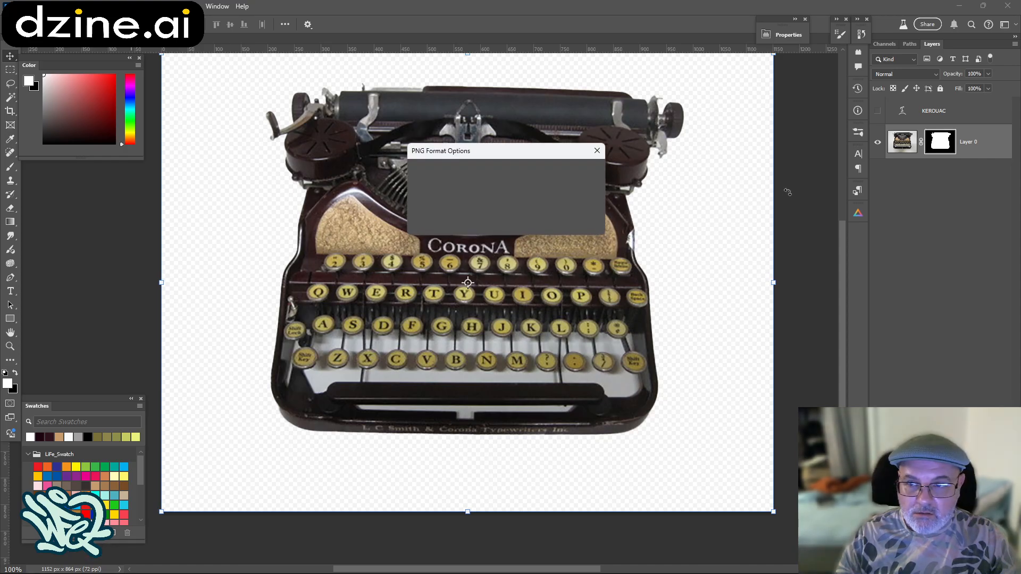
{"action": "key", "text": "Return"}
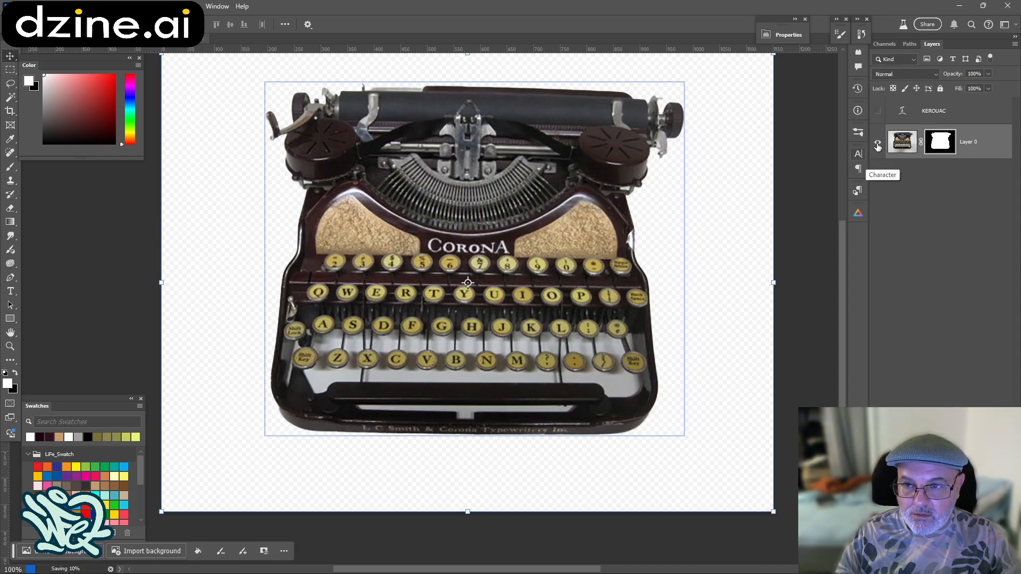
Close the typewriter document without saving changes and switch to the Dzine project in Chrome
{"action": "key", "text": "ctrl+w"}
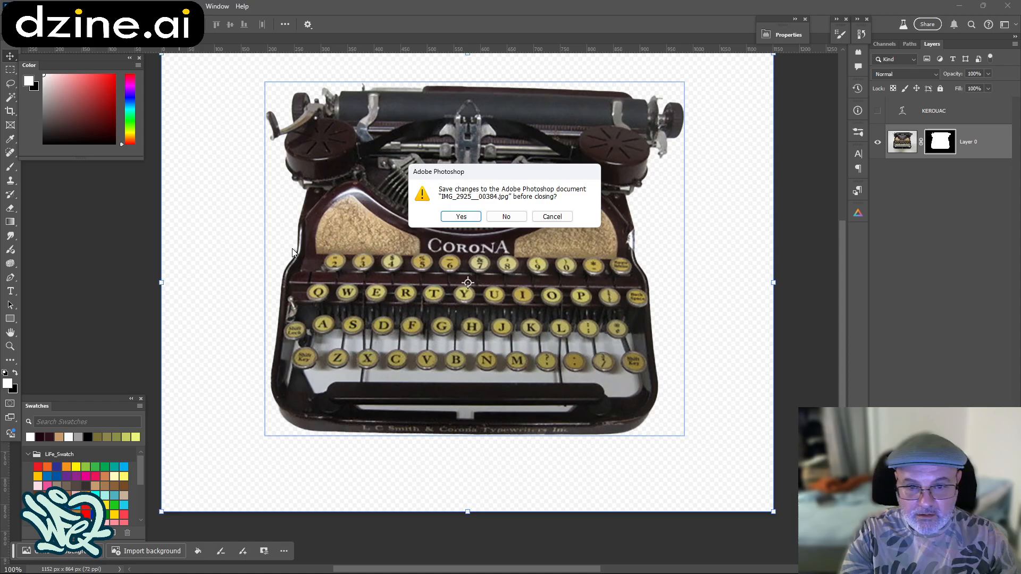
{"action": "left_click", "coordinate": [508, 216]}
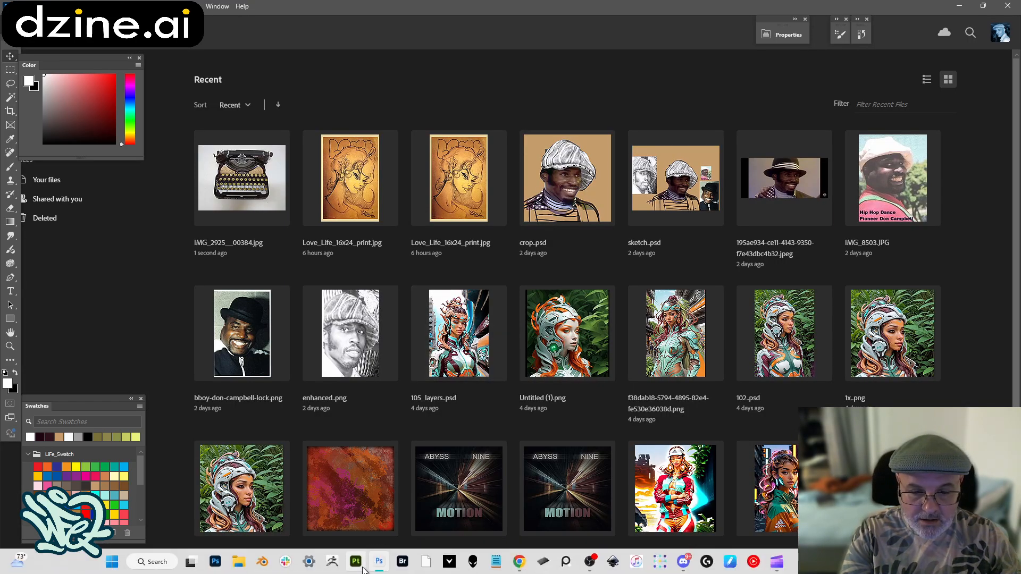
{"action": "mouse_move", "coordinate": [379, 568]}
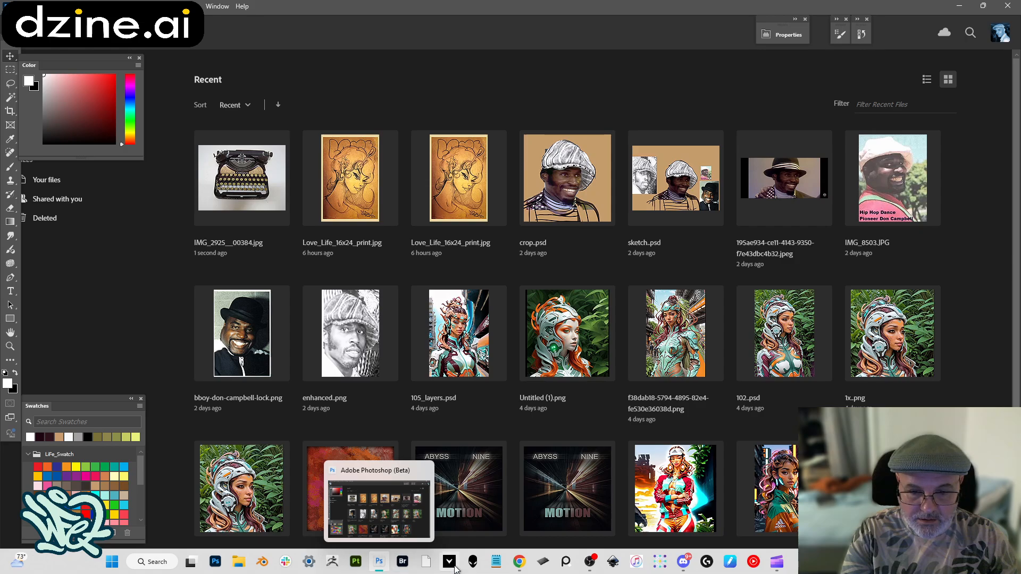
{"action": "left_click", "coordinate": [519, 562]}
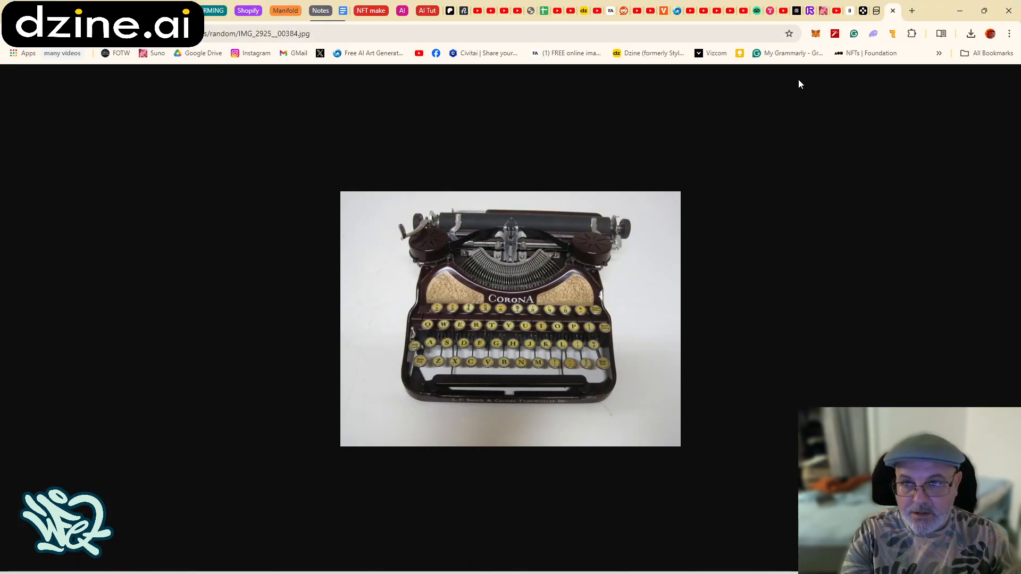
{"action": "left_click", "coordinate": [583, 12]}
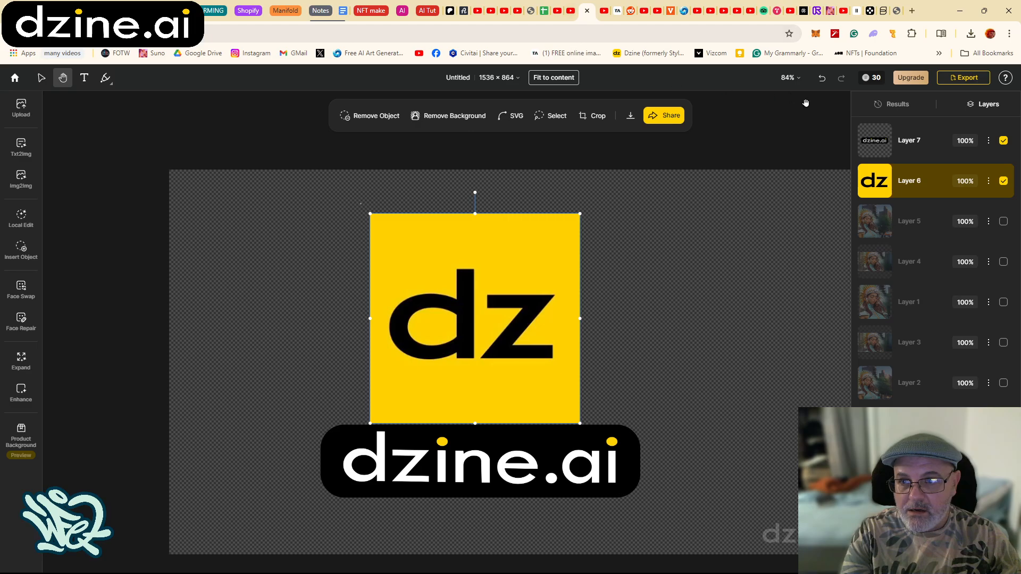
Hide Layer 7 with the dzine.ai logo and Layer 6 with the dz logo
{"action": "mouse_move", "coordinate": [877, 79]}
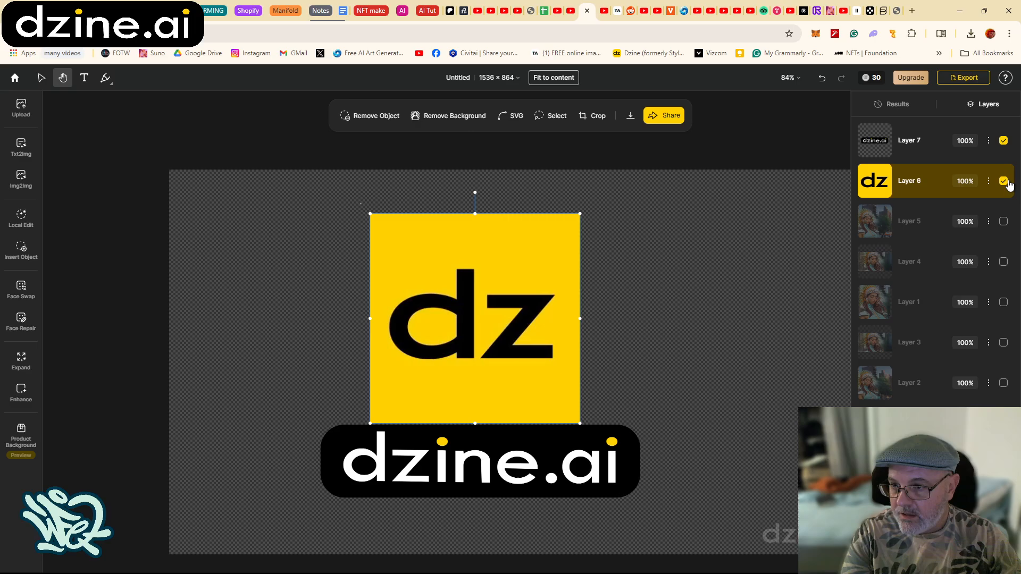
{"action": "left_click", "coordinate": [1003, 141]}
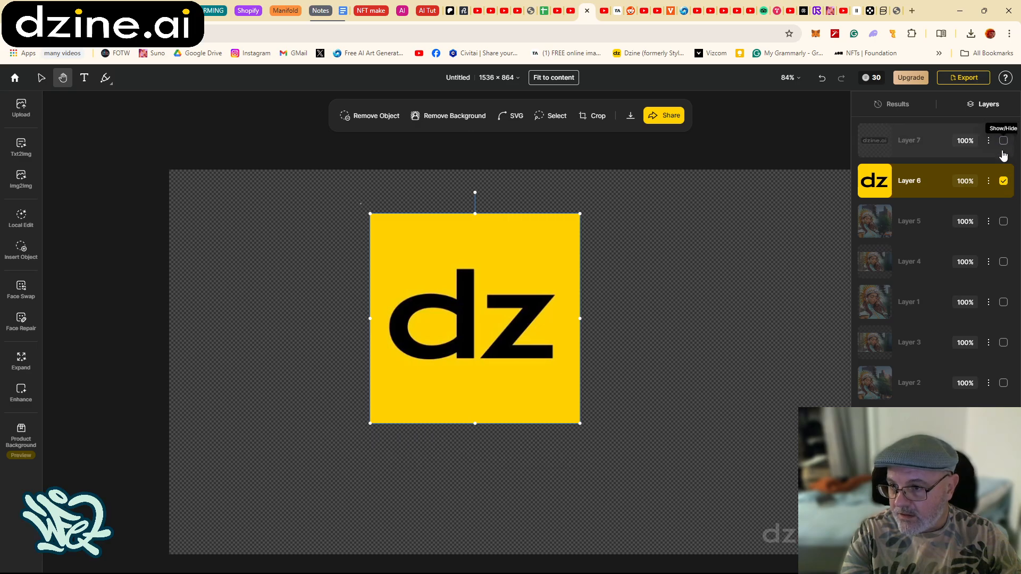
{"action": "left_click", "coordinate": [1003, 181]}
{"action": "left_click_drag", "start_coordinate": [392, 261], "coordinate": [310, 244]}
{"action": "key", "text": "ctrl+z"}
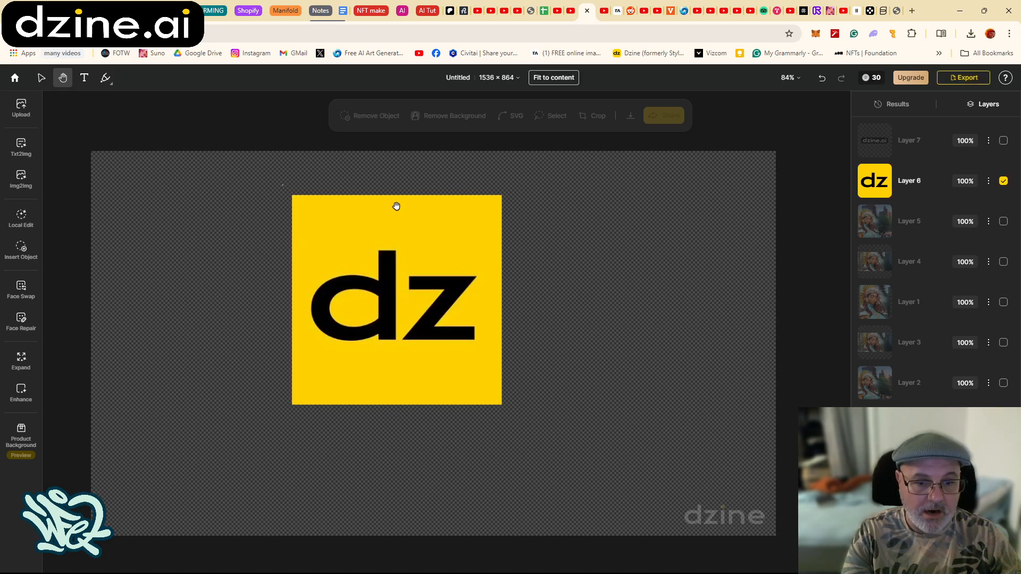
{"action": "left_click", "coordinate": [1006, 182]}
{"action": "left_click", "coordinate": [1003, 181]}
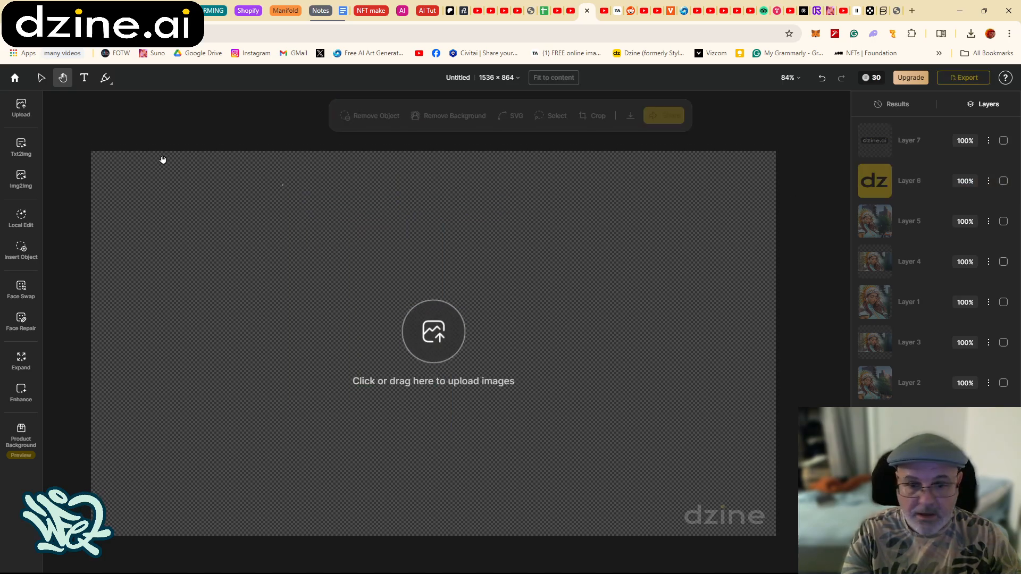
Upload the typewriter photo IMG_2925__00384.jpg from the random folder under Pictures onto the canvas
{"action": "left_click", "coordinate": [20, 108]}
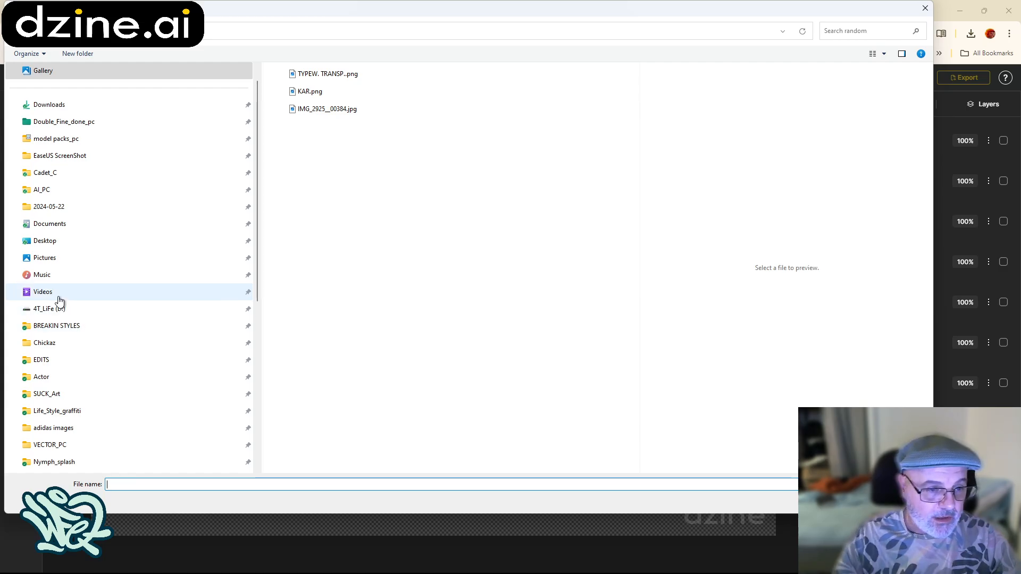
{"action": "left_click", "coordinate": [146, 258]}
{"action": "left_click", "coordinate": [290, 110]}
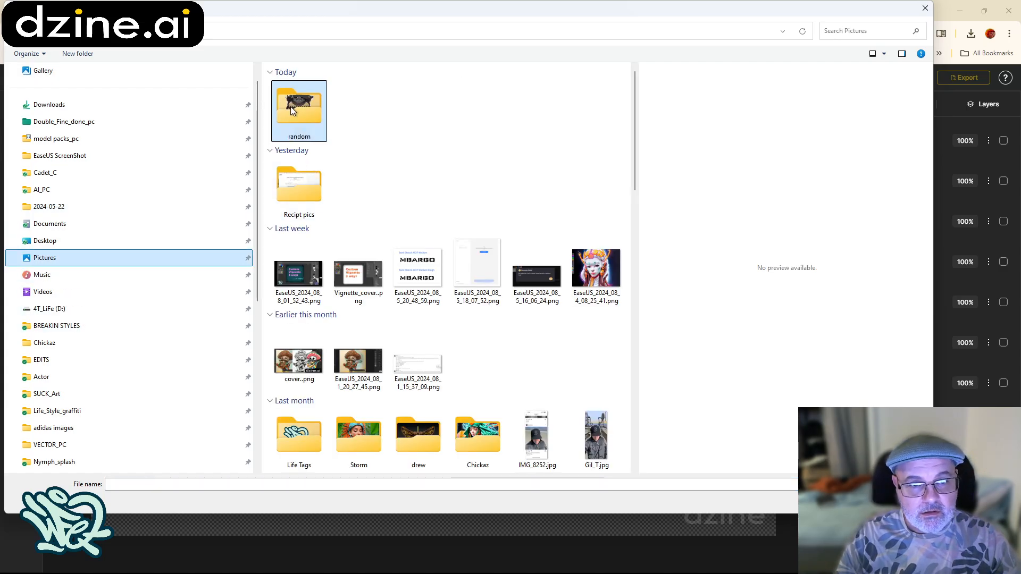
{"action": "double_click", "coordinate": [290, 110]}
{"action": "left_click", "coordinate": [317, 110]}
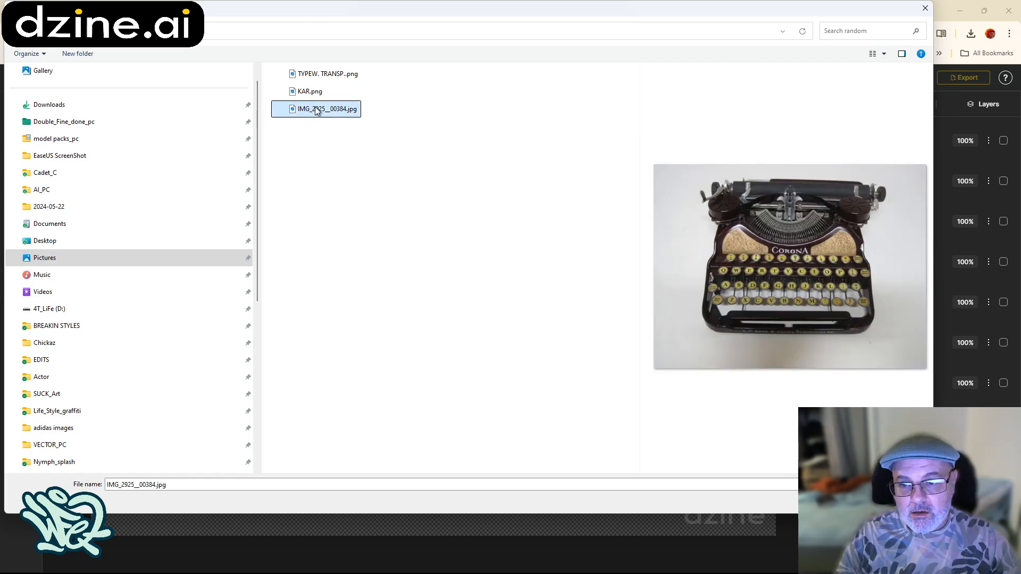
{"action": "double_click", "coordinate": [317, 110]}
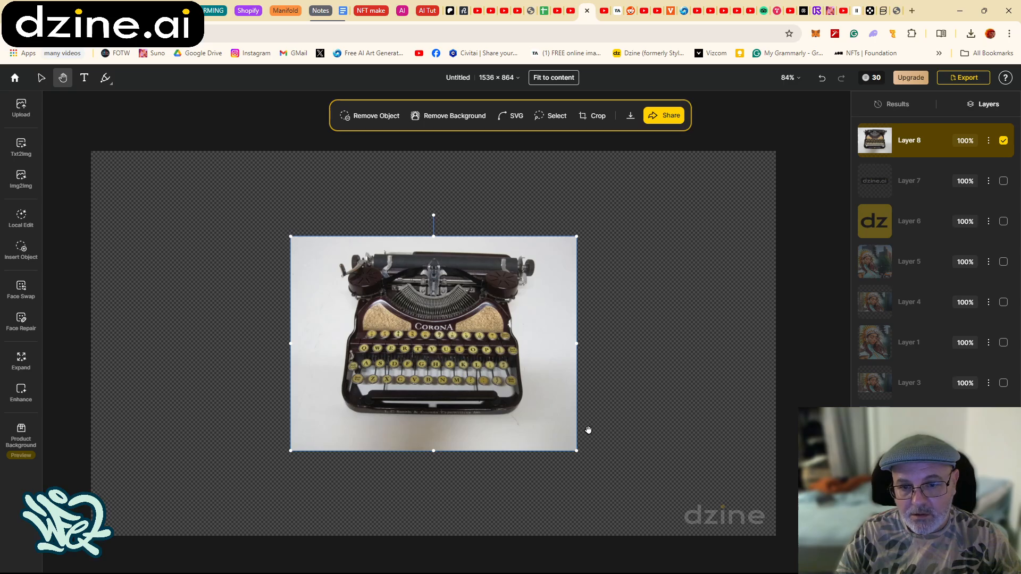
Enlarge the typewriter photo to nearly the full canvas height and move it to the middle of the canvas
{"action": "mouse_move", "coordinate": [570, 446]}
{"action": "left_mouse_down"}
{"action": "mouse_move", "coordinate": [492, 371]}
{"action": "mouse_move", "coordinate": [583, 444]}
{"action": "left_mouse_up"}
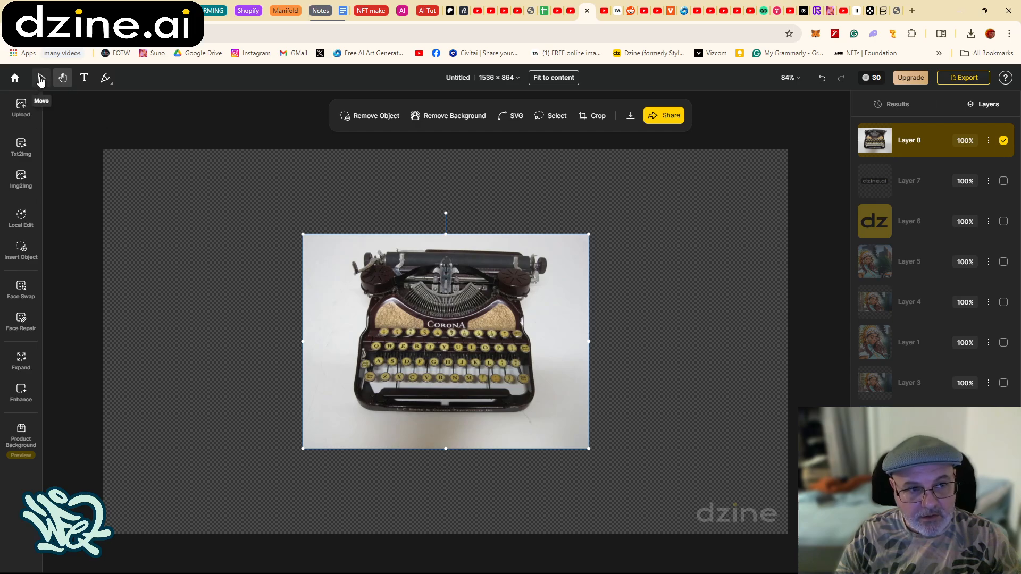
{"action": "left_click", "coordinate": [42, 78]}
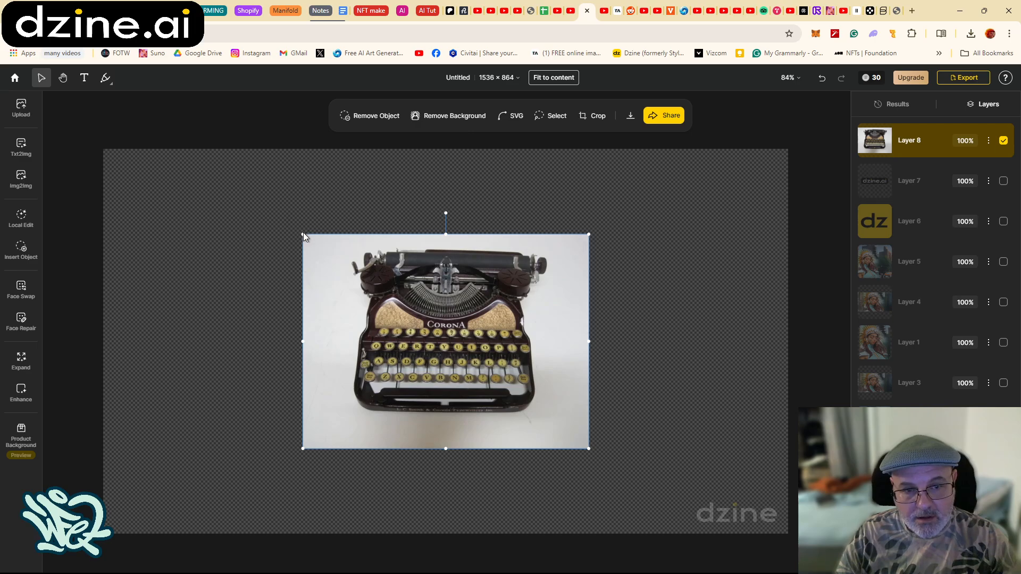
{"action": "left_click_drag", "start_coordinate": [304, 234], "coordinate": [125, 101]}
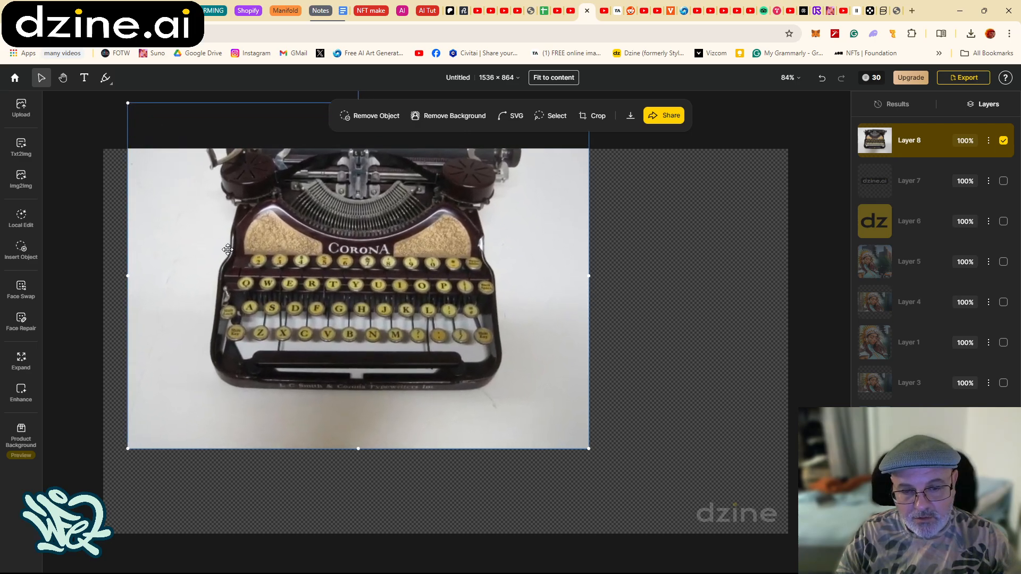
{"action": "left_click_drag", "start_coordinate": [228, 251], "coordinate": [306, 320]}
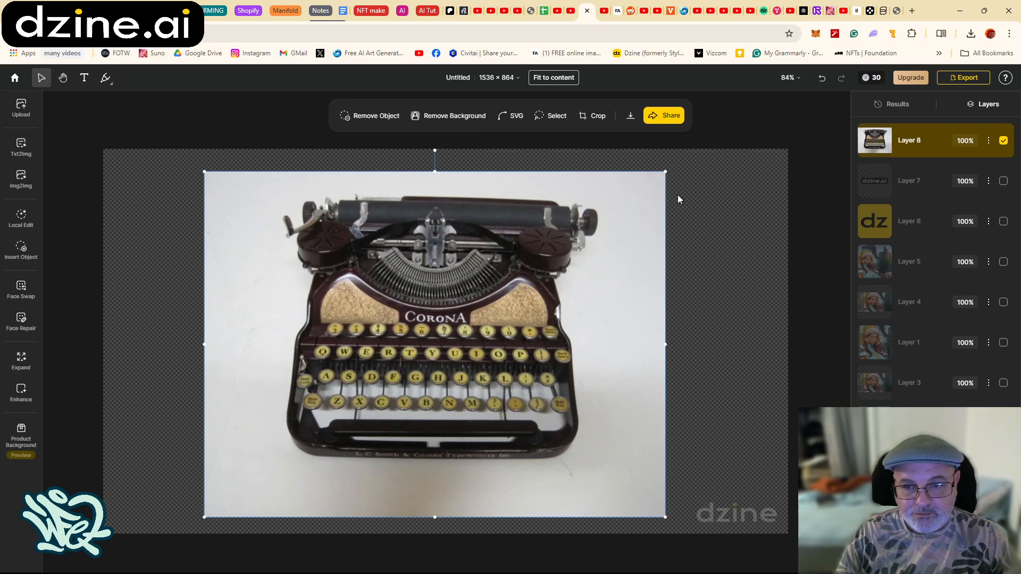
{"action": "left_click_drag", "start_coordinate": [664, 173], "coordinate": [675, 165]}
{"action": "left_click_drag", "start_coordinate": [362, 234], "coordinate": [366, 237]}
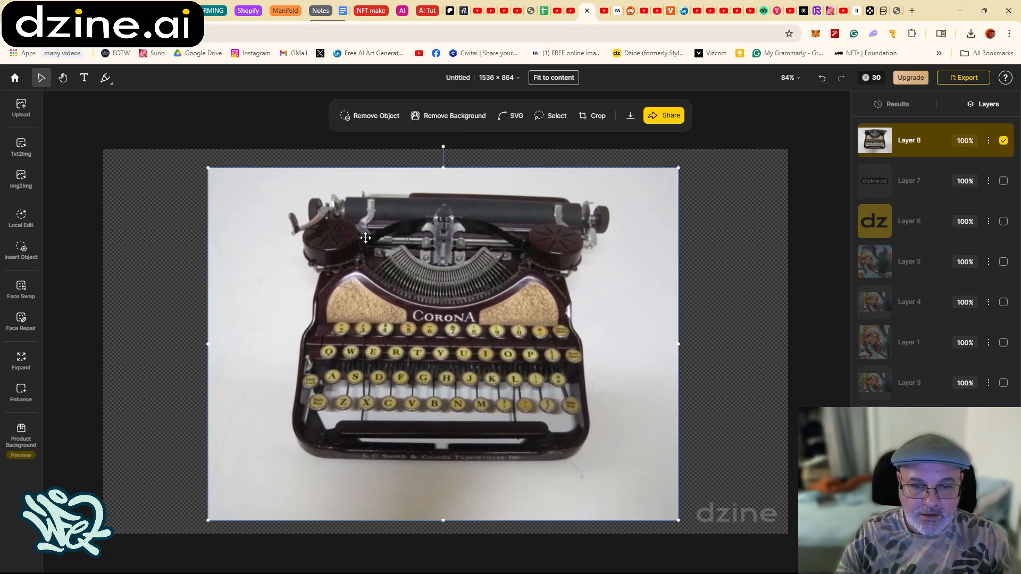
Try removing the background from the typewriter photo on Layer 8 and undo the removal
{"action": "left_click", "coordinate": [443, 120]}
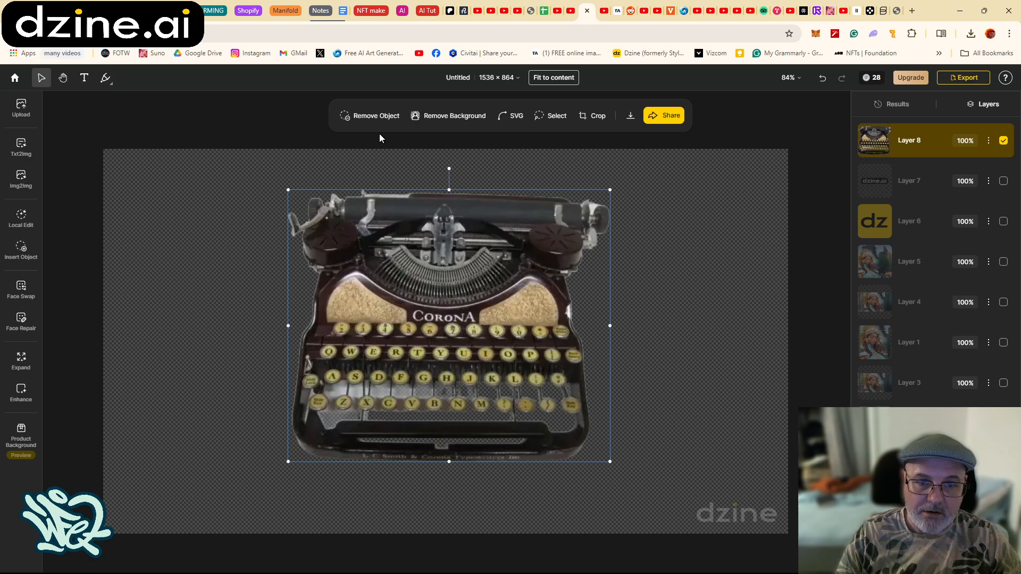
{"action": "left_click", "coordinate": [231, 276]}
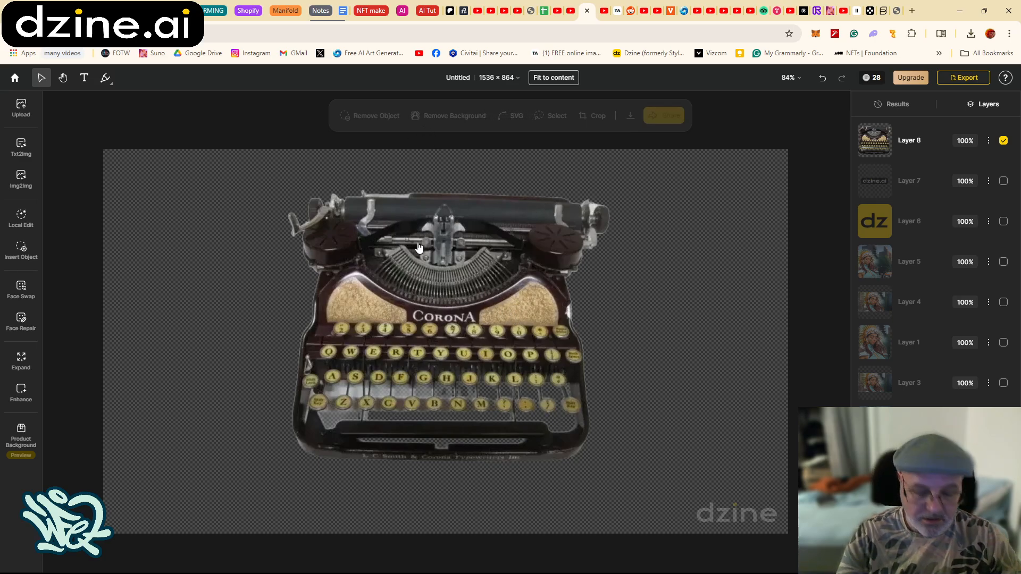
{"action": "left_click", "coordinate": [369, 287]}
{"action": "key", "text": "ctrl+z"}
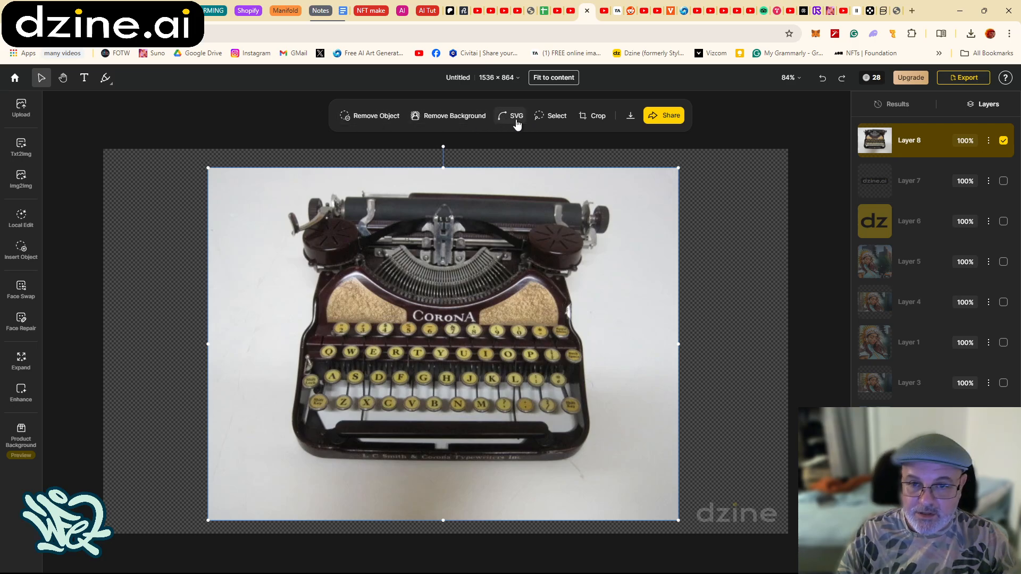
Trace a freehand Lasso selection around the typewriter's outline on Layer 8, clearing the stray selection first
{"action": "left_click", "coordinate": [557, 121]}
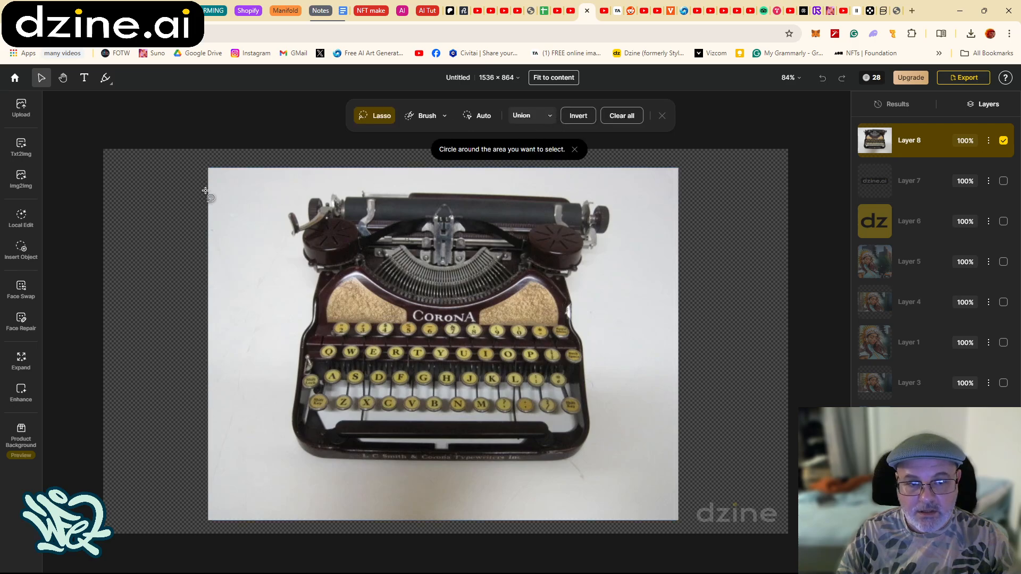
{"action": "mouse_move", "coordinate": [181, 164]}
{"action": "left_mouse_down"}
{"action": "mouse_move", "coordinate": [214, 156]}
{"action": "mouse_move", "coordinate": [294, 167]}
{"action": "mouse_move", "coordinate": [311, 187]}
{"action": "mouse_move", "coordinate": [285, 204]}
{"action": "mouse_move", "coordinate": [286, 388]}
{"action": "left_mouse_up"}
{"action": "left_click_drag", "start_coordinate": [407, 461], "coordinate": [520, 562]}
{"action": "right_click", "coordinate": [522, 572]}
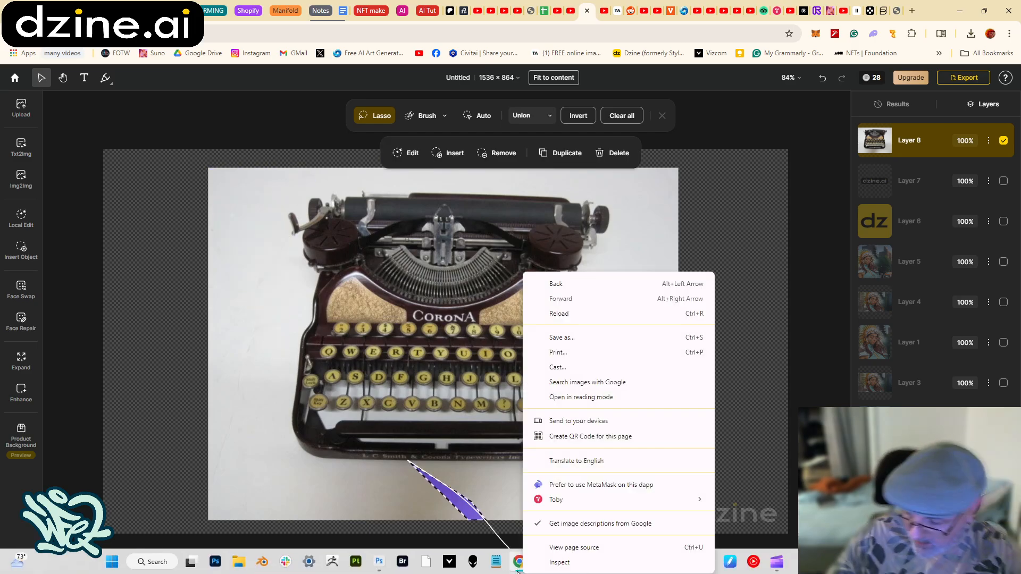
{"action": "left_click", "coordinate": [240, 374]}
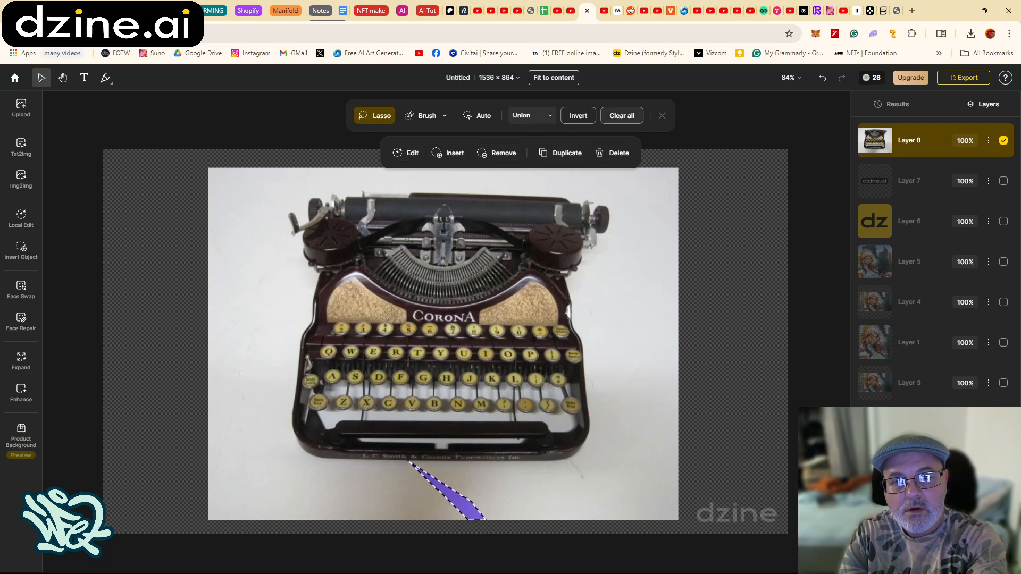
{"action": "left_click", "coordinate": [607, 118]}
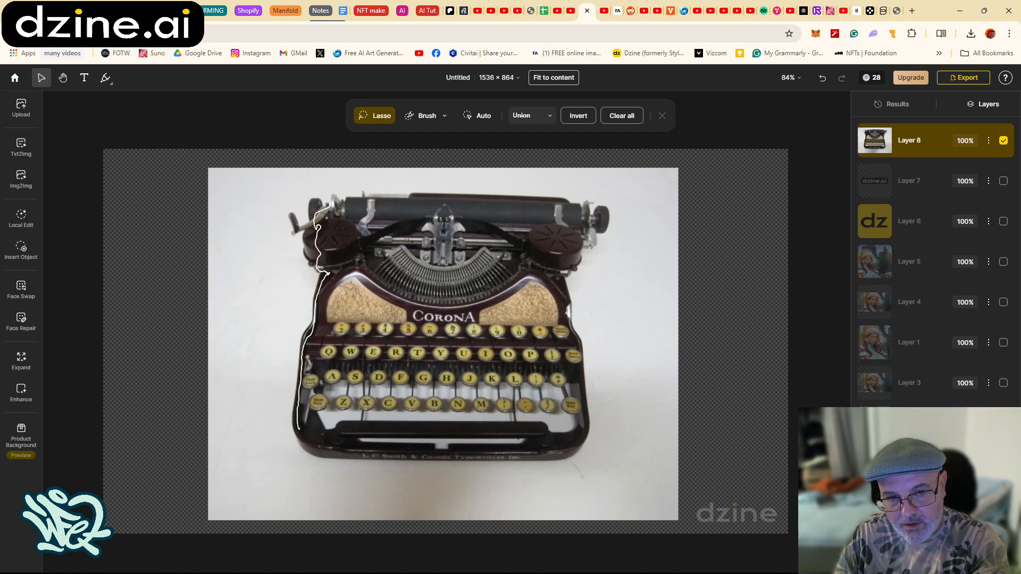
{"action": "left_click_drag", "start_coordinate": [359, 202], "coordinate": [547, 203]}
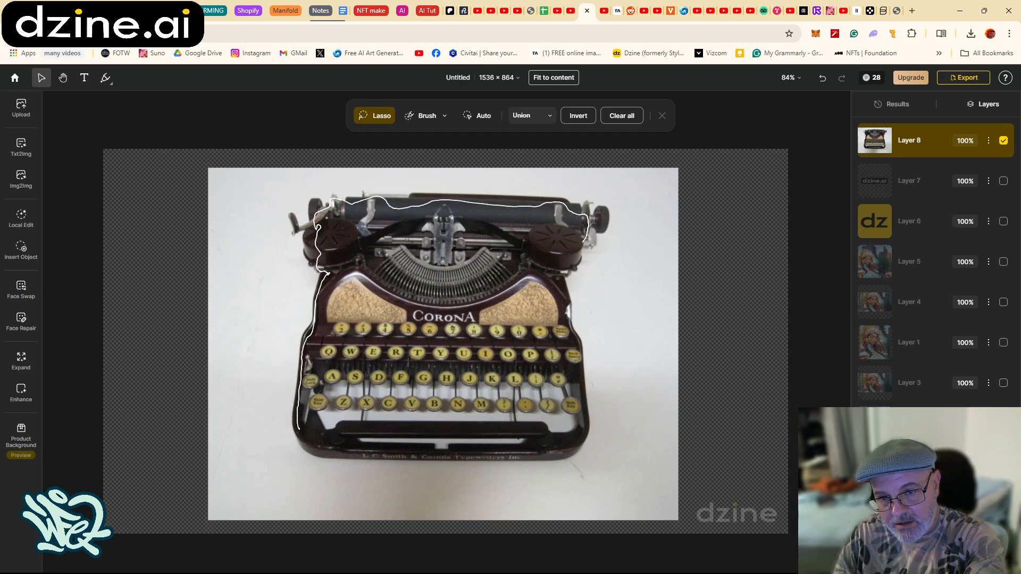
{"action": "mouse_move", "coordinate": [585, 241]}
{"action": "left_mouse_down"}
{"action": "mouse_move", "coordinate": [579, 262]}
{"action": "mouse_move", "coordinate": [554, 267]}
{"action": "mouse_move", "coordinate": [578, 349]}
{"action": "mouse_move", "coordinate": [578, 435]}
{"action": "mouse_move", "coordinate": [414, 449]}
{"action": "mouse_move", "coordinate": [319, 447]}
{"action": "mouse_move", "coordinate": [298, 426]}
{"action": "left_mouse_up"}
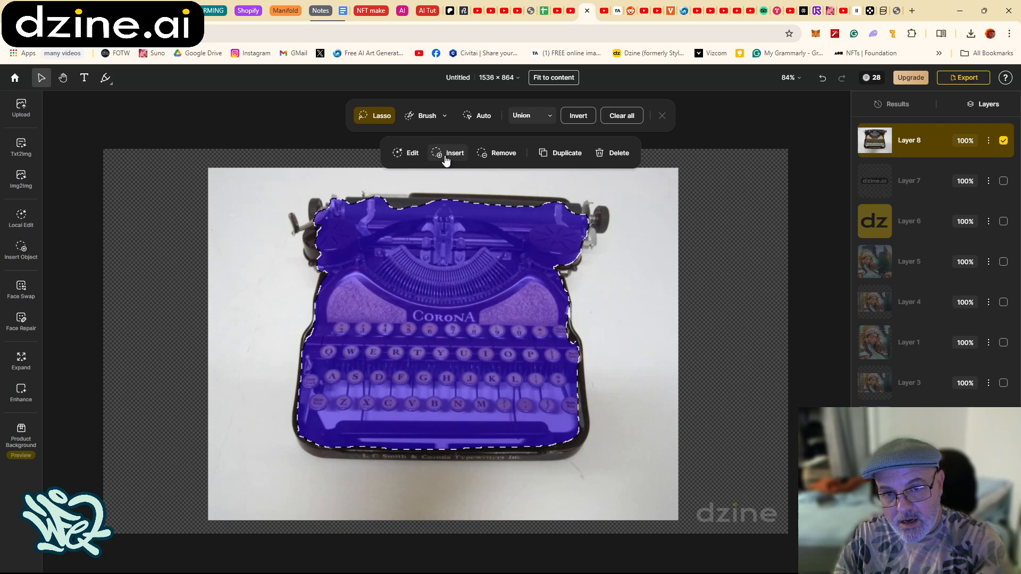
Duplicate the lassoed typewriter area to its own layer and remove the background from Layer 8
{"action": "left_click", "coordinate": [561, 161]}
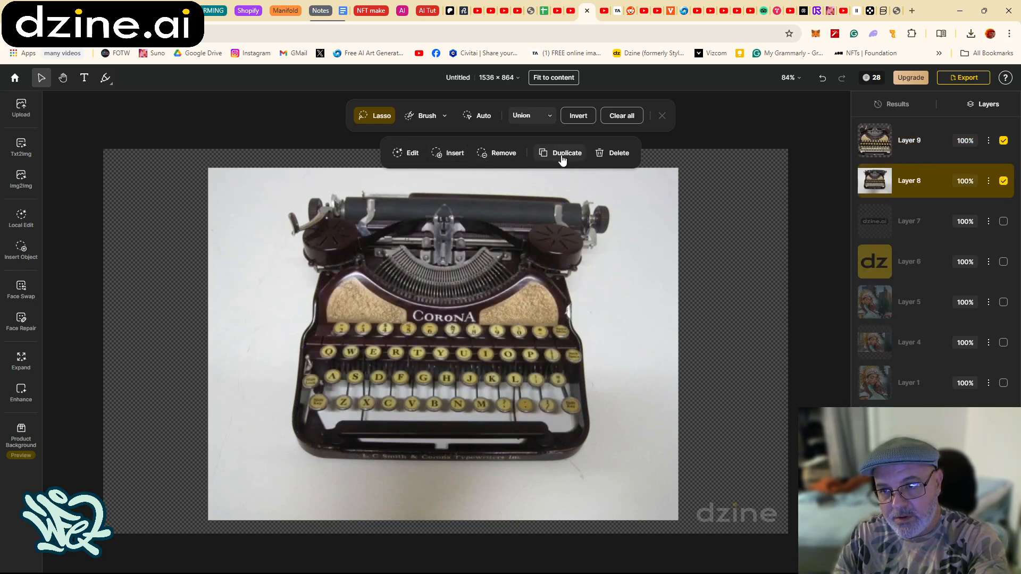
{"action": "left_click", "coordinate": [905, 178]}
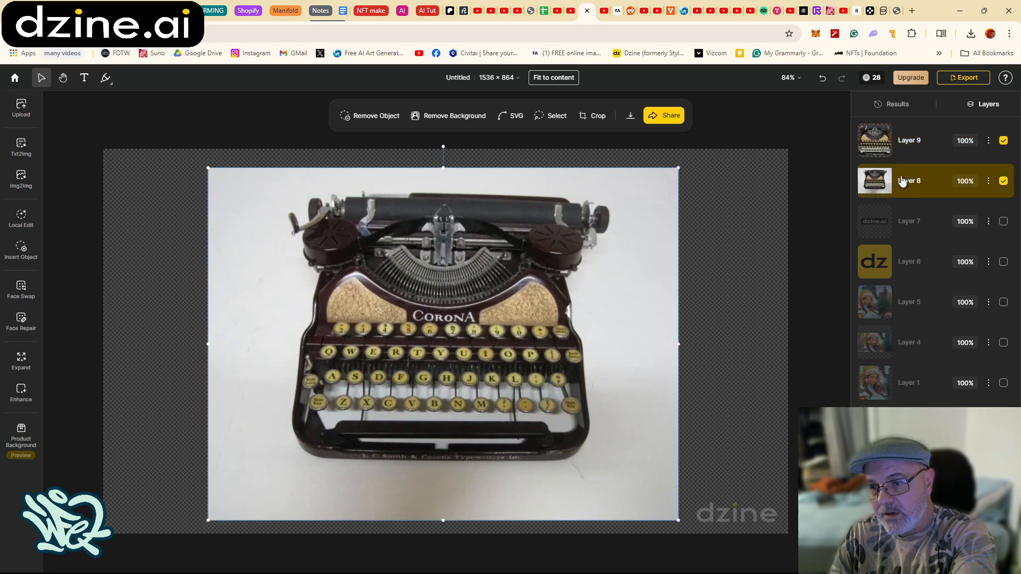
{"action": "left_click", "coordinate": [438, 117]}
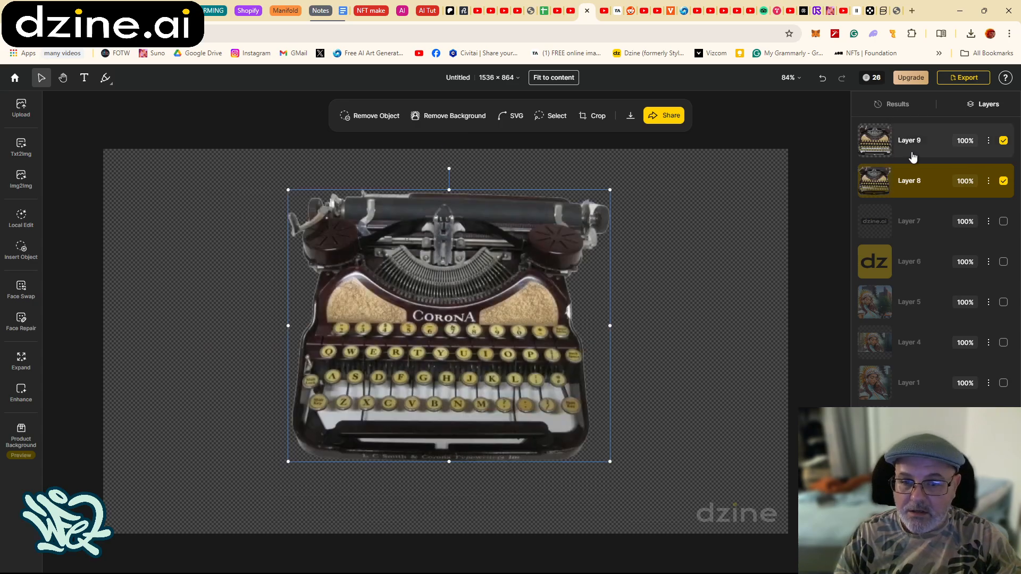
Try moving typewriter Layers 8 and 9 together, undo the move, and deselect them
{"action": "left_click", "coordinate": [913, 145]}
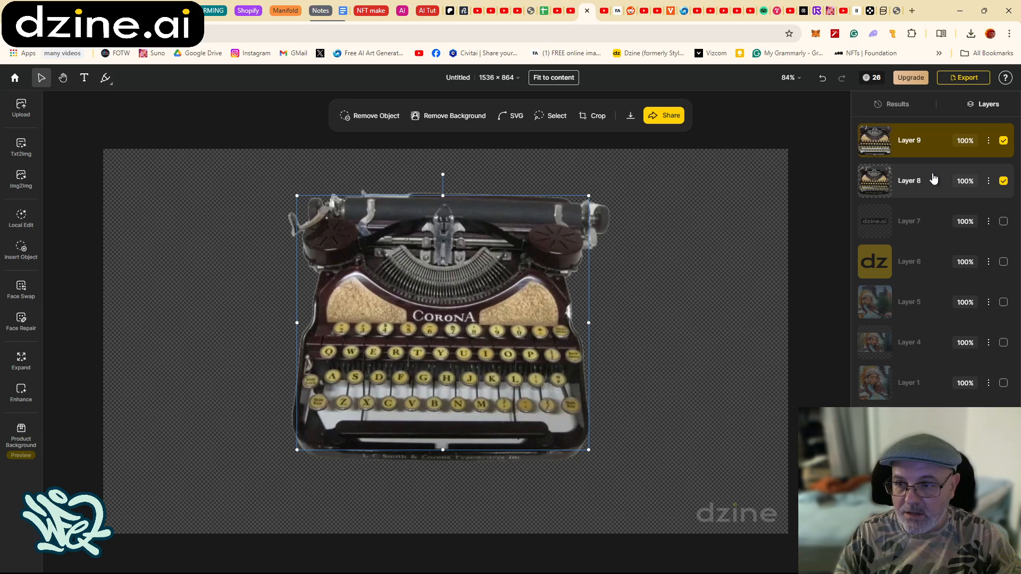
{"action": "left_click", "coordinate": [988, 140]}
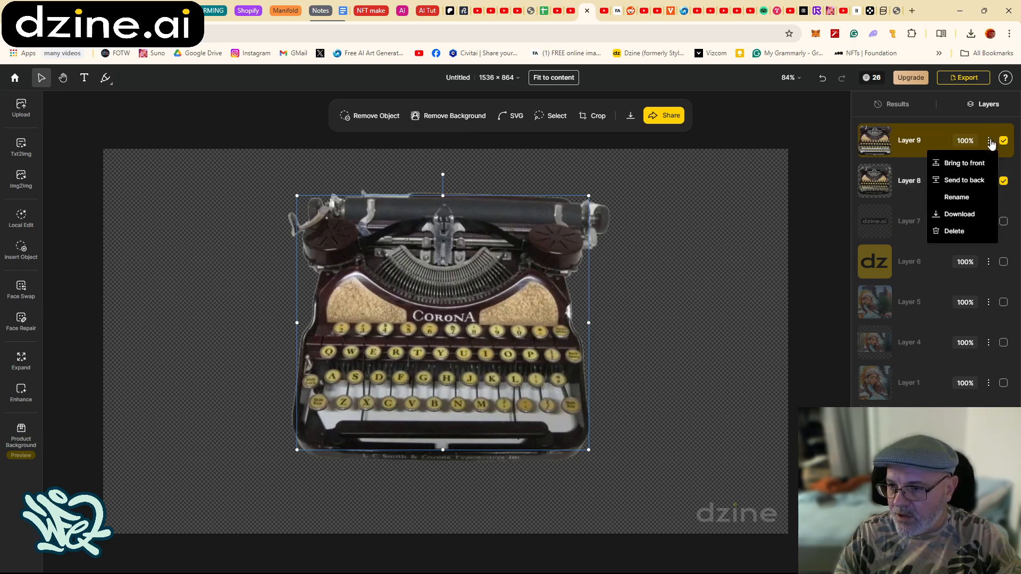
{"action": "left_click", "coordinate": [913, 144]}
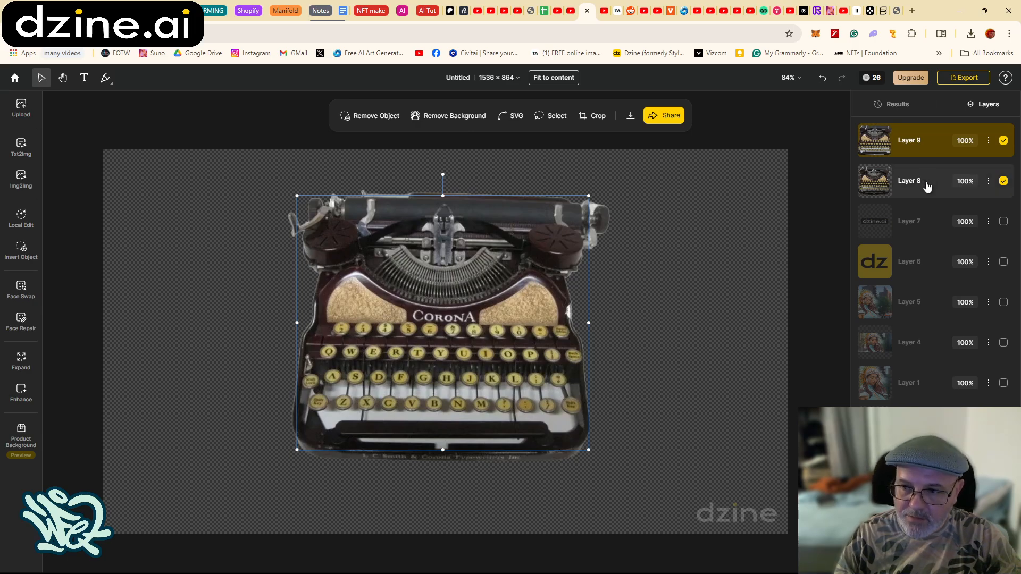
{"action": "left_click", "coordinate": [927, 187]}
{"action": "left_click", "coordinate": [918, 142], "text": "shift"}
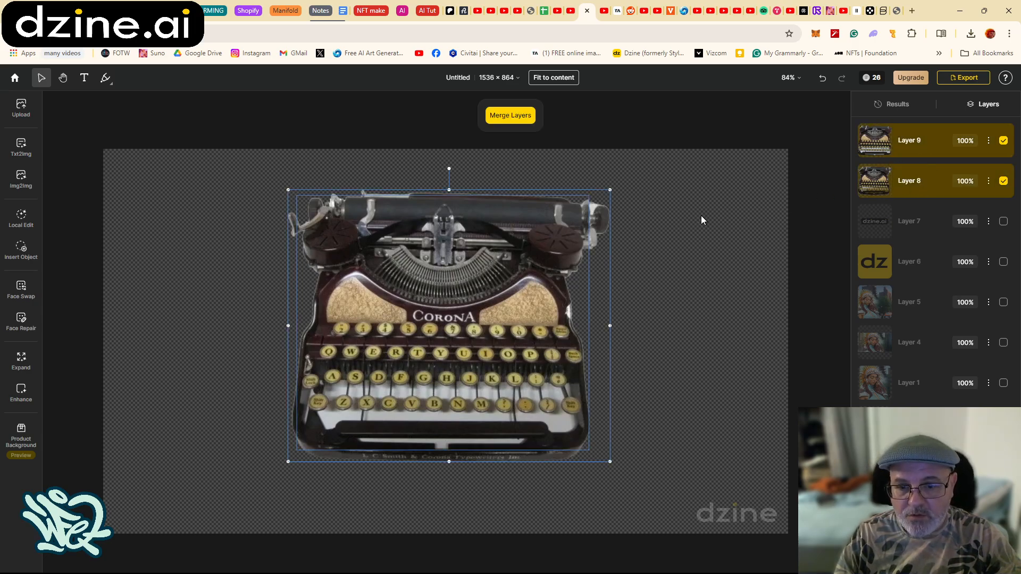
{"action": "left_click_drag", "start_coordinate": [485, 342], "coordinate": [436, 359]}
{"action": "key", "text": "ctrl+z"}
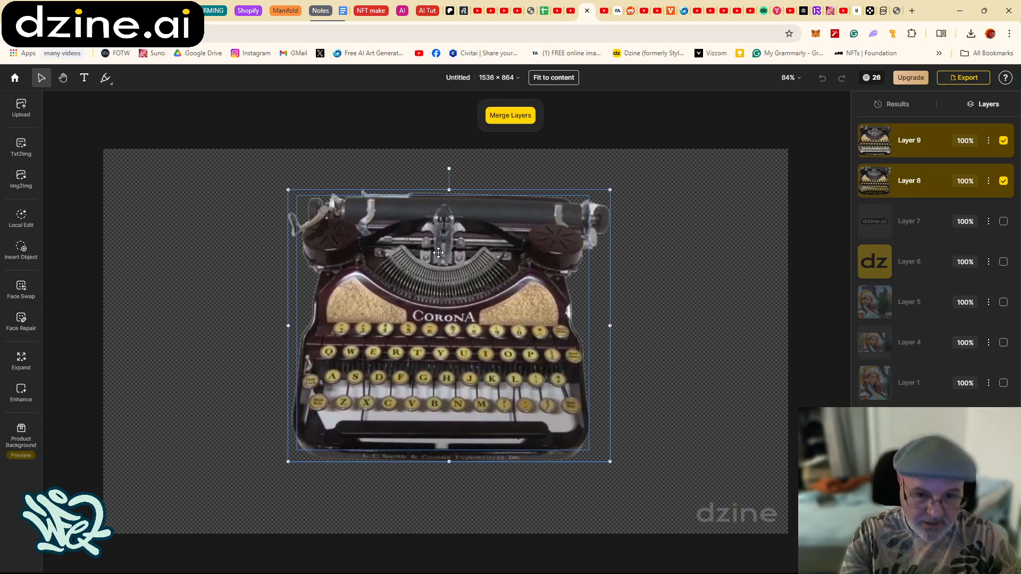
{"action": "left_click", "coordinate": [192, 226]}
Upload KAR.png from the random folder onto the canvas
{"action": "left_click", "coordinate": [21, 108]}
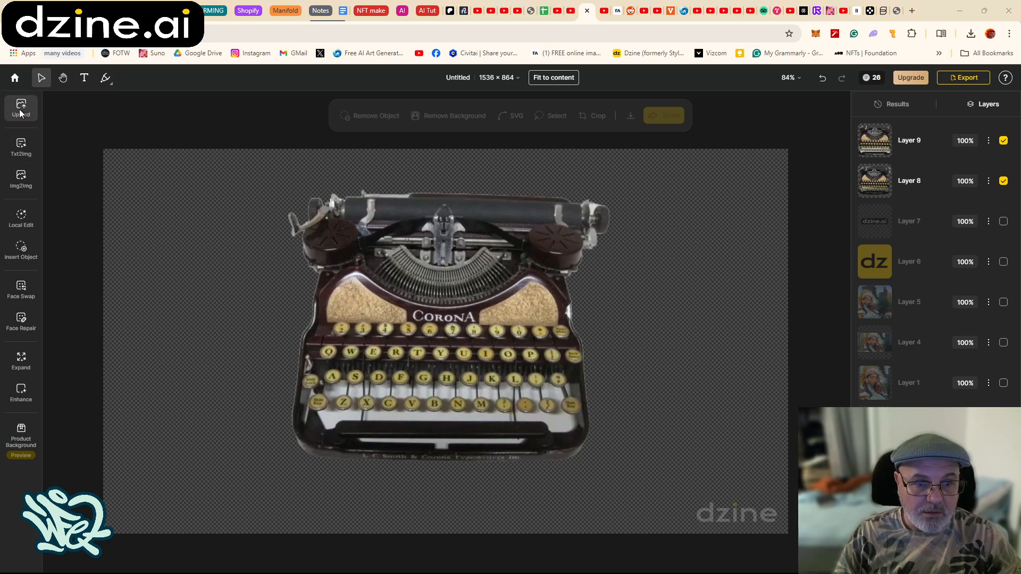
{"action": "left_click", "coordinate": [309, 78]}
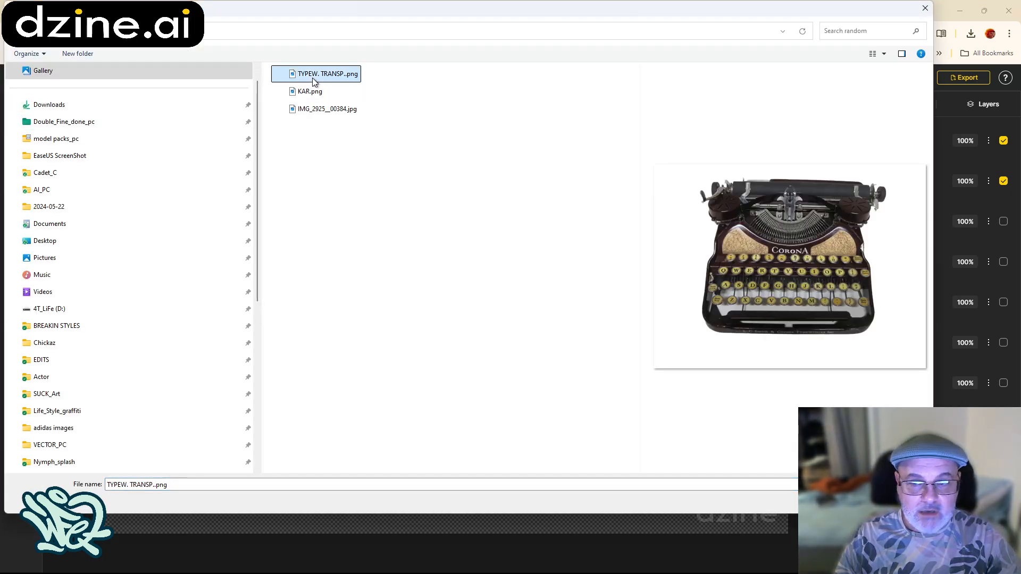
{"action": "left_click", "coordinate": [311, 92]}
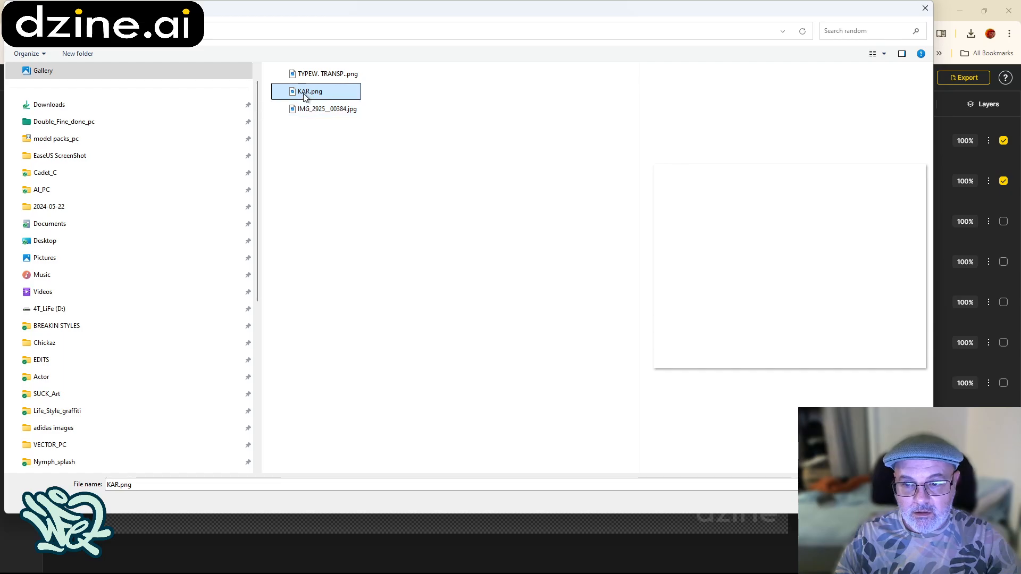
{"action": "double_click", "coordinate": [308, 93]}
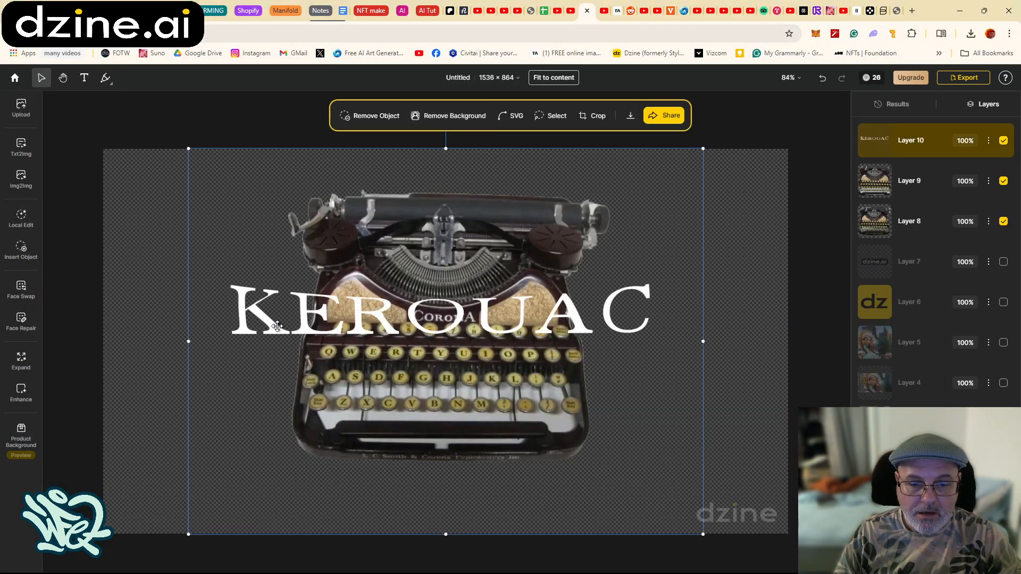
Shrink the KEROUAC title to fit the typewriter's tan front panel and place it over the CORONA lettering
{"action": "left_click_drag", "start_coordinate": [187, 149], "coordinate": [422, 323]}
{"action": "left_click_drag", "start_coordinate": [504, 369], "coordinate": [391, 265]}
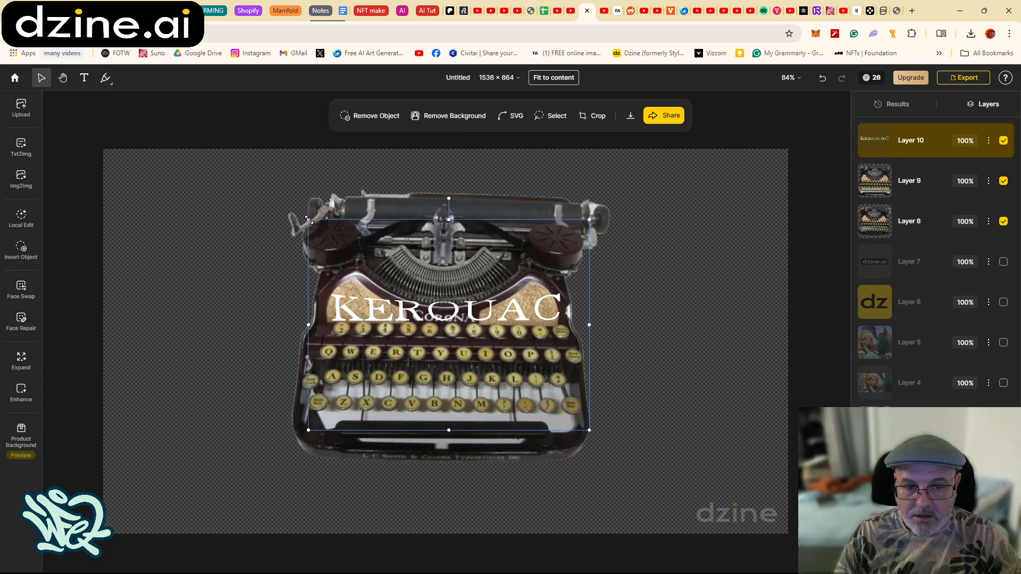
{"action": "left_click_drag", "start_coordinate": [312, 222], "coordinate": [368, 264]}
{"action": "left_click_drag", "start_coordinate": [415, 330], "coordinate": [386, 325]}
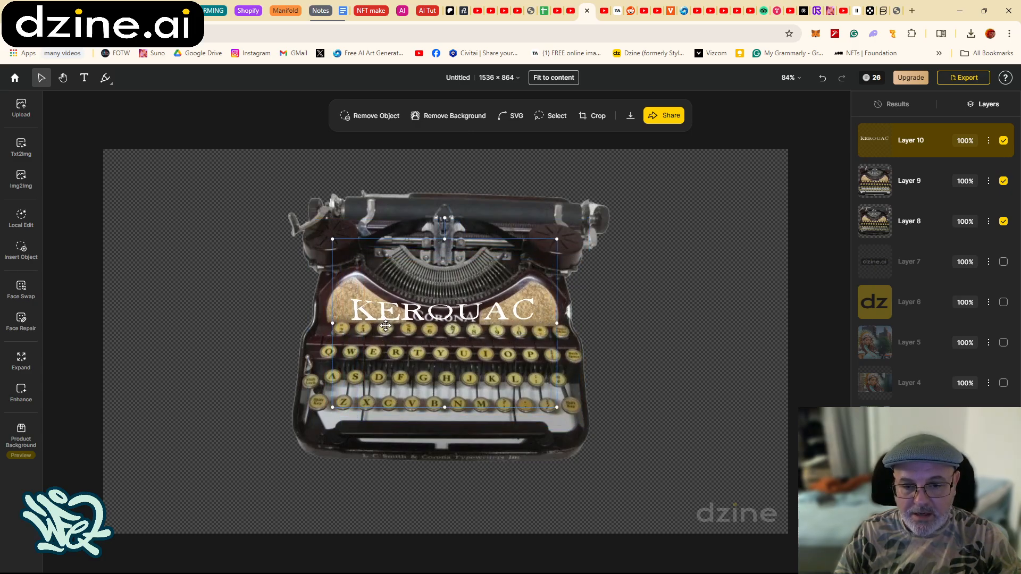
Start drawing on the current canvas with Layer 9 selected, sample tan #B09468, and brush over the front panel's upper-left part
{"action": "left_click", "coordinate": [910, 188]}
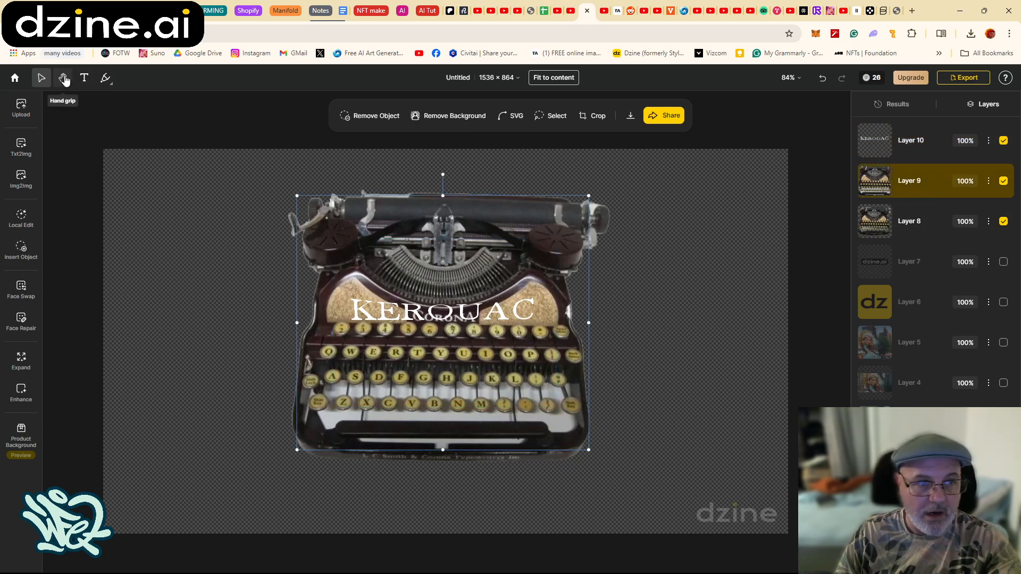
{"action": "left_click", "coordinate": [105, 81]}
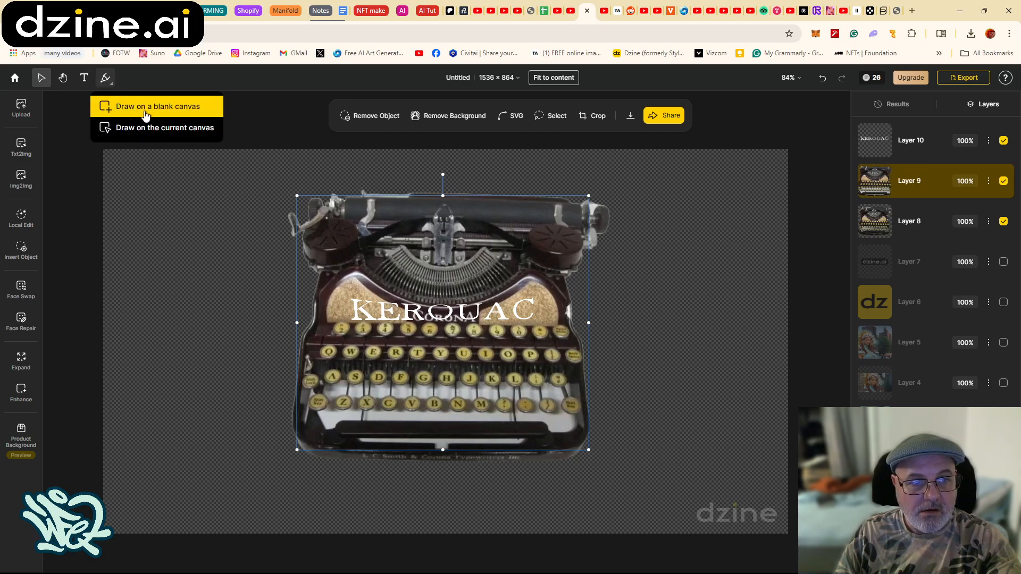
{"action": "left_click", "coordinate": [143, 129]}
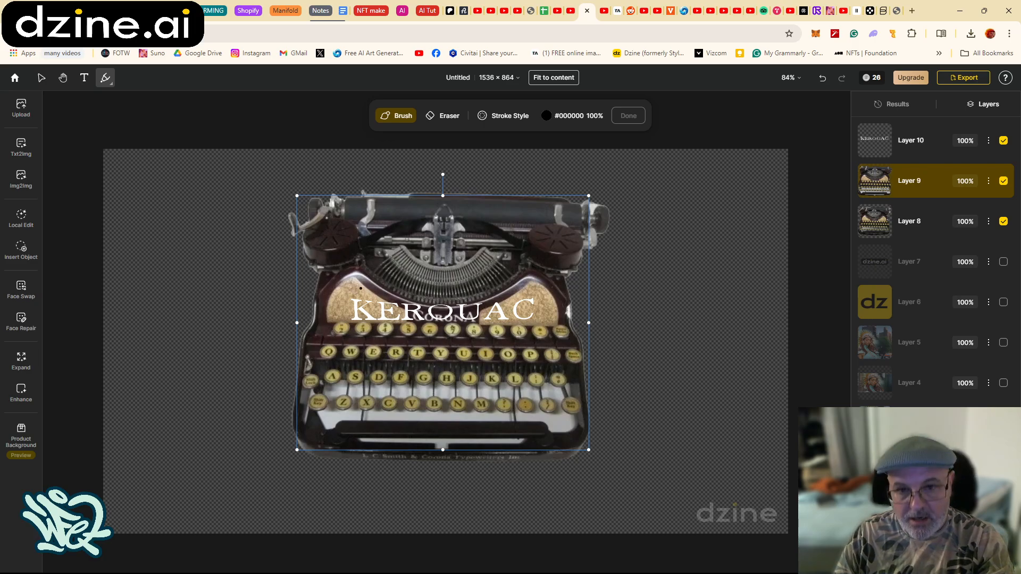
{"action": "left_click", "coordinate": [572, 116]}
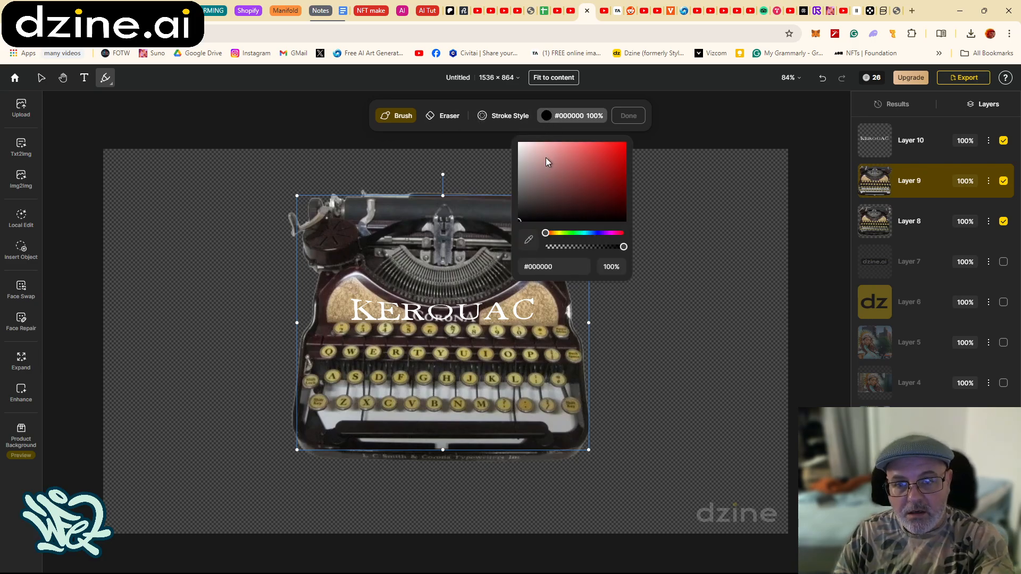
{"action": "left_click", "coordinate": [529, 244]}
{"action": "left_click", "coordinate": [542, 302]}
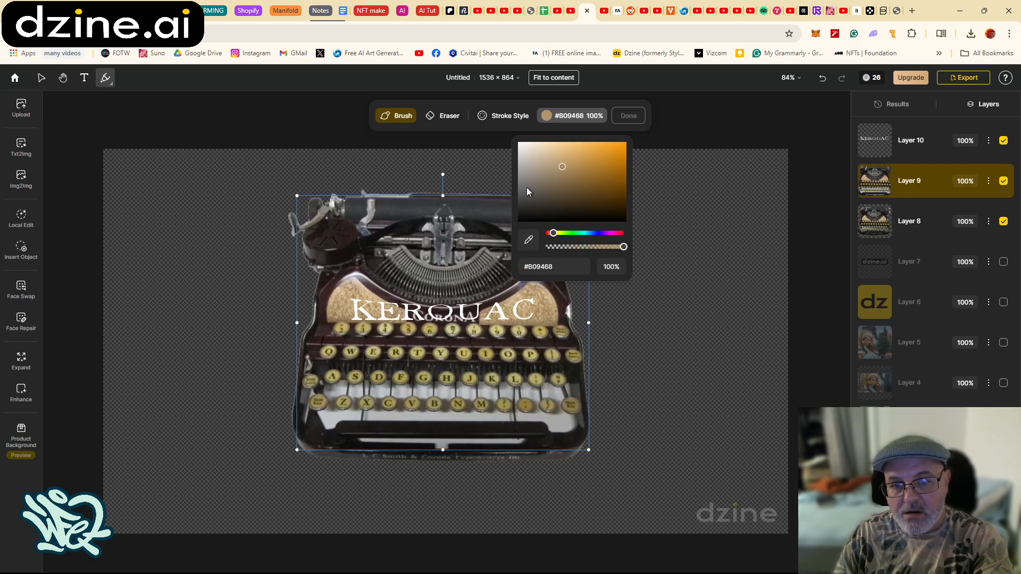
{"action": "mouse_move", "coordinate": [345, 305]}
{"action": "left_mouse_down"}
{"action": "mouse_move", "coordinate": [402, 307]}
{"action": "mouse_move", "coordinate": [362, 286]}
{"action": "left_mouse_up"}
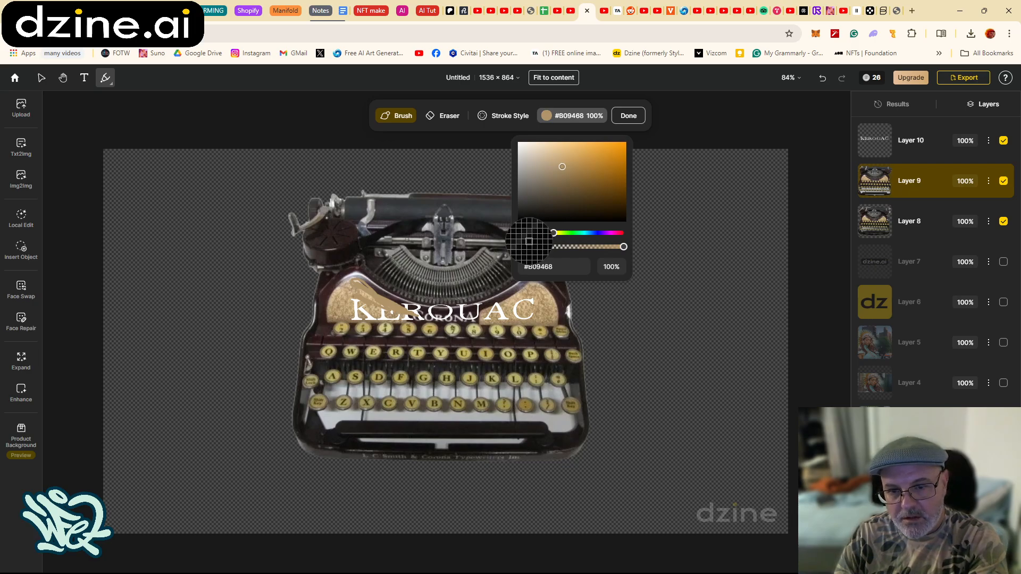
Sample the lighter tan #BC9E74 from the front panel and paint over the panel's lettering
{"action": "left_click", "coordinate": [105, 78]}
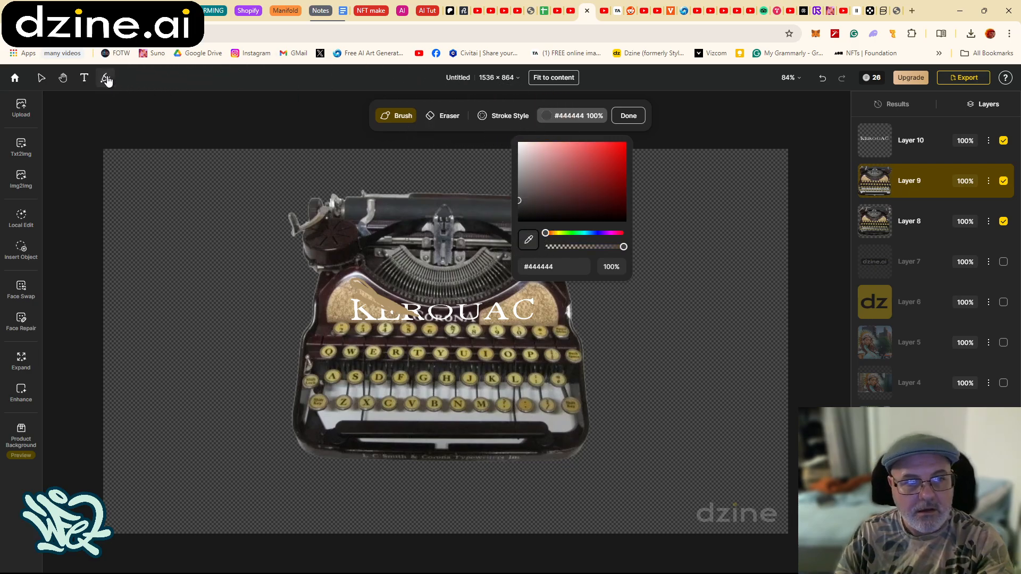
{"action": "left_click", "coordinate": [528, 239]}
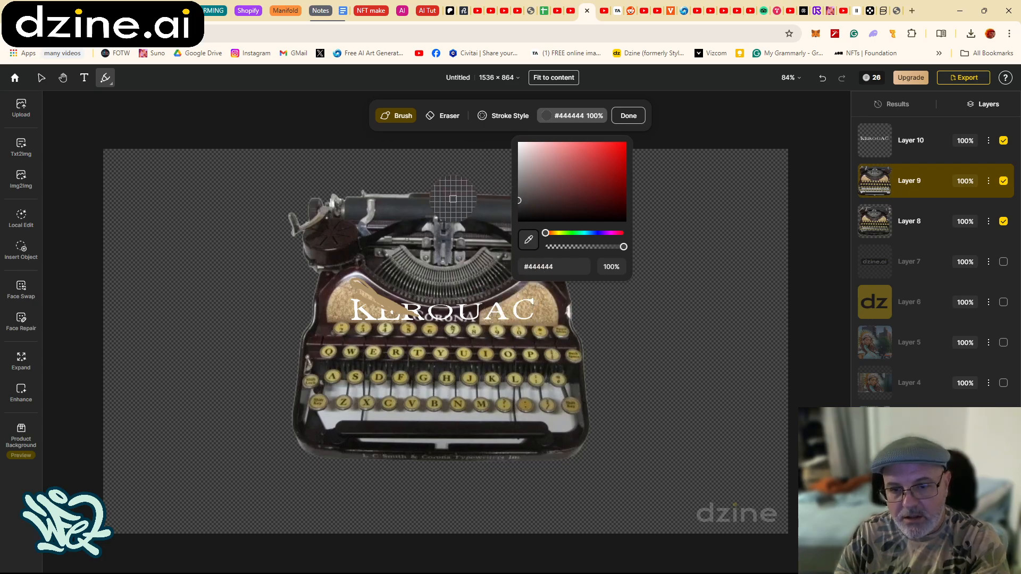
{"action": "left_click", "coordinate": [539, 301]}
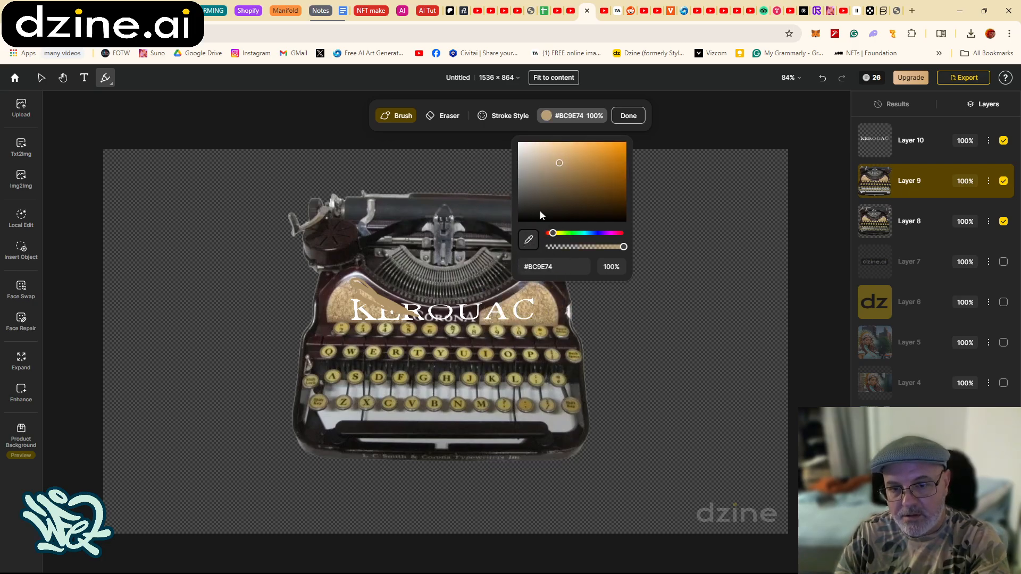
{"action": "left_click", "coordinate": [547, 115]}
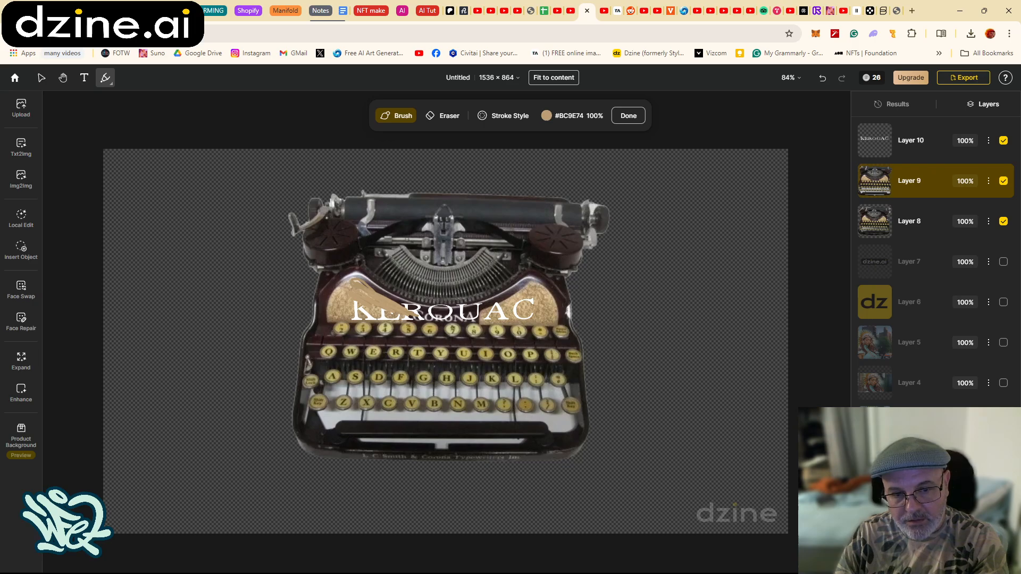
{"action": "mouse_move", "coordinate": [372, 288]}
{"action": "left_mouse_down"}
{"action": "mouse_move", "coordinate": [473, 320]}
{"action": "mouse_move", "coordinate": [352, 315]}
{"action": "left_mouse_up"}
{"action": "left_click_drag", "start_coordinate": [352, 315], "coordinate": [366, 310]}
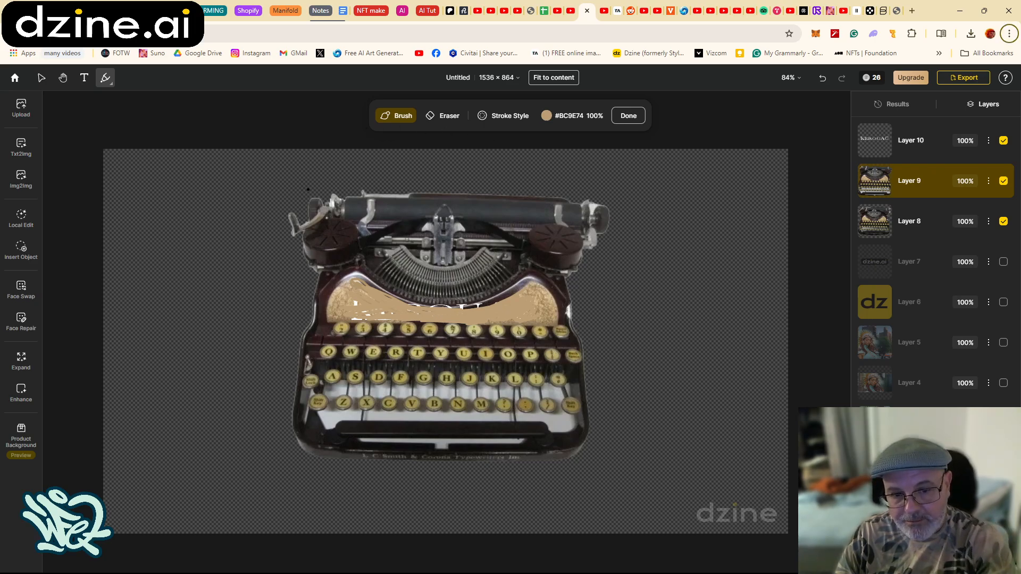
Sample dark brown #261B1A from the typewriter body and repaint the edges around the tan front panel
{"action": "left_click", "coordinate": [572, 116]}
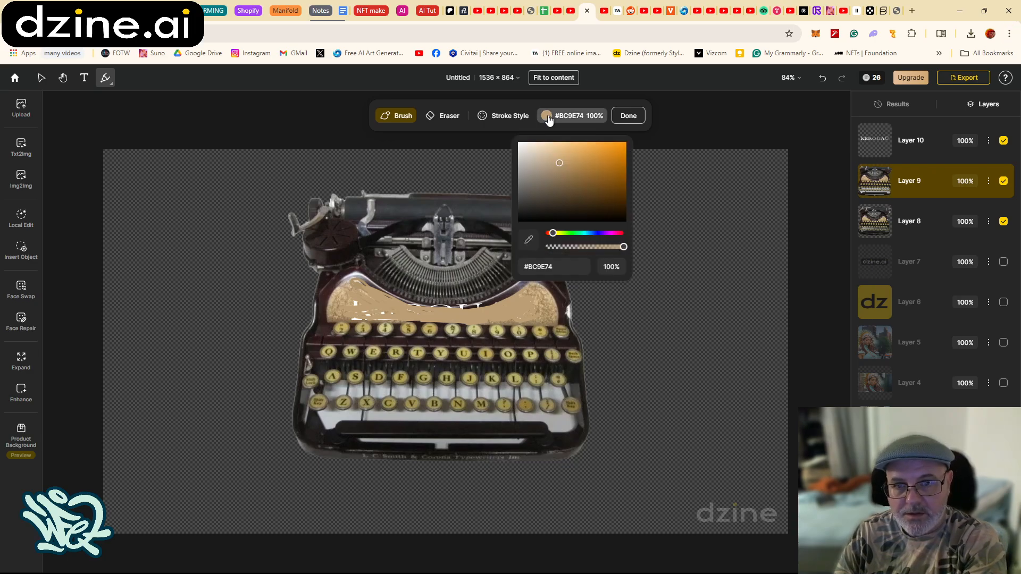
{"action": "left_click", "coordinate": [528, 239]}
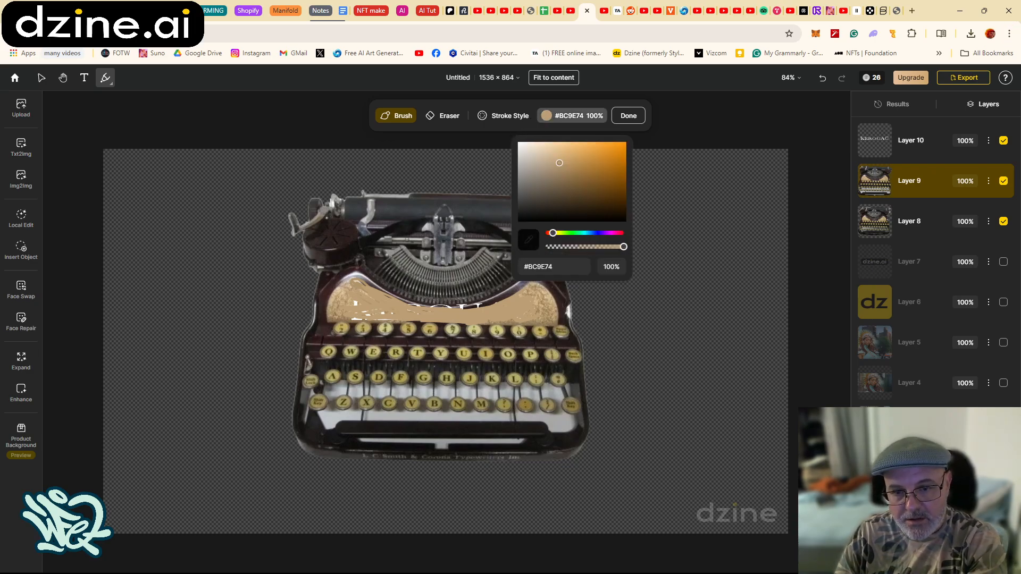
{"action": "left_click", "coordinate": [554, 290]}
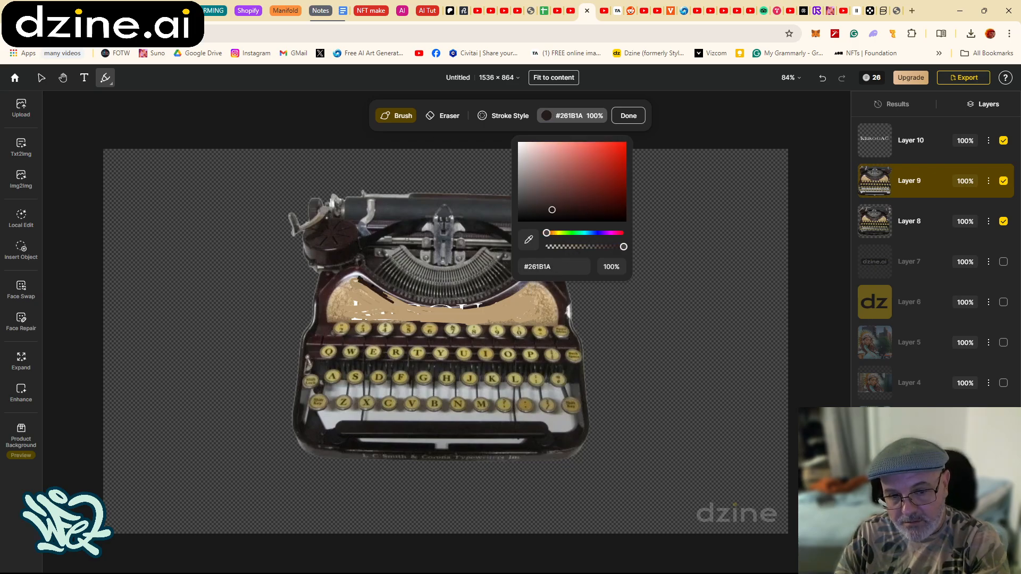
{"action": "left_click_drag", "start_coordinate": [482, 307], "coordinate": [392, 307]}
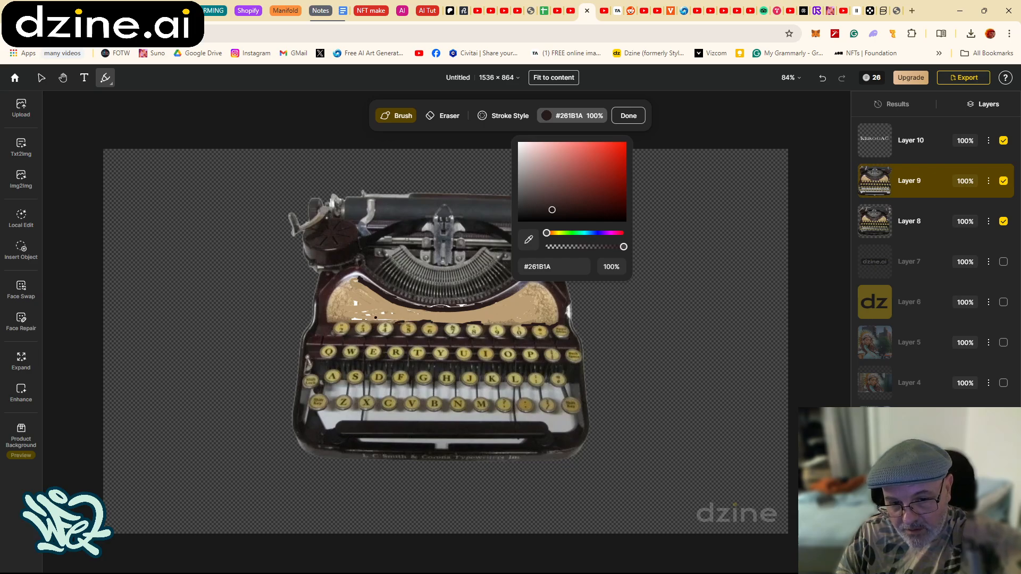
Sample tan #BC9E74 from the front panel, touch up the remaining white specks on it, and finish the drawing
{"action": "left_click", "coordinate": [527, 240]}
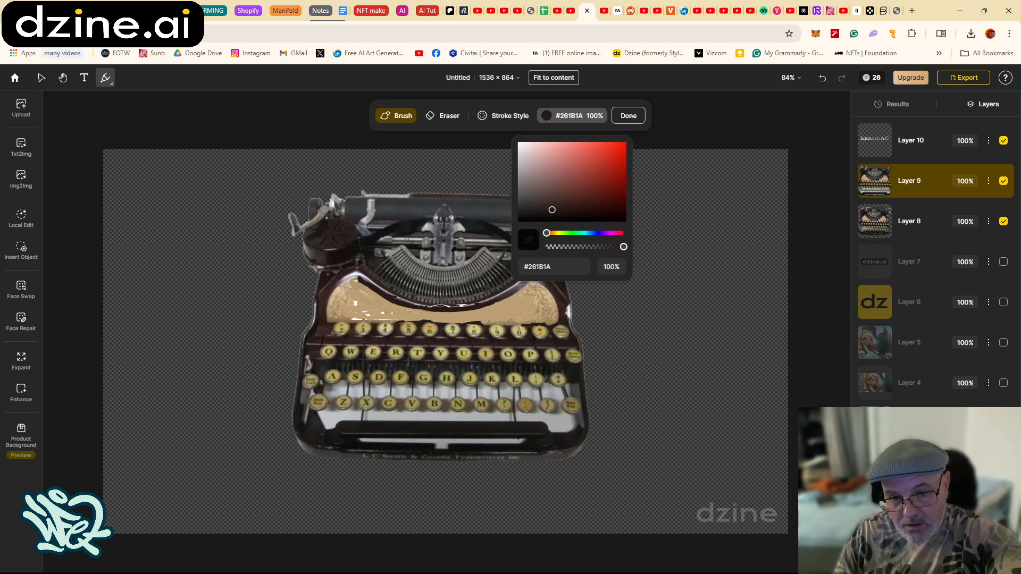
{"action": "left_click", "coordinate": [386, 306]}
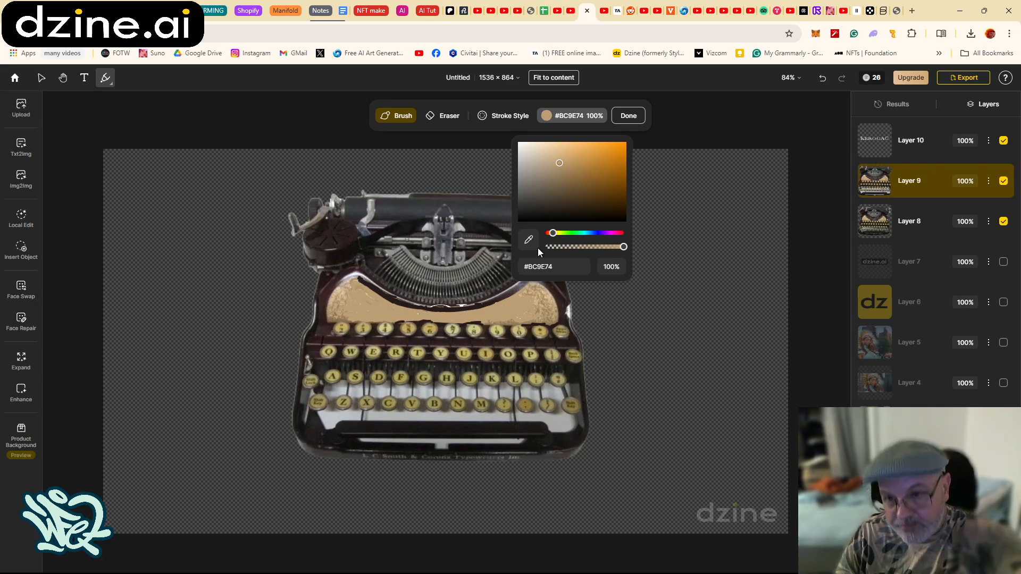
{"action": "left_click", "coordinate": [789, 86]}
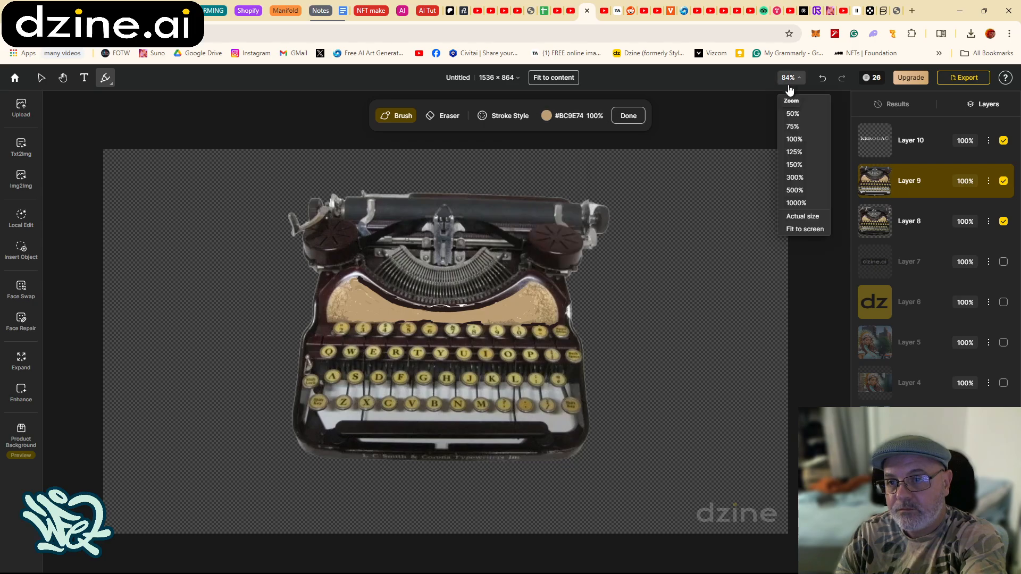
{"action": "left_click", "coordinate": [795, 190]}
{"action": "left_click", "coordinate": [787, 80]}
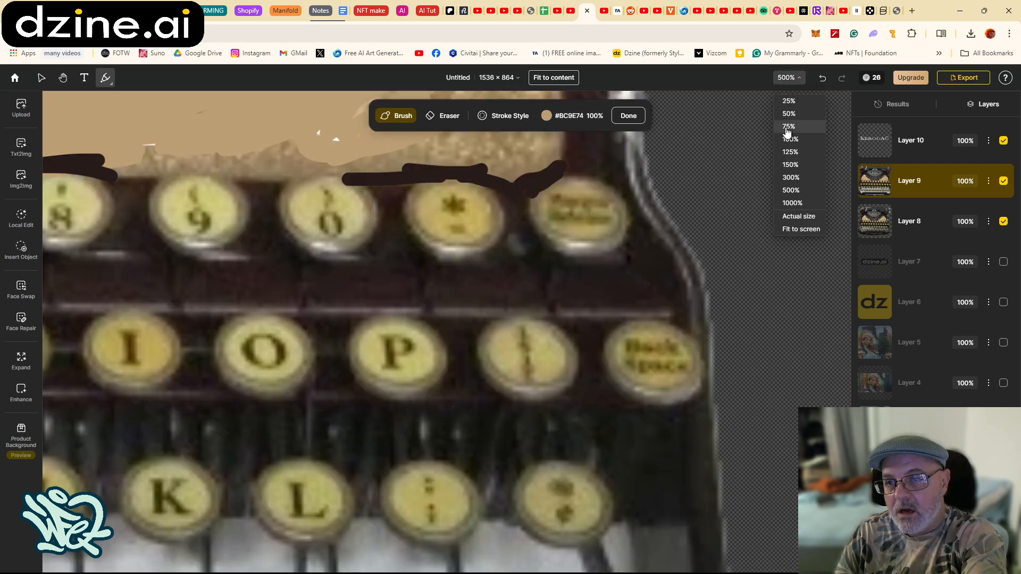
{"action": "left_click", "coordinate": [789, 139]}
{"action": "left_click", "coordinate": [787, 78]}
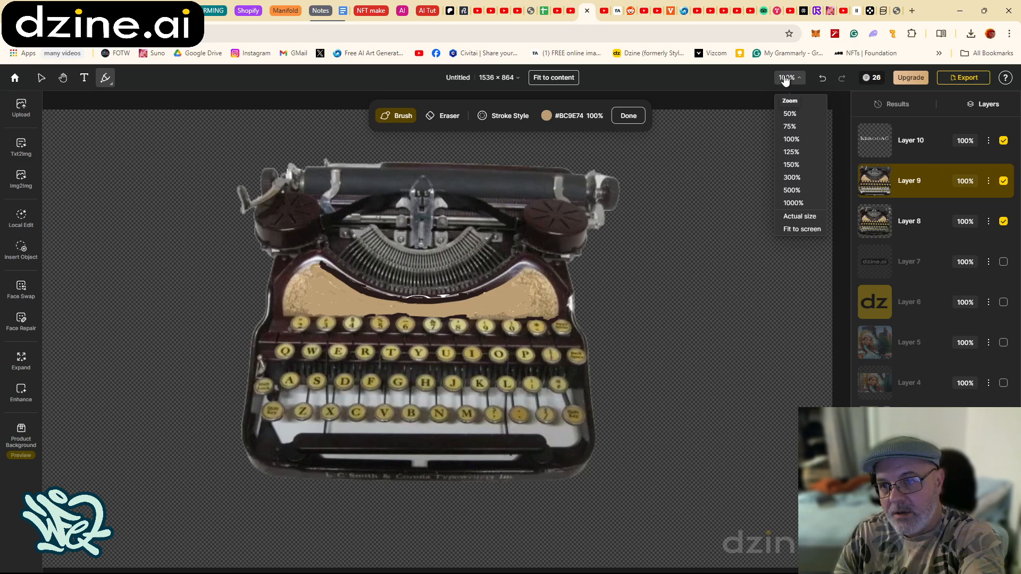
{"action": "left_click", "coordinate": [789, 157]}
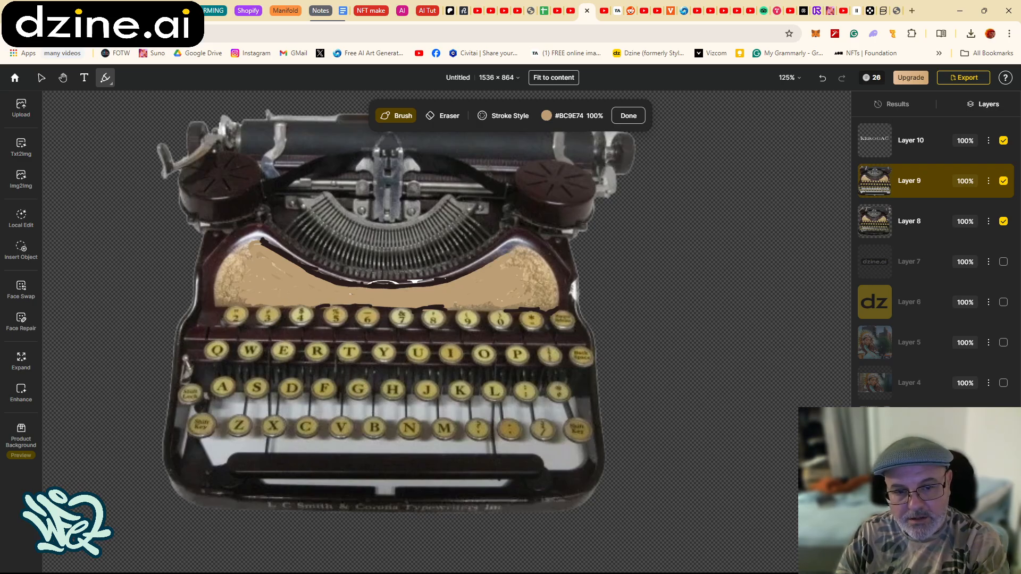
{"action": "left_click", "coordinate": [628, 115]}
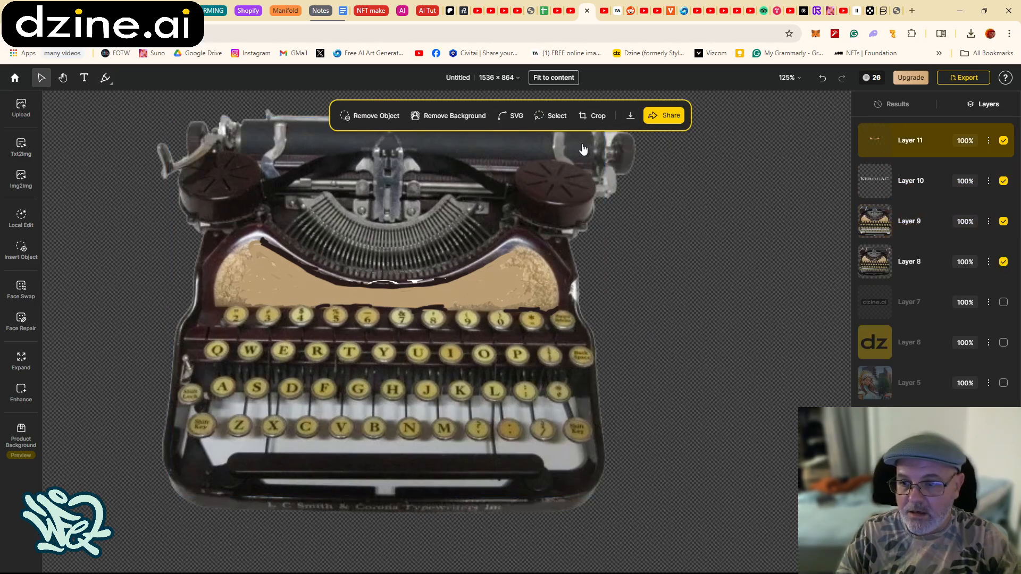
Move Layer 11 below Layer 10 and shrink the KEROUAC title, centring it on the typewriter's tan front panel
{"action": "left_click_drag", "start_coordinate": [919, 144], "coordinate": [911, 218]}
{"action": "left_click", "coordinate": [907, 144]}
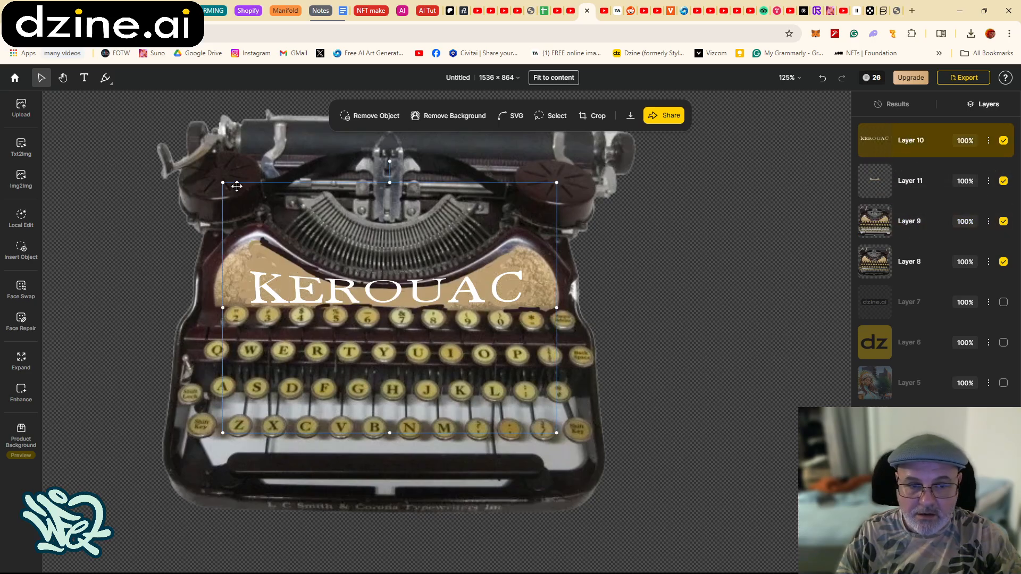
{"action": "left_click_drag", "start_coordinate": [222, 183], "coordinate": [298, 239]}
{"action": "left_click_drag", "start_coordinate": [376, 328], "coordinate": [342, 299]}
{"action": "left_click", "coordinate": [160, 241]}
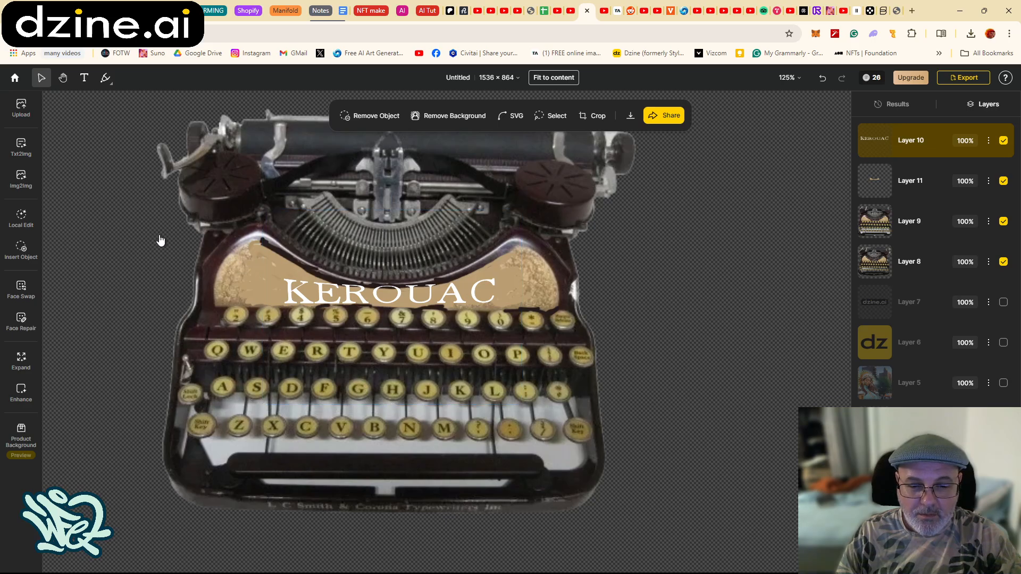
{"action": "left_click_drag", "start_coordinate": [130, 216], "coordinate": [159, 229]}
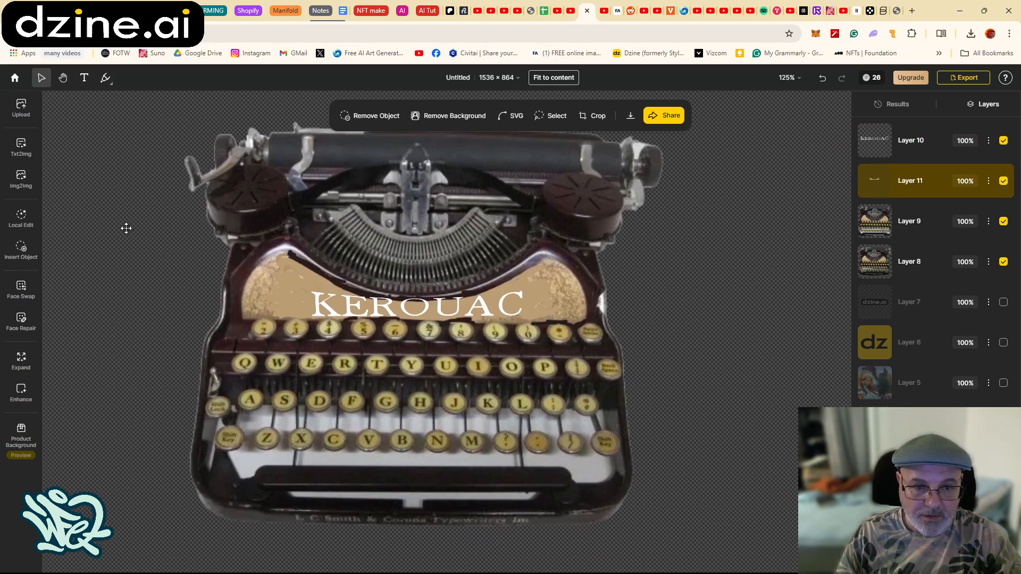
Start an Image-to-Image generation and replace its prompt with "CLASSIC TYPE WRITTER, OLD FASHION."
{"action": "left_click", "coordinate": [21, 186]}
{"action": "left_click_drag", "start_coordinate": [71, 153], "coordinate": [42, 148]}
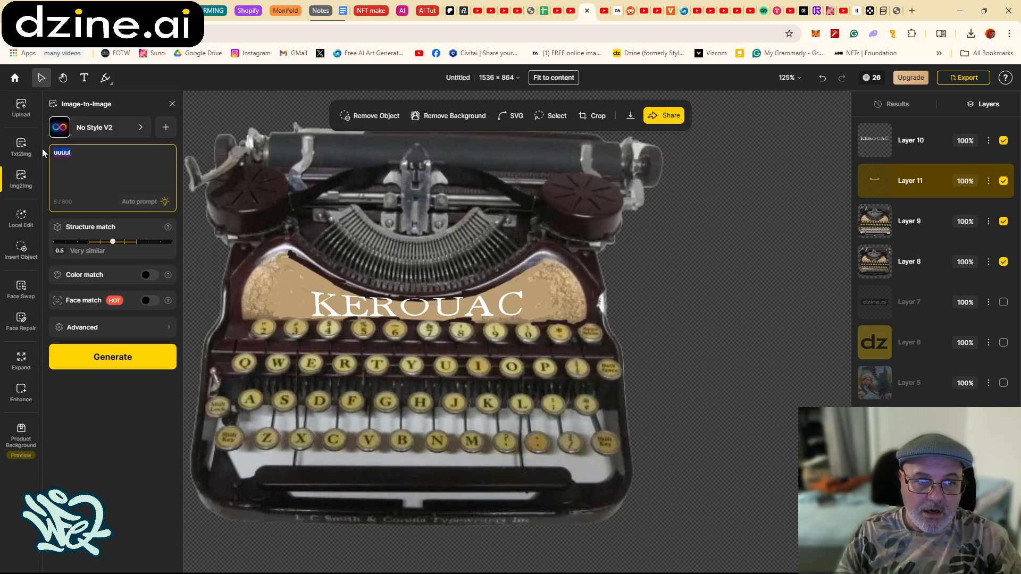
{"action": "key", "text": "BackSpace"}
{"action": "type", "text": "CLASSI"}
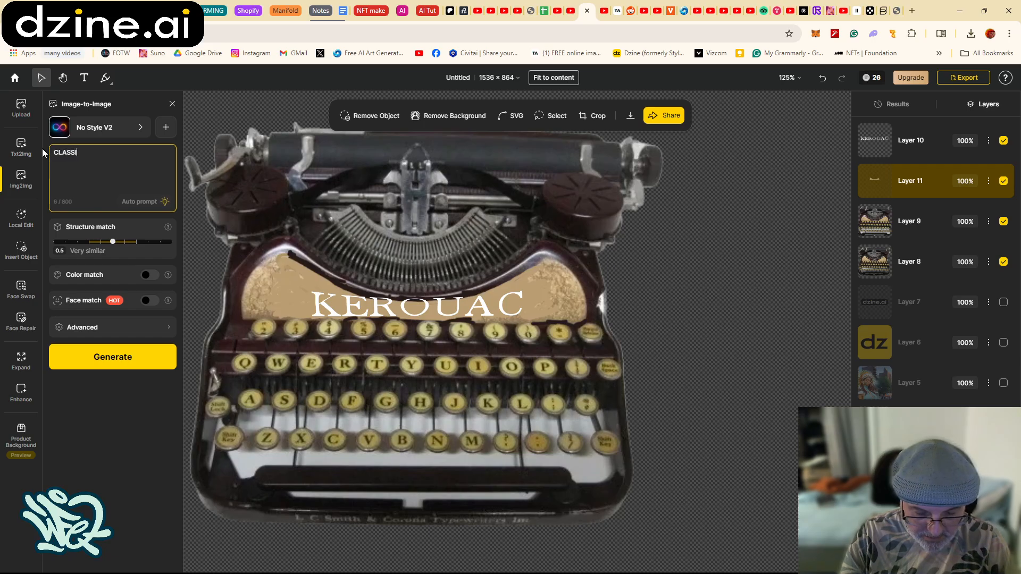
{"action": "type", "text": "C TYPE WR"}
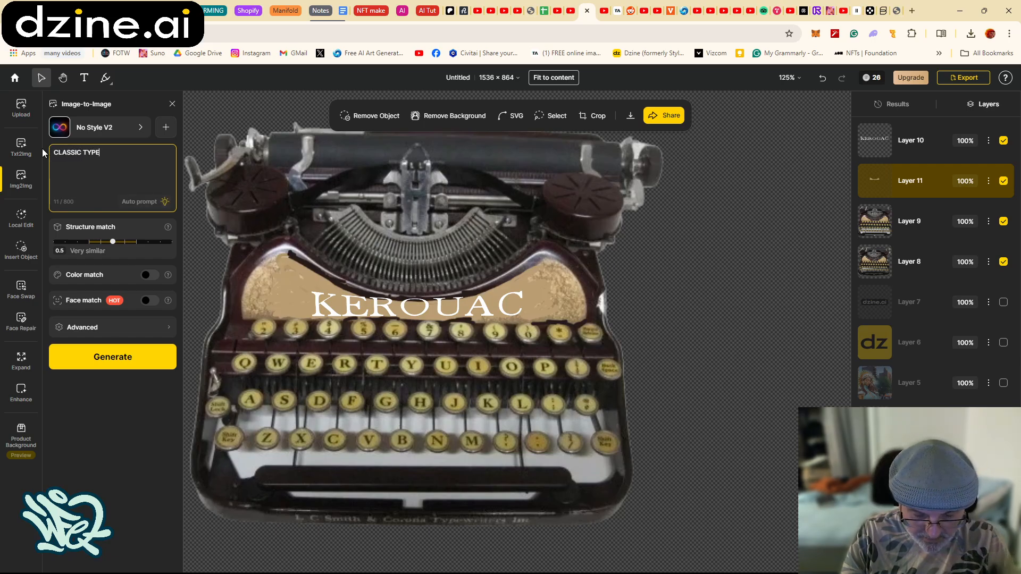
{"action": "type", "text": "ER, OLD F"}
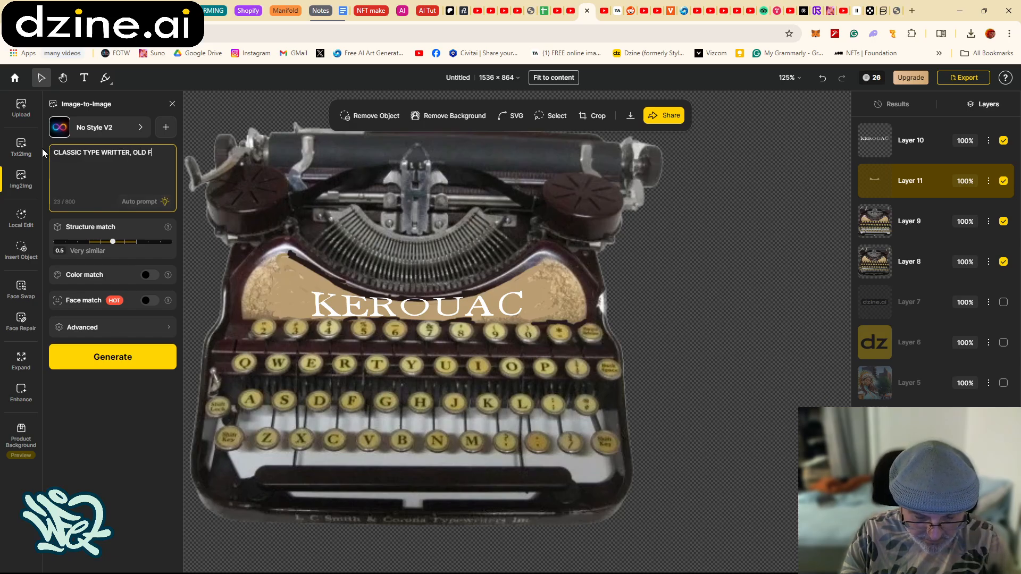
{"action": "type", "text": "ASHION."}
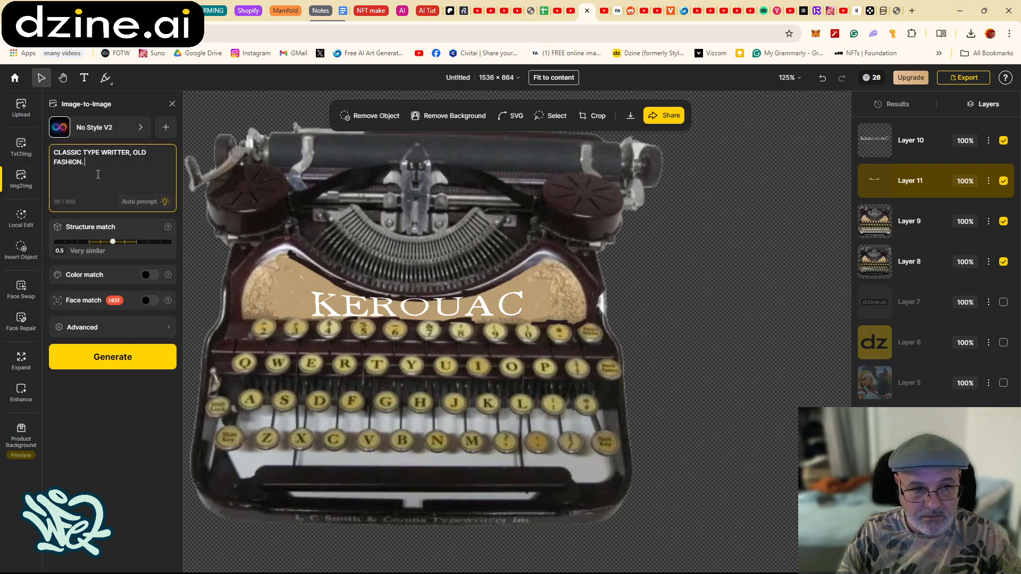
{"action": "triple_click", "coordinate": [78, 159]}
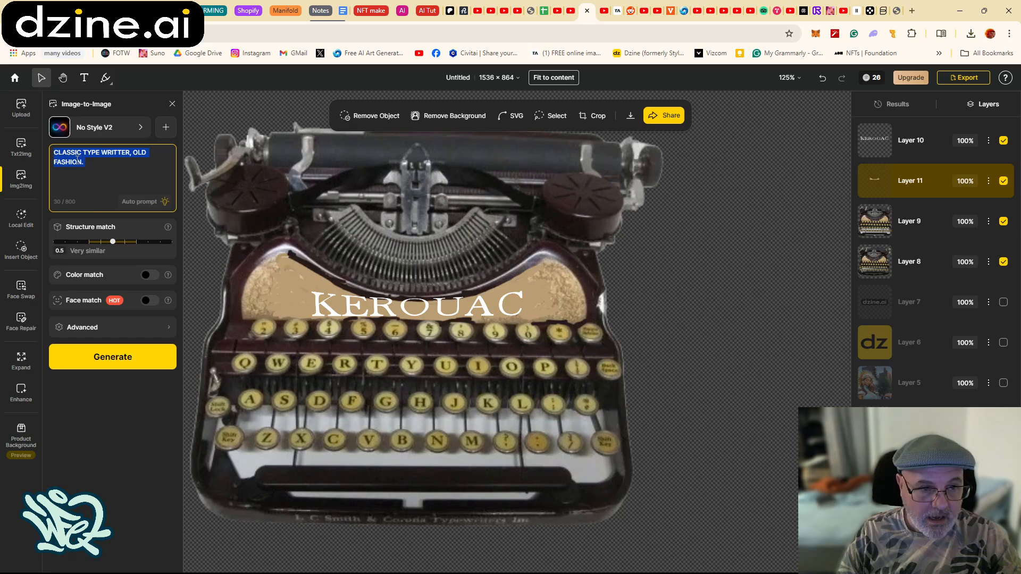
{"action": "left_click", "coordinate": [99, 167]}
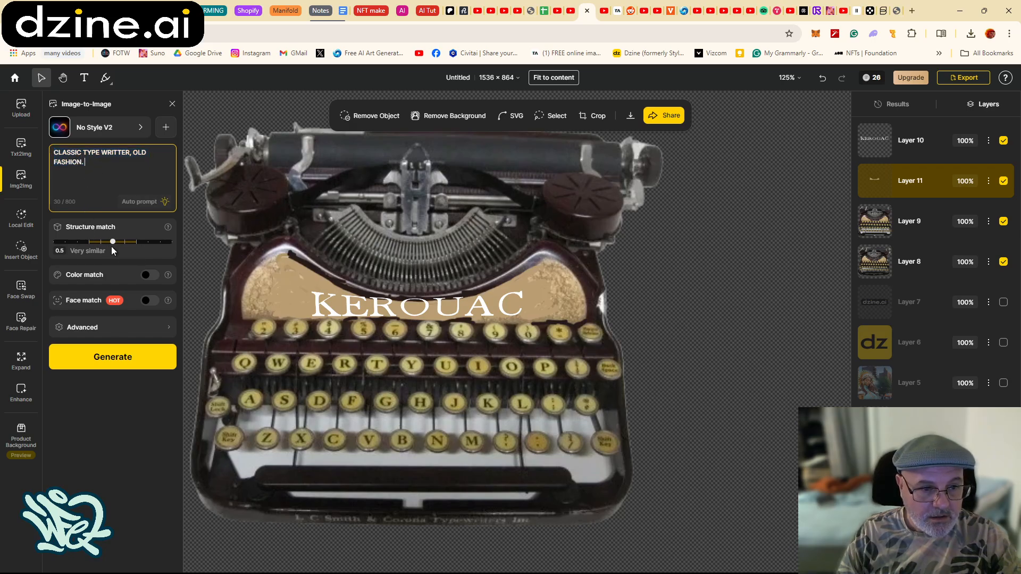
Set Structure match to 0.8, turn on Color match, and generate the typewriter images
{"action": "left_click_drag", "start_coordinate": [112, 241], "coordinate": [156, 247]}
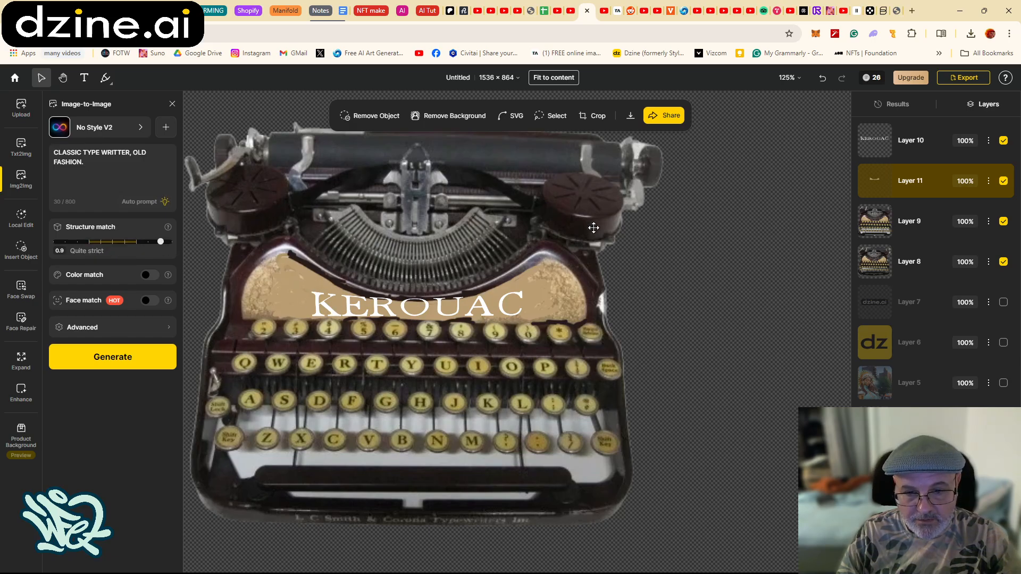
{"action": "left_click_drag", "start_coordinate": [337, 258], "coordinate": [376, 267]}
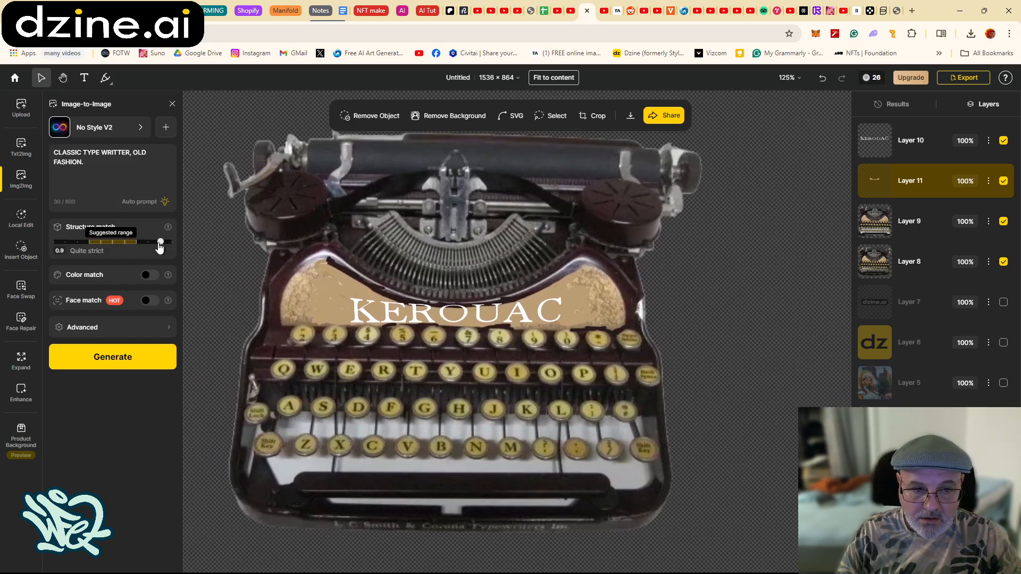
{"action": "left_click_drag", "start_coordinate": [160, 241], "coordinate": [148, 242]}
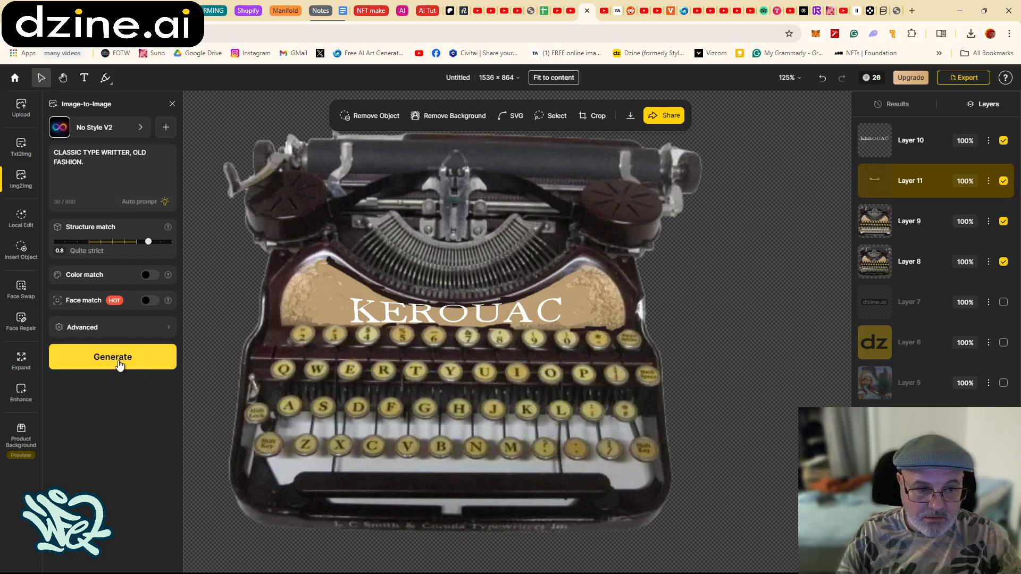
{"action": "left_click", "coordinate": [155, 276]}
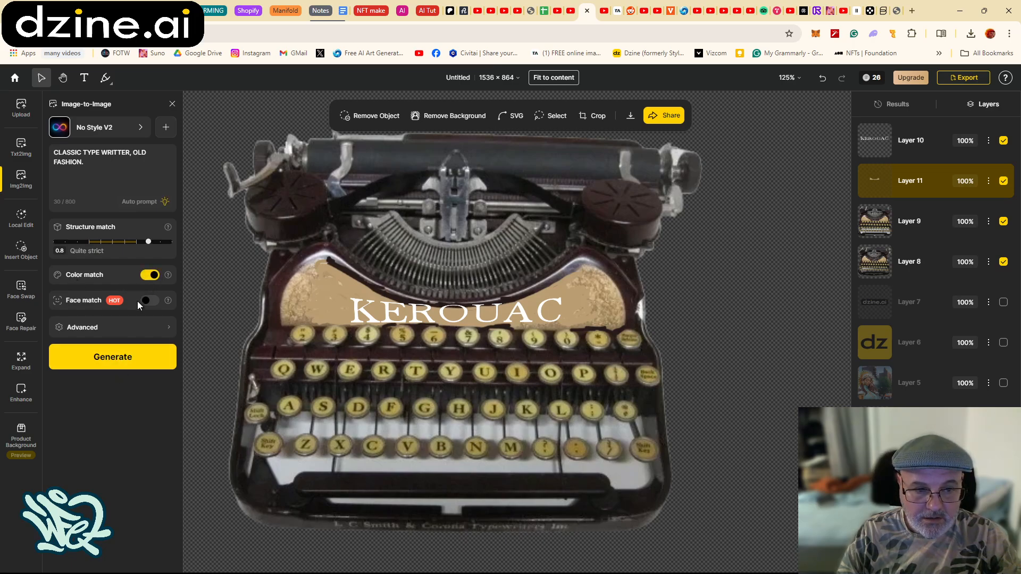
{"action": "left_click", "coordinate": [113, 358]}
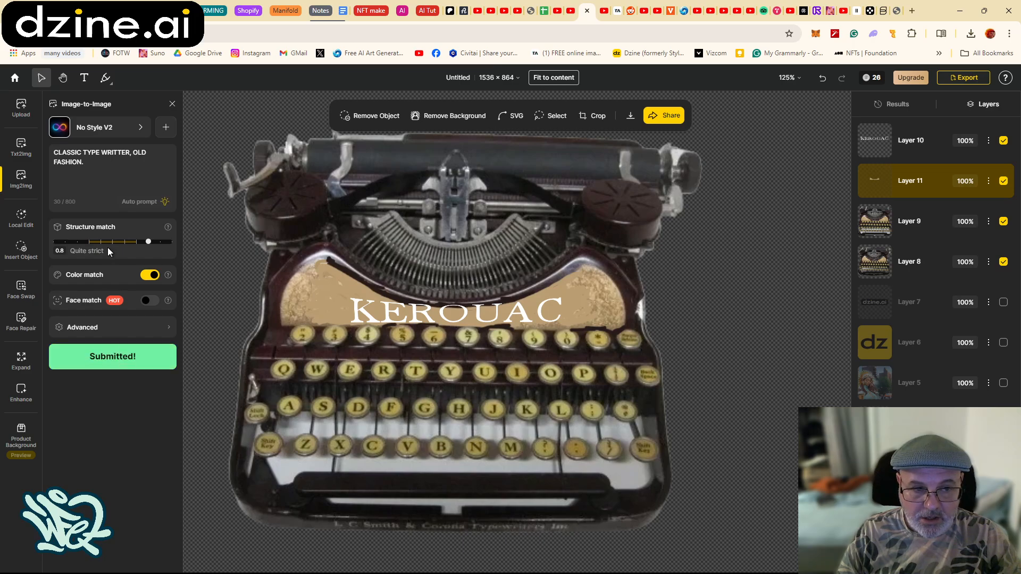
Try weak Structure match settings such as 0.2, dismiss the Skip the Queue offer, and return Structure match to 0.8
{"action": "left_click", "coordinate": [66, 243]}
{"action": "left_click_drag", "start_coordinate": [68, 248], "coordinate": [75, 248]}
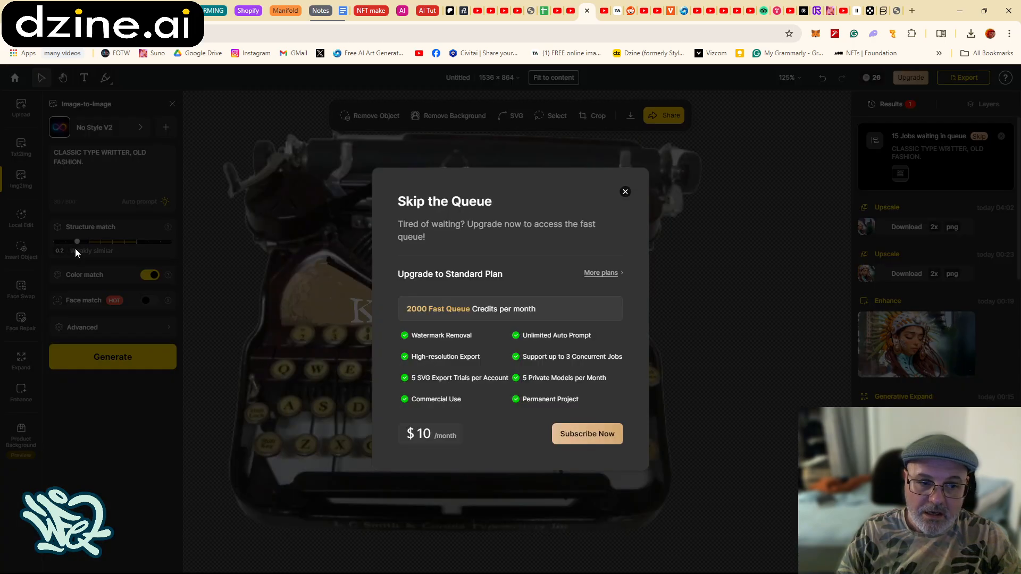
{"action": "left_click", "coordinate": [625, 193]}
{"action": "mouse_move", "coordinate": [77, 242]}
{"action": "left_mouse_down"}
{"action": "mouse_move", "coordinate": [118, 242]}
{"action": "mouse_move", "coordinate": [66, 237]}
{"action": "left_mouse_up"}
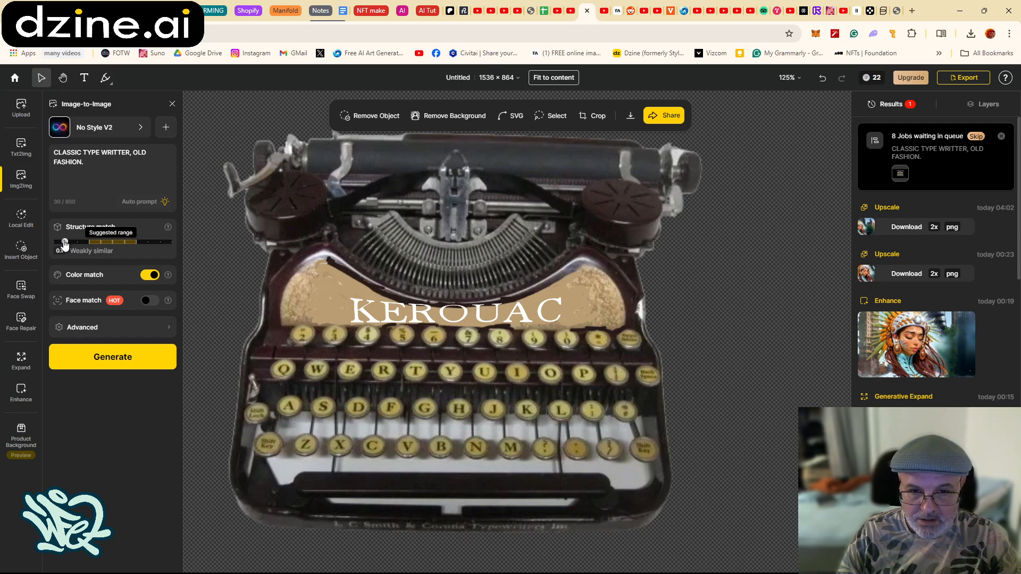
{"action": "left_click_drag", "start_coordinate": [65, 244], "coordinate": [148, 242]}
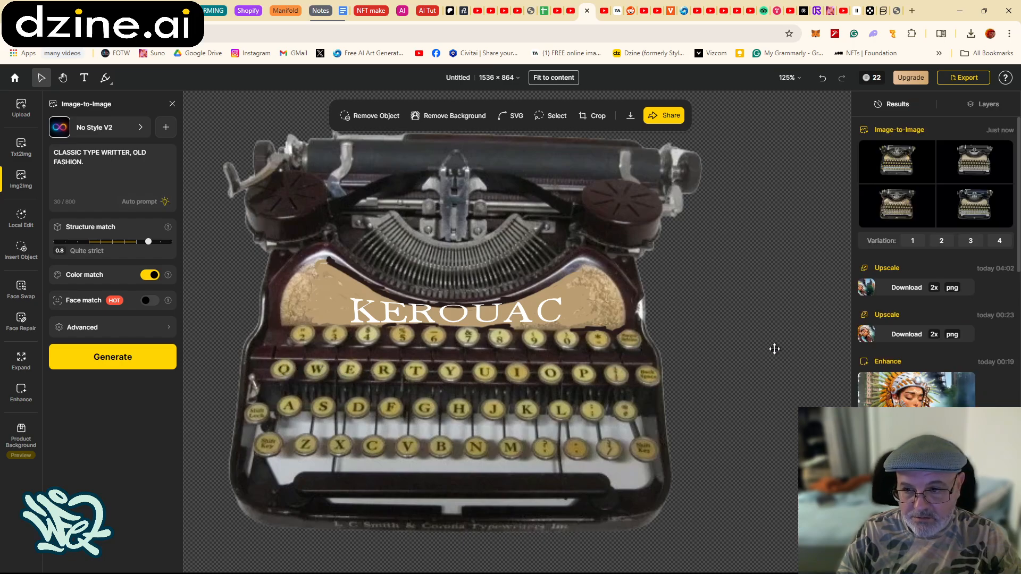
Preview the generated typewriter variations and compare their front-panel lettering
{"action": "mouse_move", "coordinate": [894, 156]}
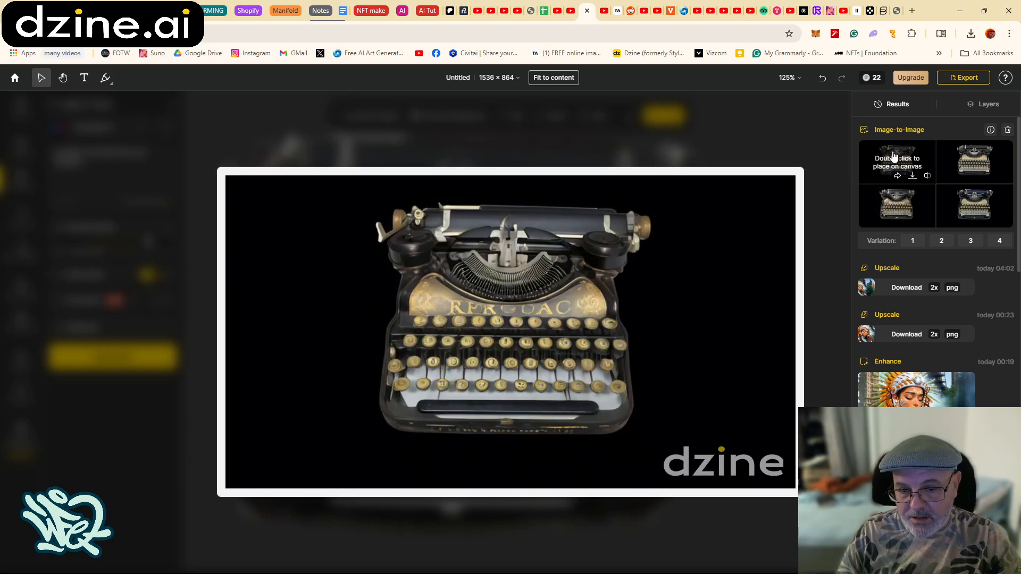
{"action": "mouse_move", "coordinate": [896, 197]}
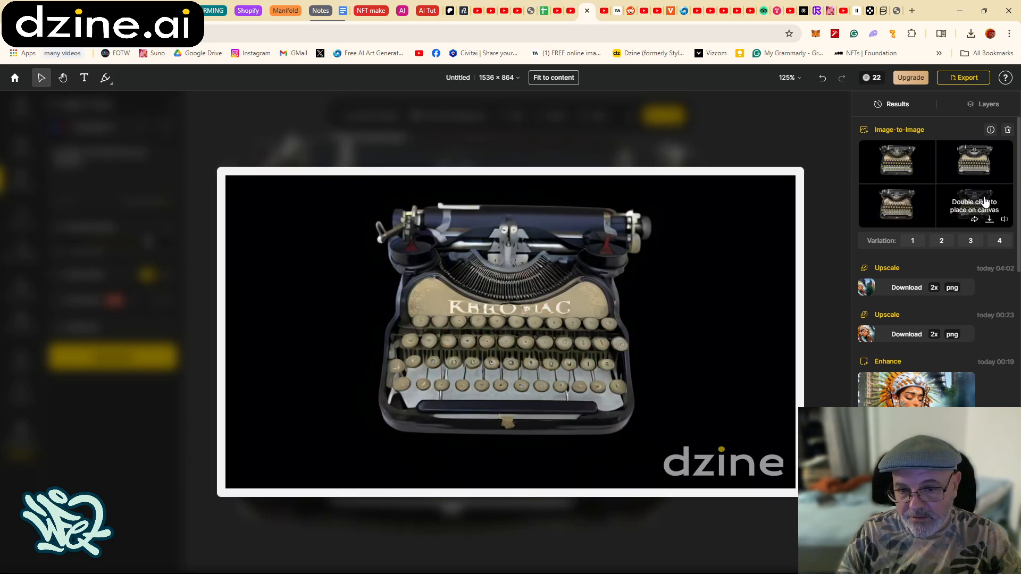
{"action": "mouse_move", "coordinate": [981, 171]}
{"action": "mouse_move", "coordinate": [908, 173]}
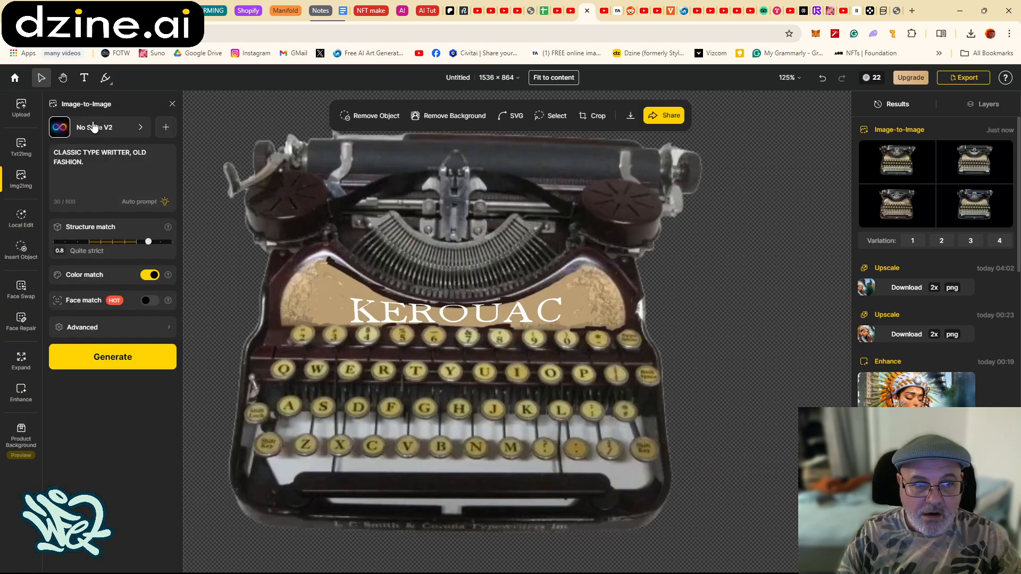
Switch the Image-to-Image style to Realistic, set Structure match to 0.9, and generate a new set of images
{"action": "left_click", "coordinate": [85, 133]}
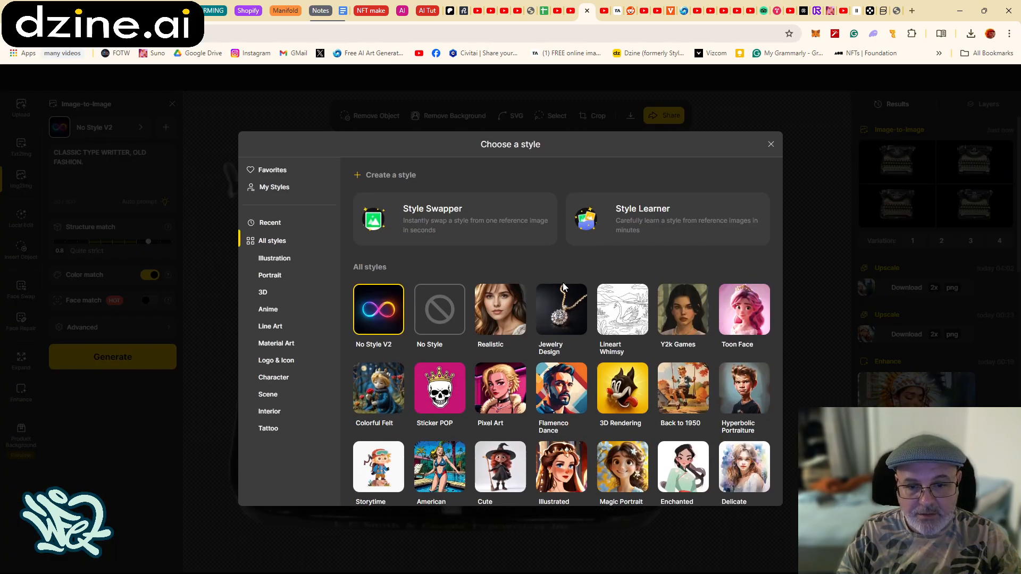
{"action": "left_click", "coordinate": [487, 310]}
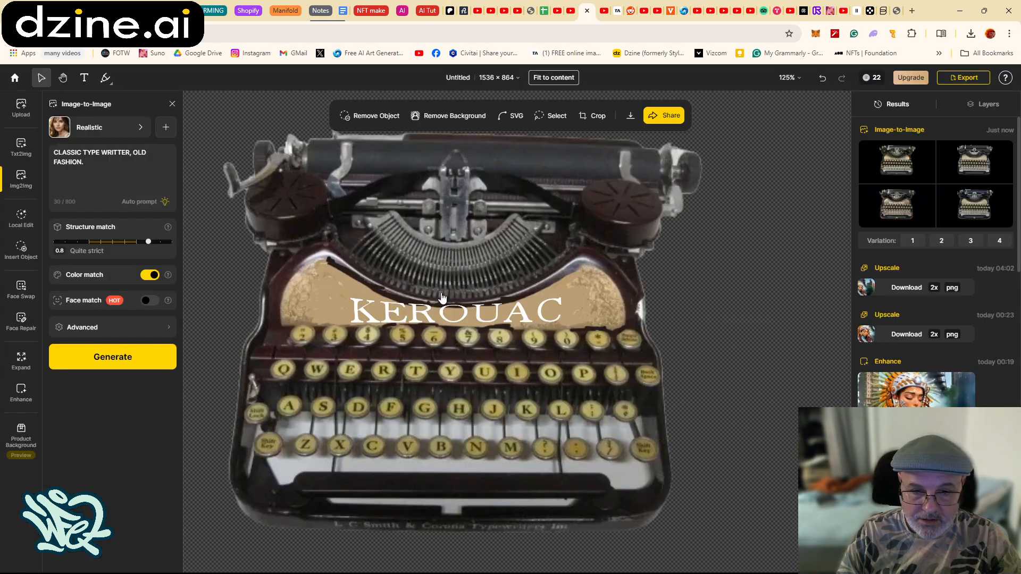
{"action": "left_click_drag", "start_coordinate": [149, 243], "coordinate": [158, 244]}
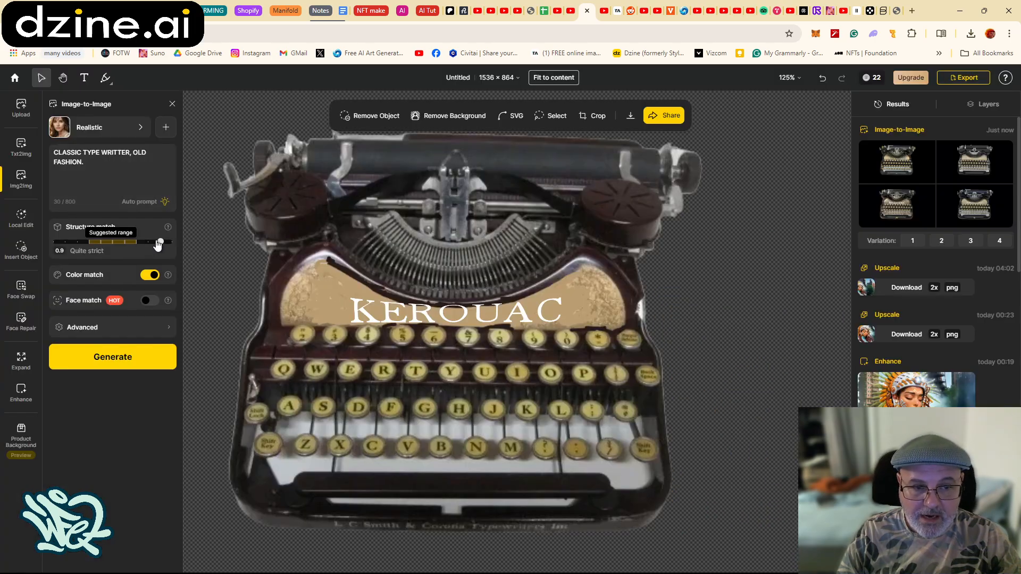
{"action": "left_click", "coordinate": [111, 360]}
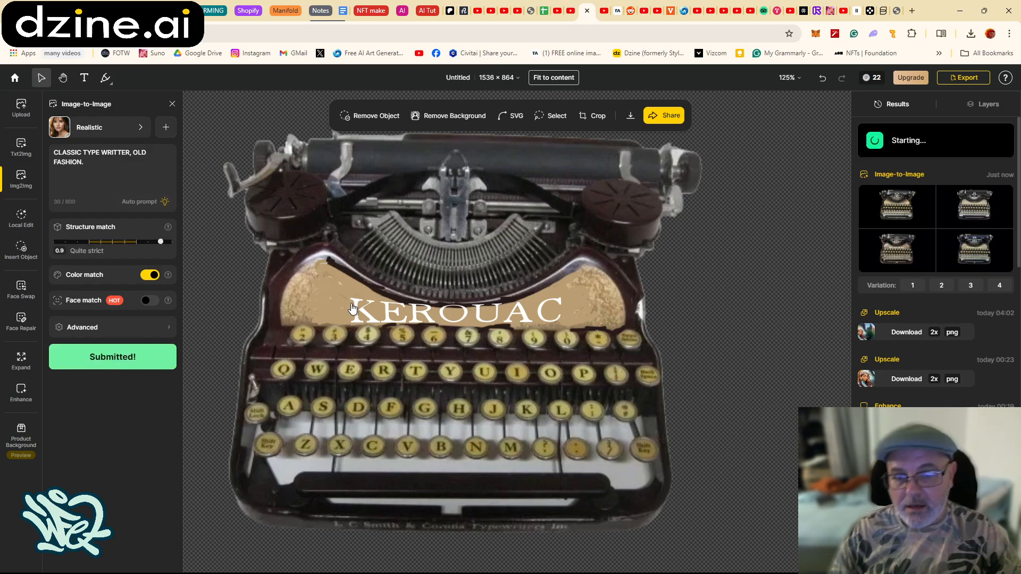
Re-examine the previous Image-to-Image results at large size while the new job is queued
{"action": "mouse_move", "coordinate": [894, 255]}
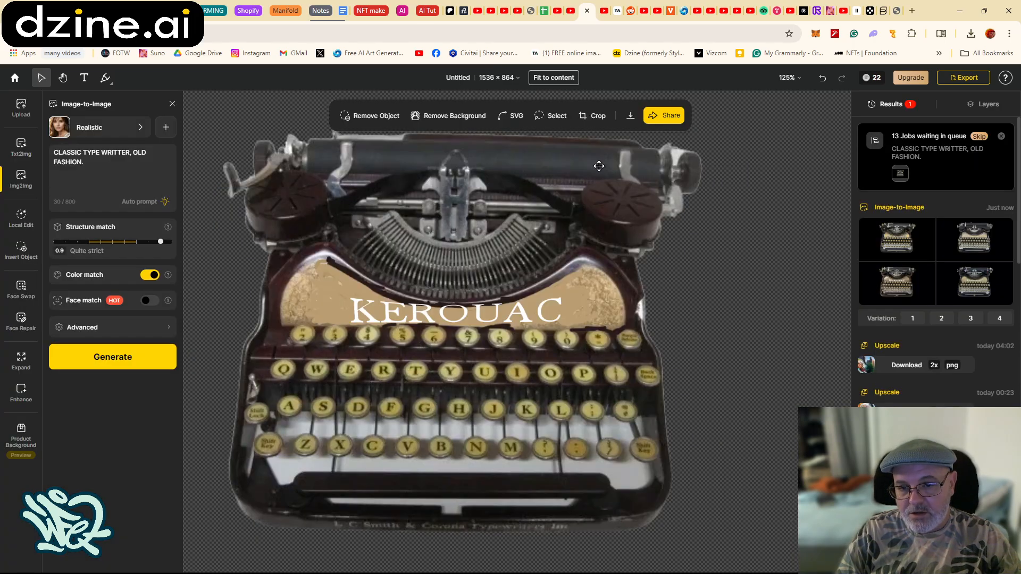
{"action": "mouse_move", "coordinate": [896, 282]}
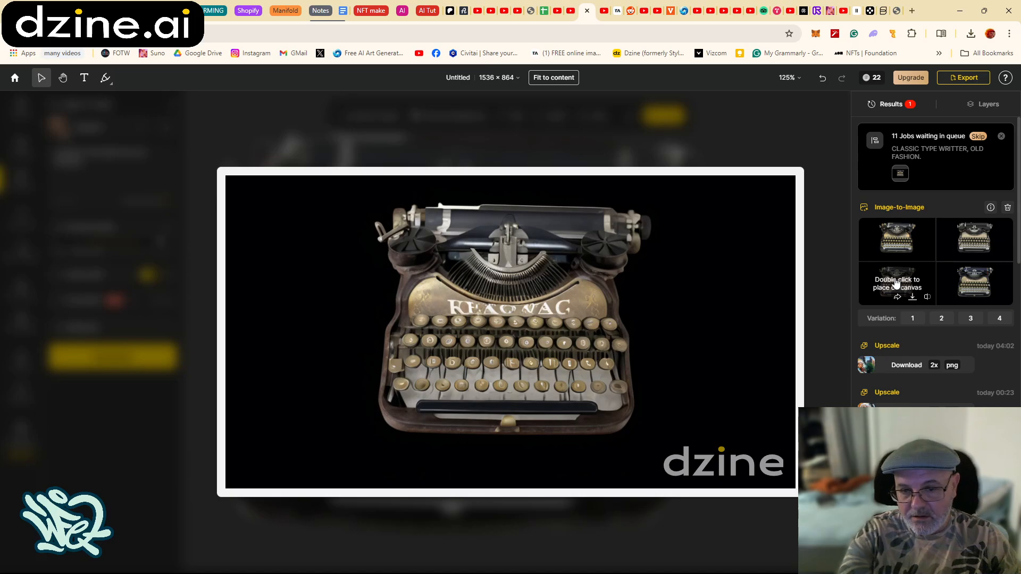
{"action": "mouse_move", "coordinate": [958, 264]}
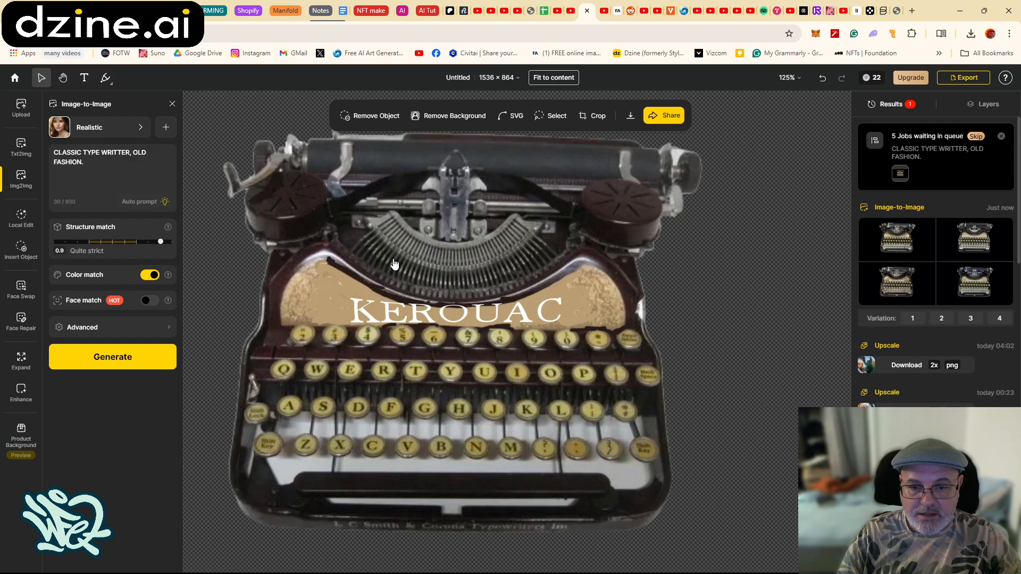
Try to generate another set with Structure match lowered to 0.2, and dismiss the job-limit upgrade offer
{"action": "left_click_drag", "start_coordinate": [154, 237], "coordinate": [77, 241]}
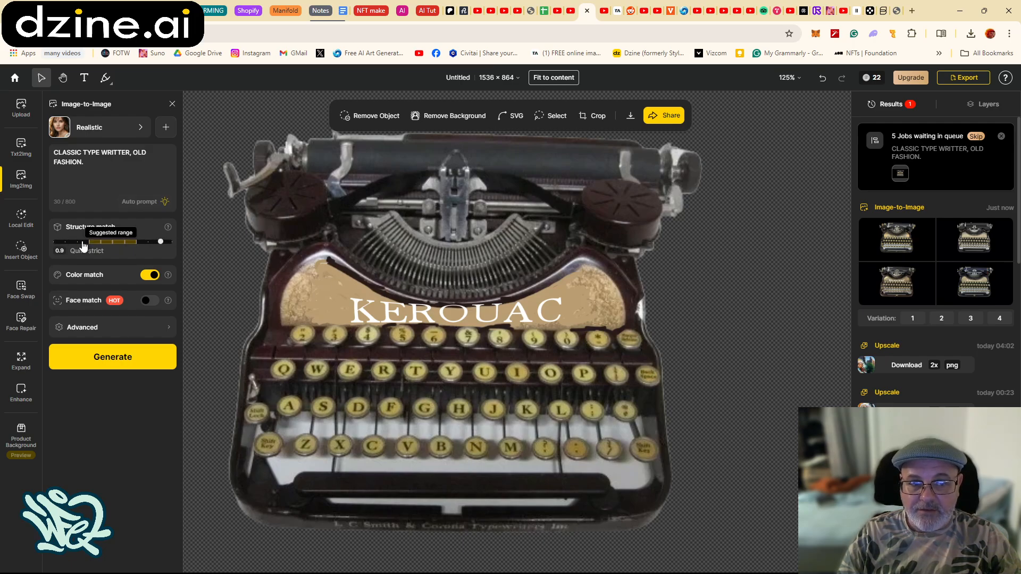
{"action": "left_click", "coordinate": [105, 351]}
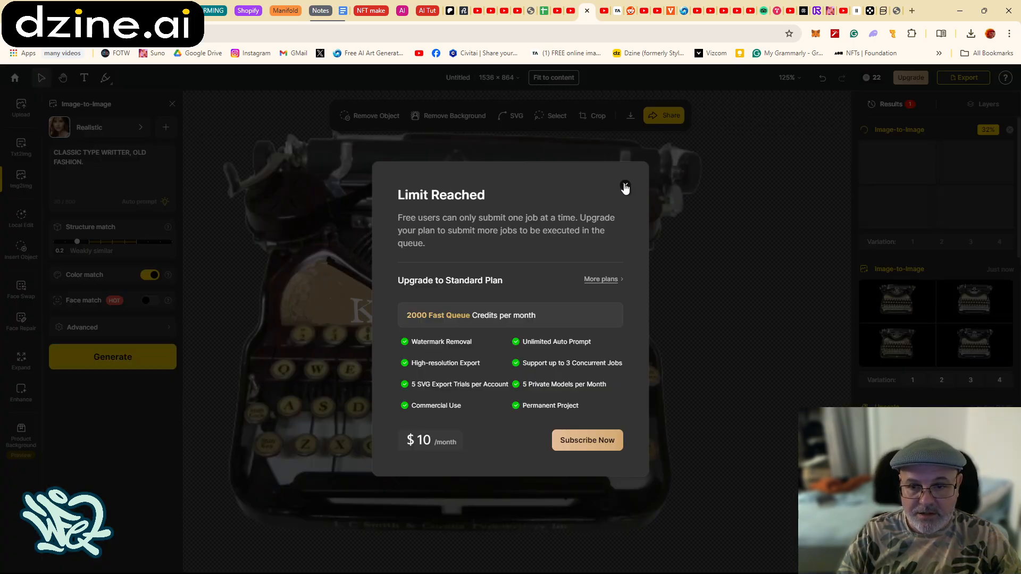
{"action": "left_click", "coordinate": [625, 186]}
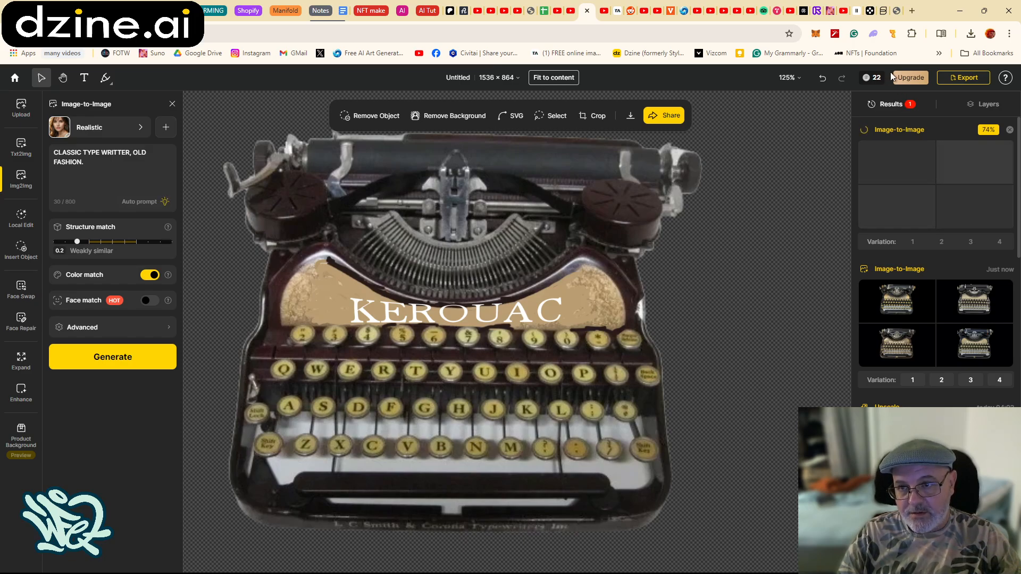
{"action": "mouse_move", "coordinate": [878, 80]}
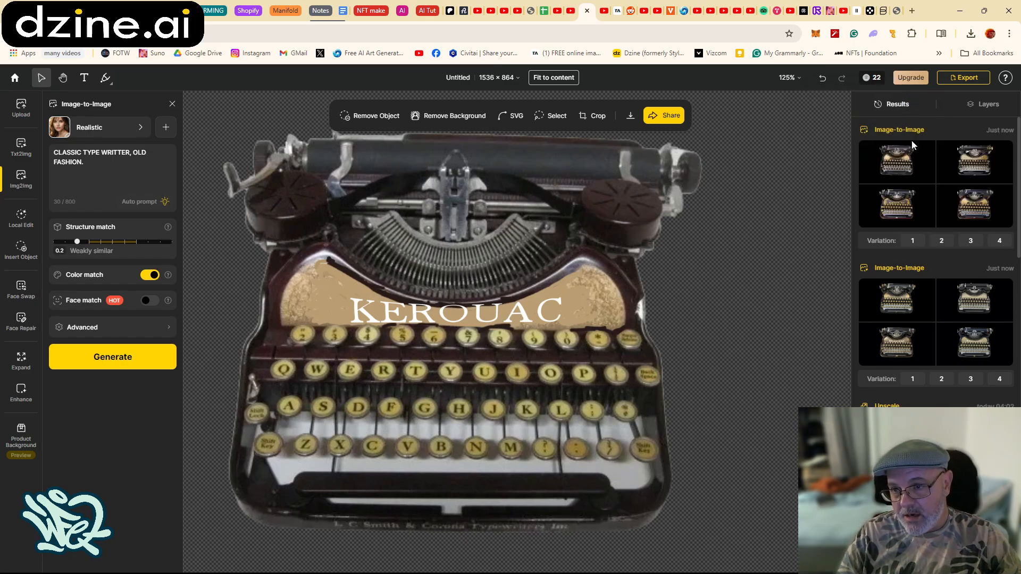
{"action": "mouse_move", "coordinate": [910, 197]}
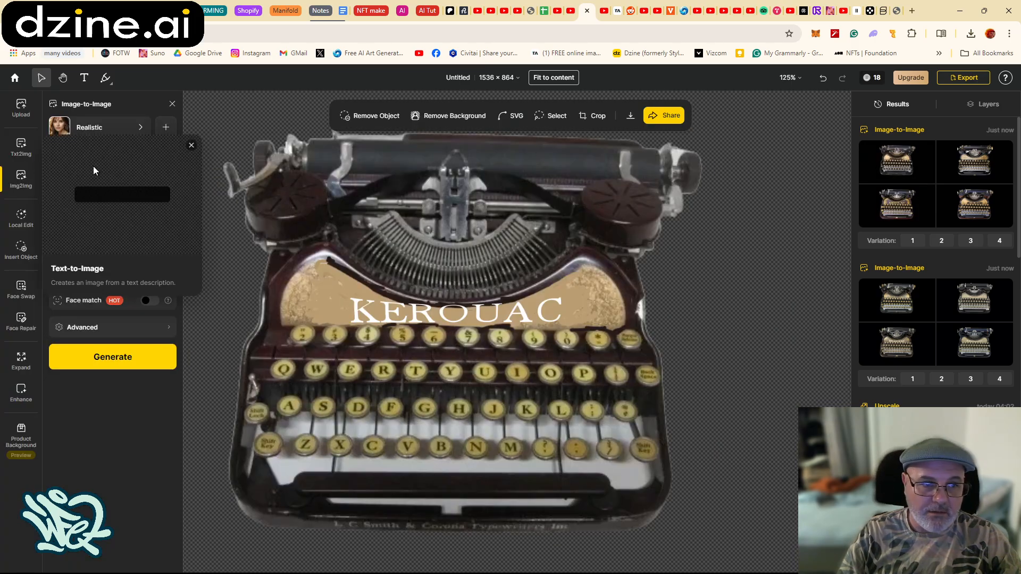
Extend the prompt with "LOGO SAYS THE WORD, KEROUAC", set Structure match to 0.9, and generate a new set
{"action": "left_click", "coordinate": [91, 162]}
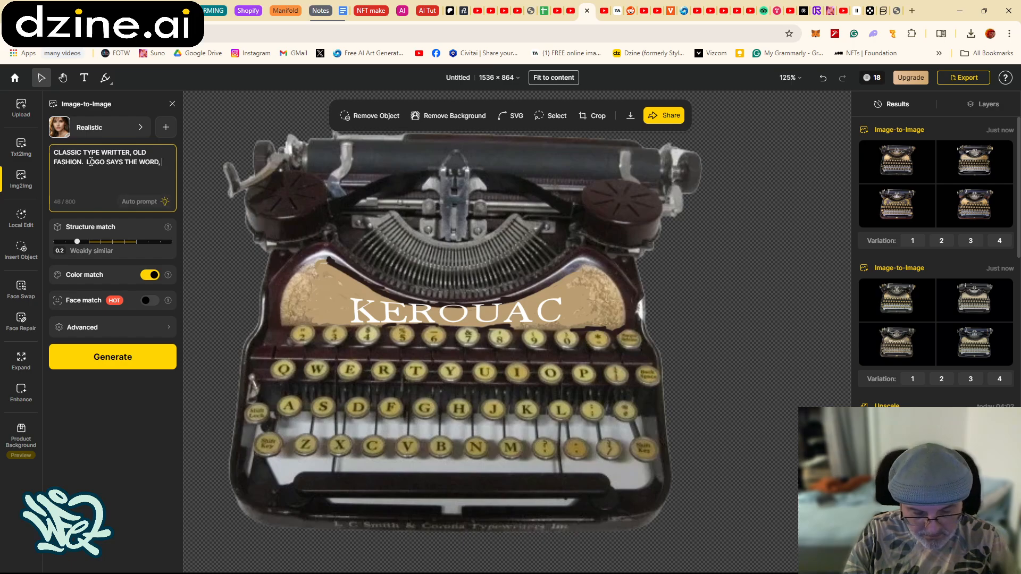
{"action": "key", "text": "Caps_Lock"}
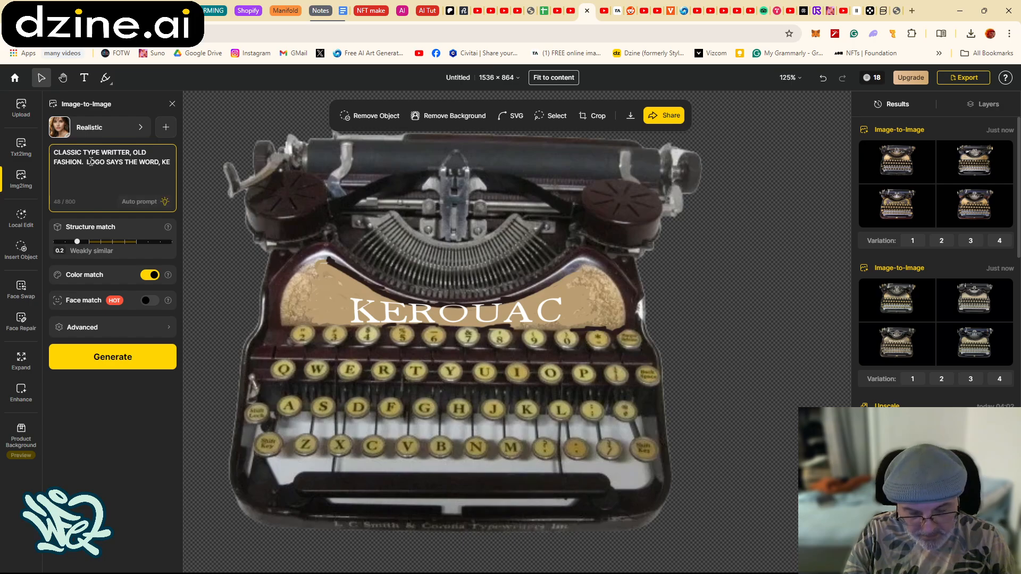
{"action": "type", "text": "ROUAC"}
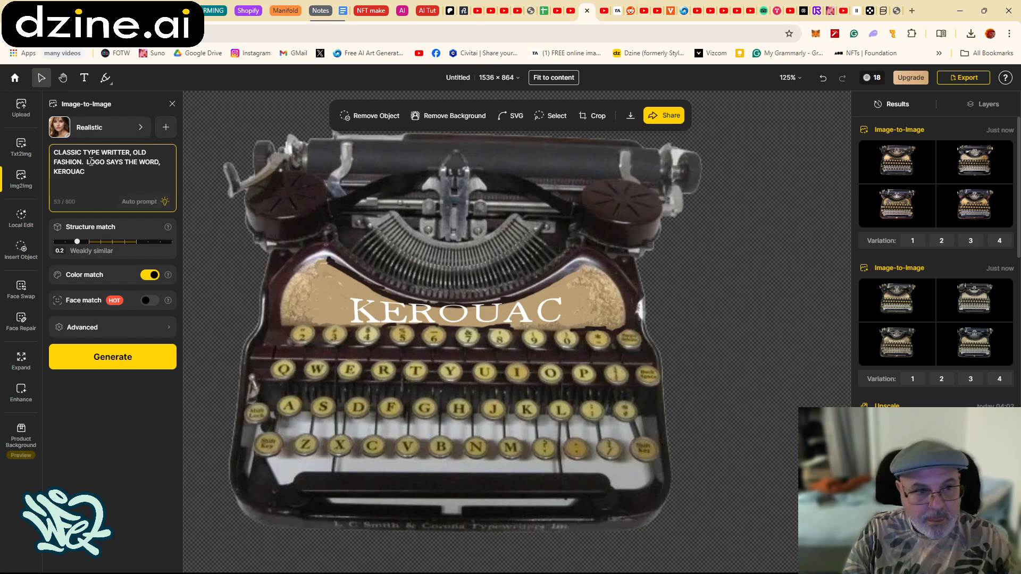
{"action": "left_click", "coordinate": [157, 243]}
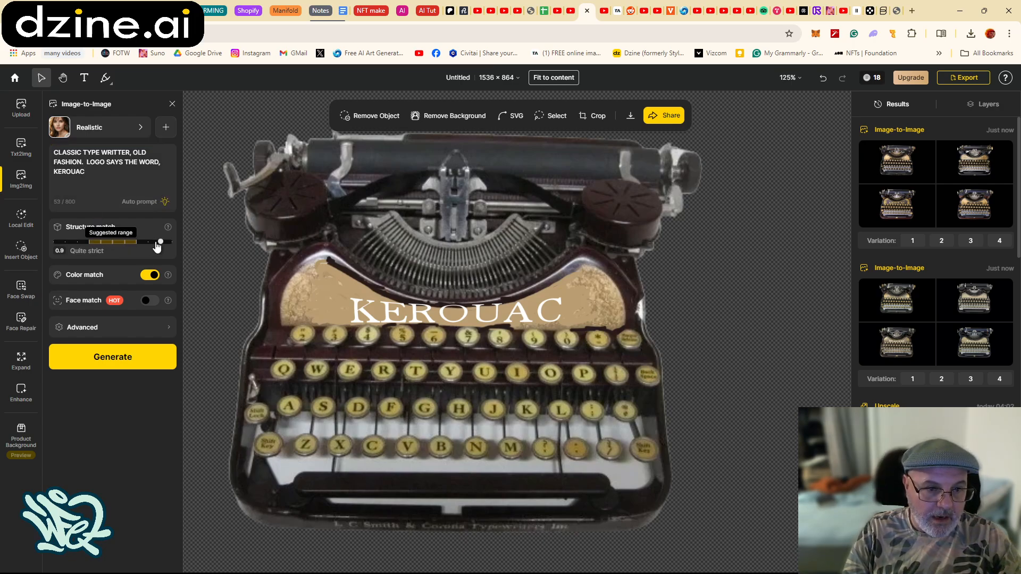
{"action": "left_click", "coordinate": [126, 358]}
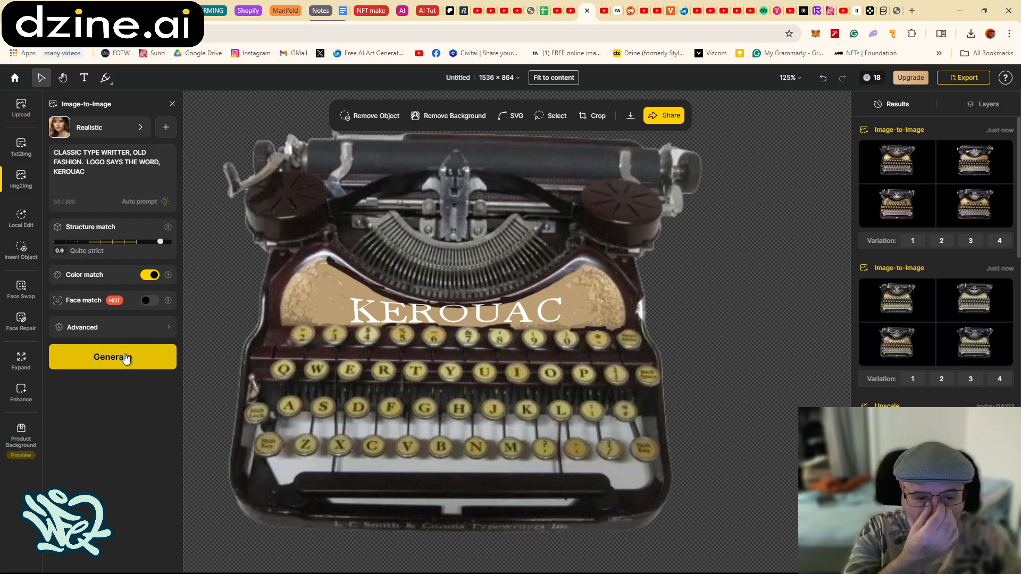
Change the Image-to-Image style to Sleek Simplicity, dismissing the Skip the Queue offer that interrupts the style selection
{"action": "left_click", "coordinate": [98, 133]}
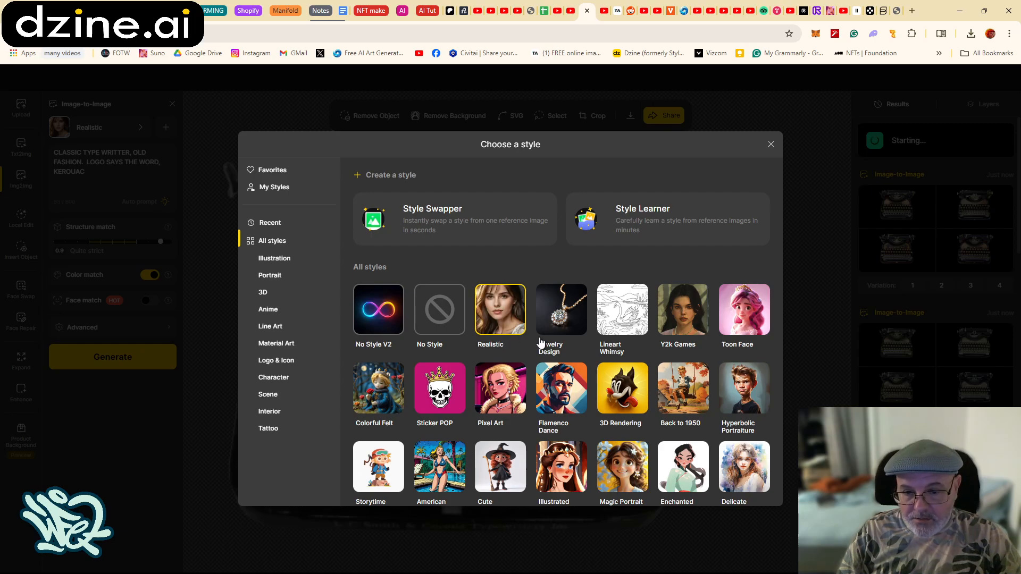
{"action": "scroll", "coordinate": [540, 341], "scroll_direction": "down", "scroll_amount": 1}
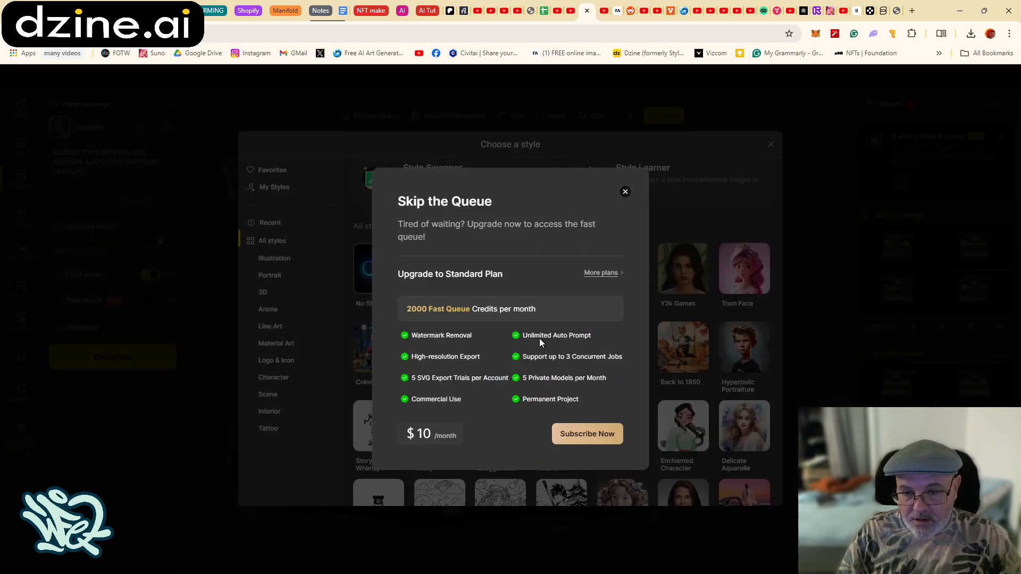
{"action": "left_click", "coordinate": [625, 192]}
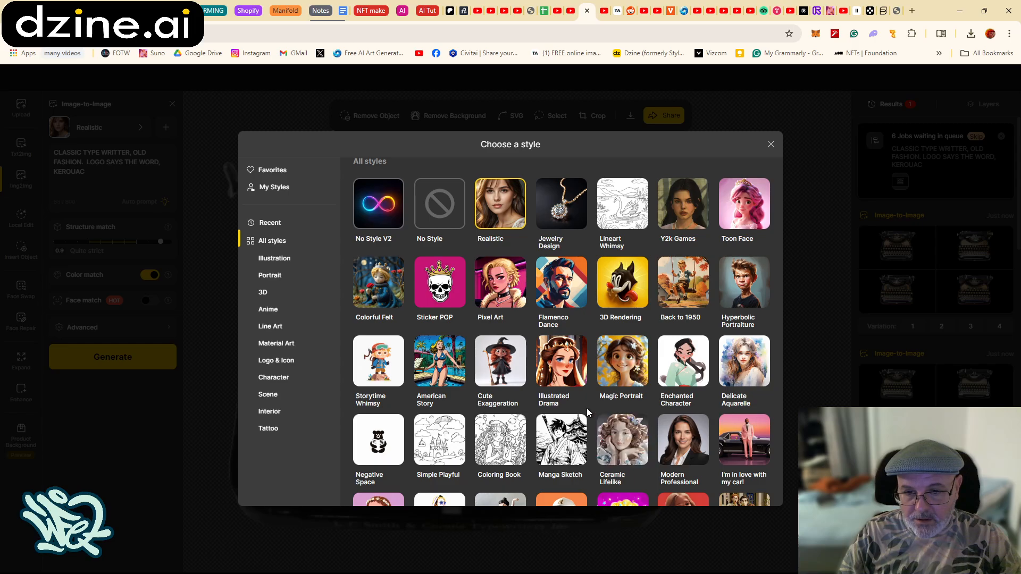
{"action": "scroll", "coordinate": [574, 404], "scroll_direction": "down", "scroll_amount": 1}
{"action": "scroll", "coordinate": [575, 404], "scroll_direction": "down", "scroll_amount": 3}
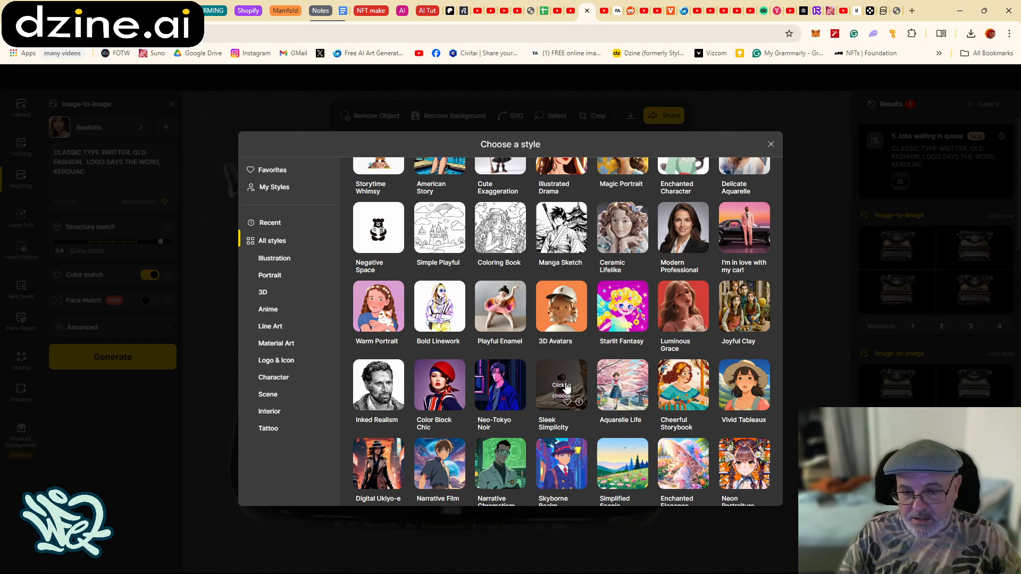
{"action": "left_click", "coordinate": [567, 389]}
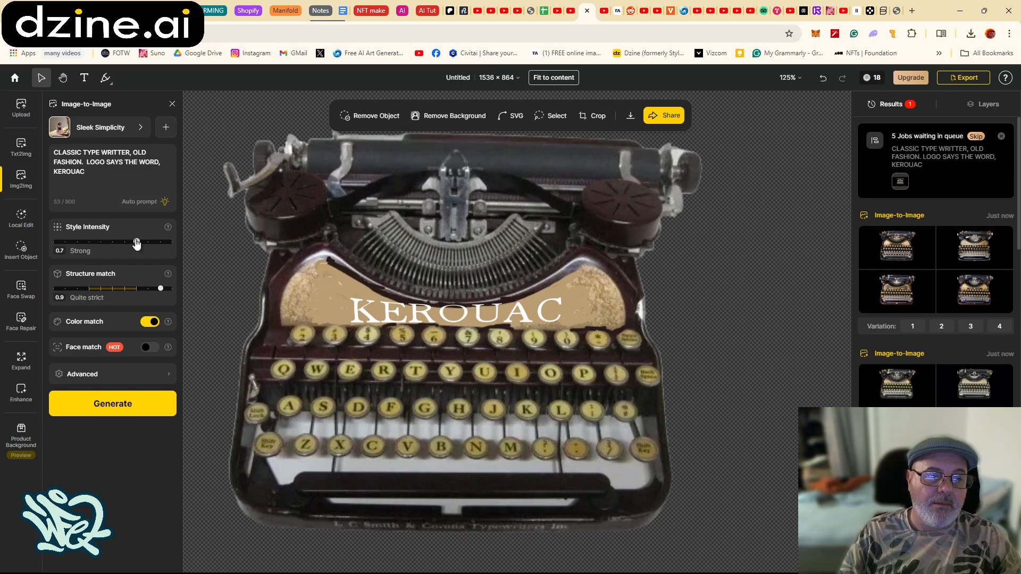
Set Style Intensity to 0.8, try to generate with the Sleek Simplicity style, and dismiss the job-limit offer
{"action": "left_click_drag", "start_coordinate": [137, 242], "coordinate": [152, 246]}
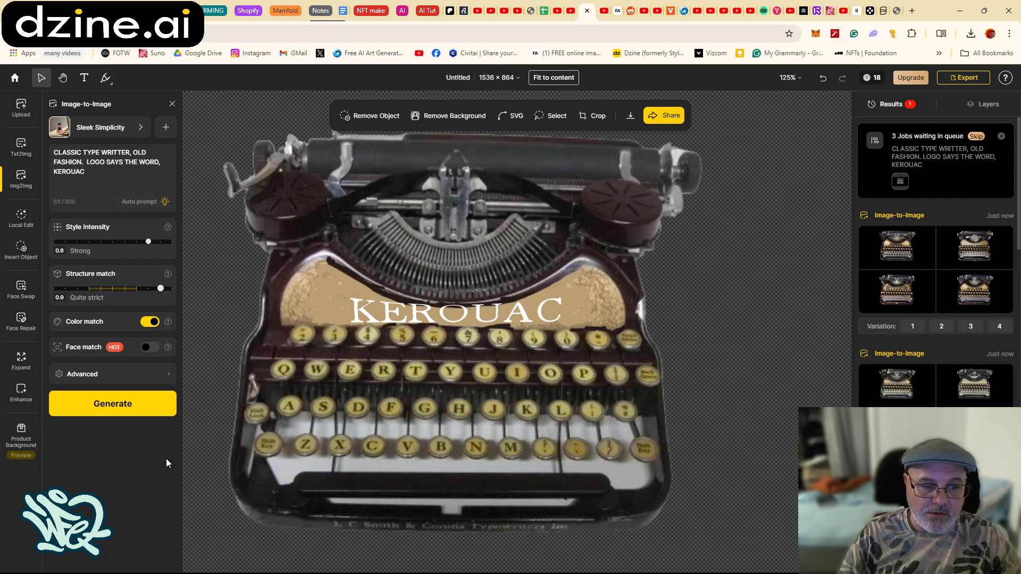
{"action": "left_click", "coordinate": [124, 405]}
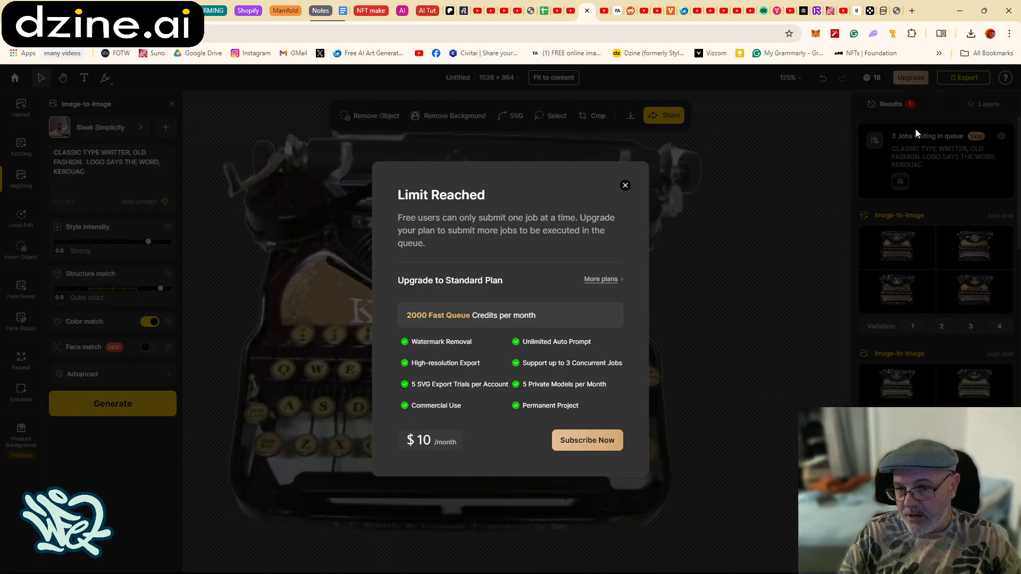
{"action": "left_click", "coordinate": [625, 185]}
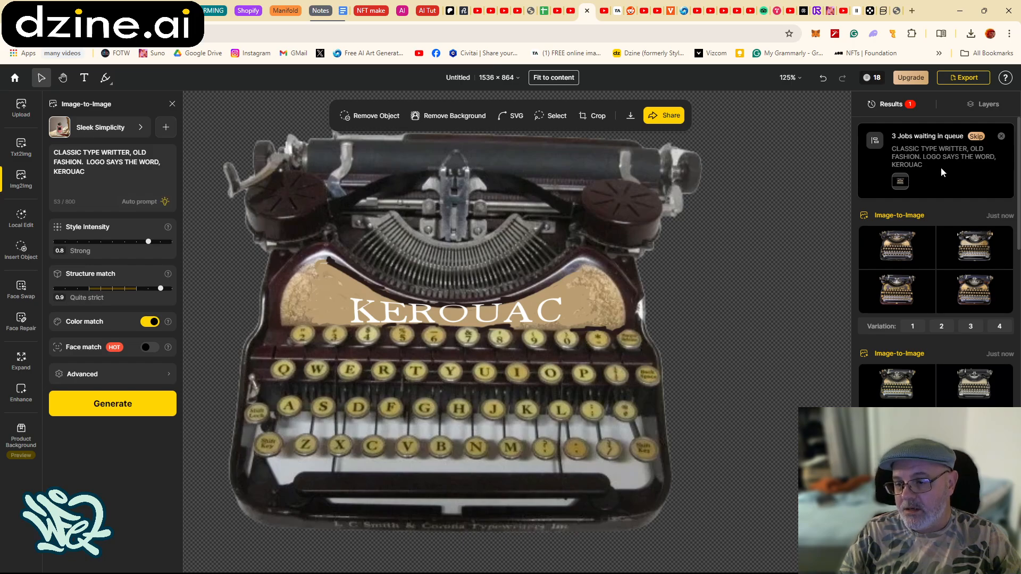
Preview the latest finished typewriter variations and place the third one, with gold lettering on a dark front panel, on the canvas
{"action": "left_click", "coordinate": [902, 263]}
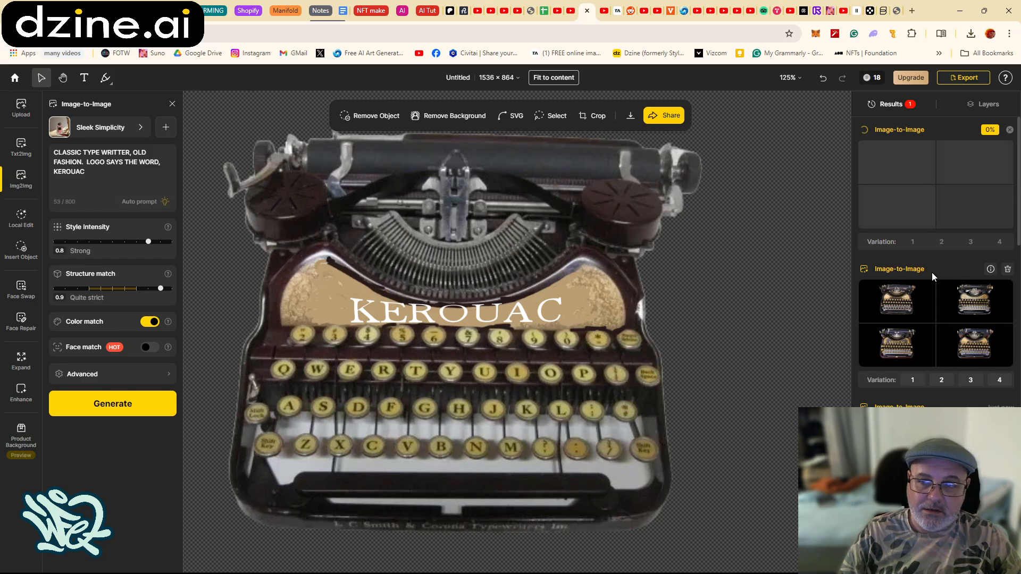
{"action": "mouse_move", "coordinate": [959, 299]}
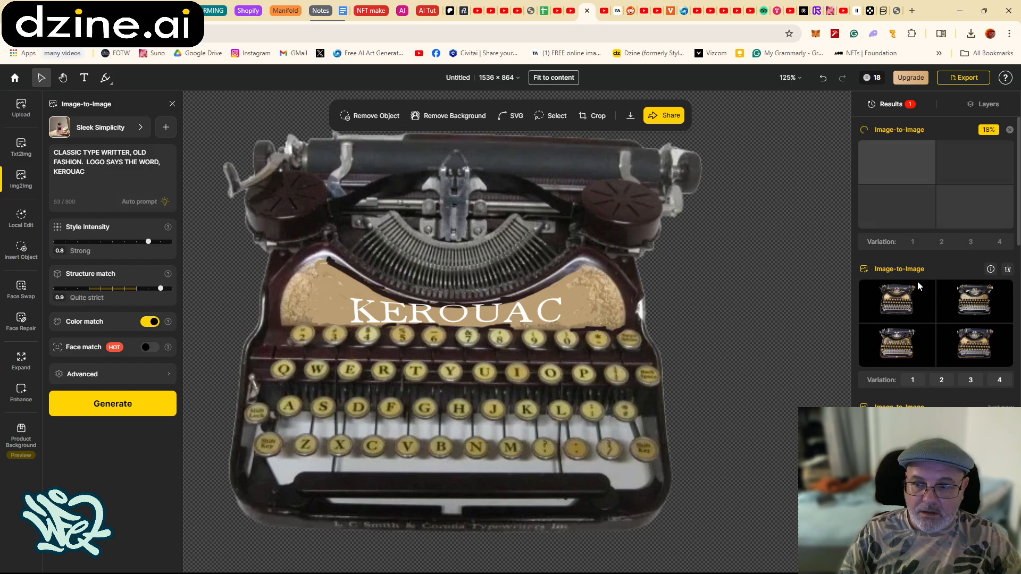
{"action": "mouse_move", "coordinate": [877, 315]}
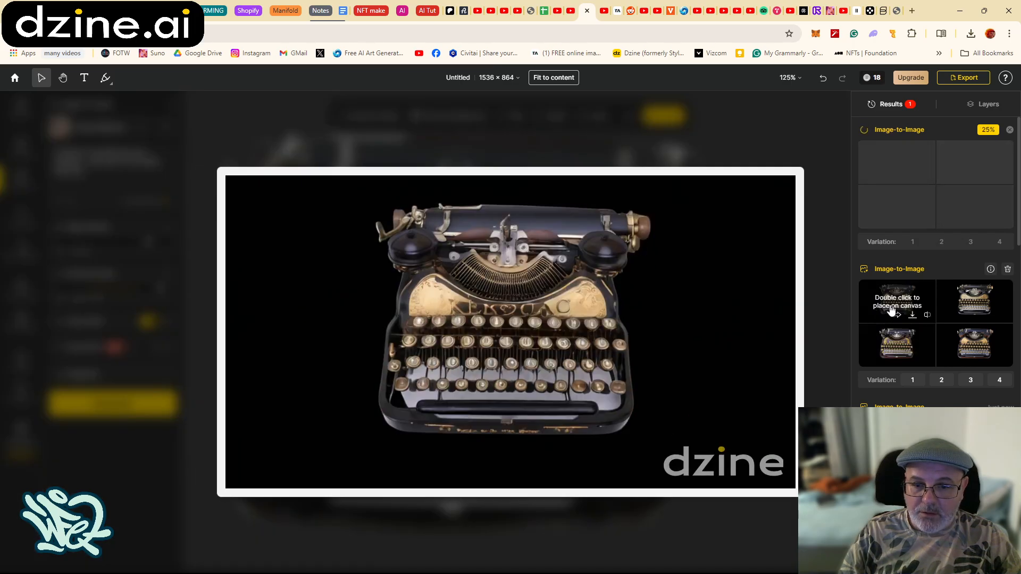
{"action": "mouse_move", "coordinate": [889, 333]}
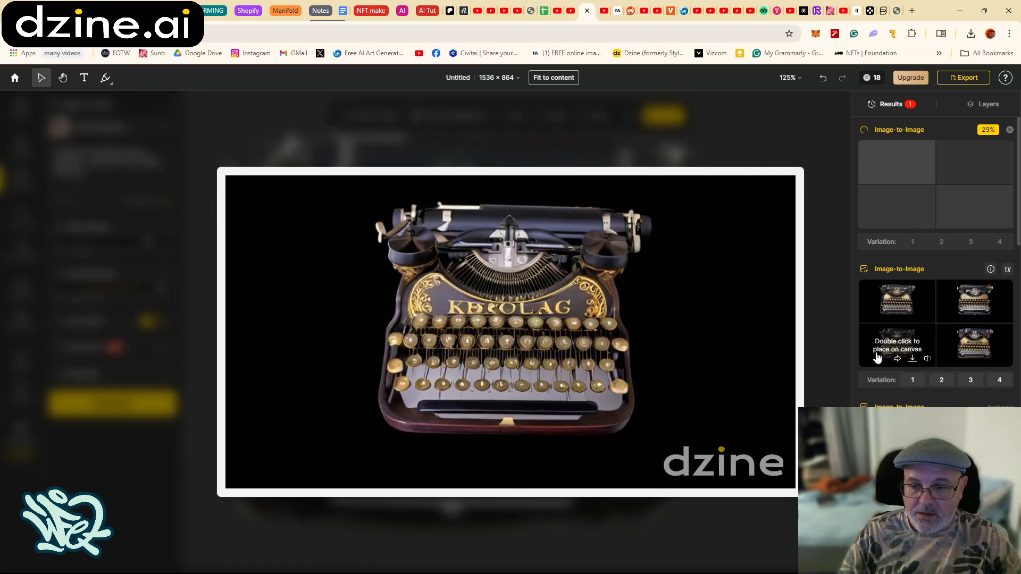
{"action": "double_click", "coordinate": [879, 359]}
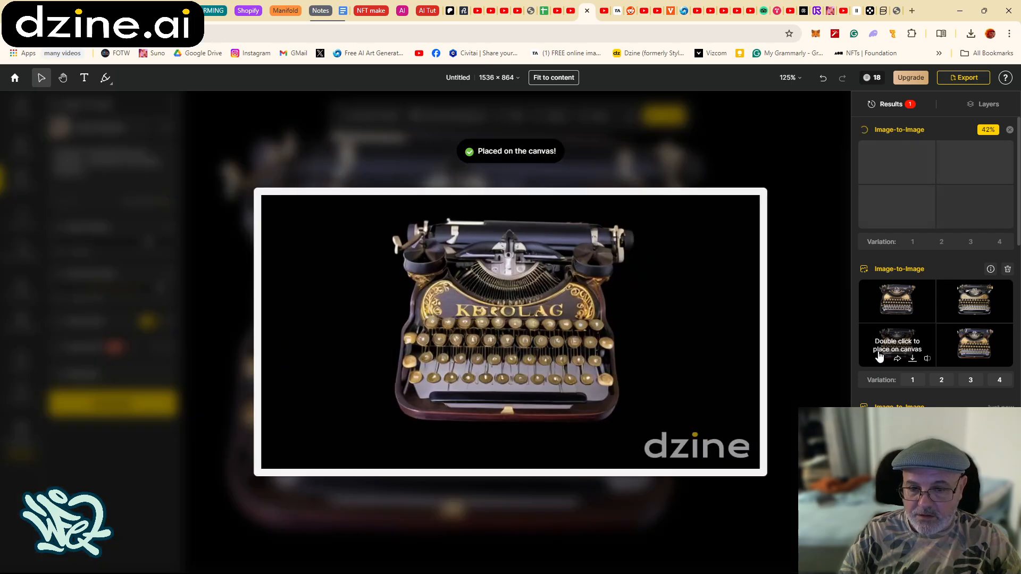
Reposition the placed typewriter image over the canvas at 75% zoom, and dismiss the watermark-removal upgrade offer
{"action": "left_click", "coordinate": [978, 109]}
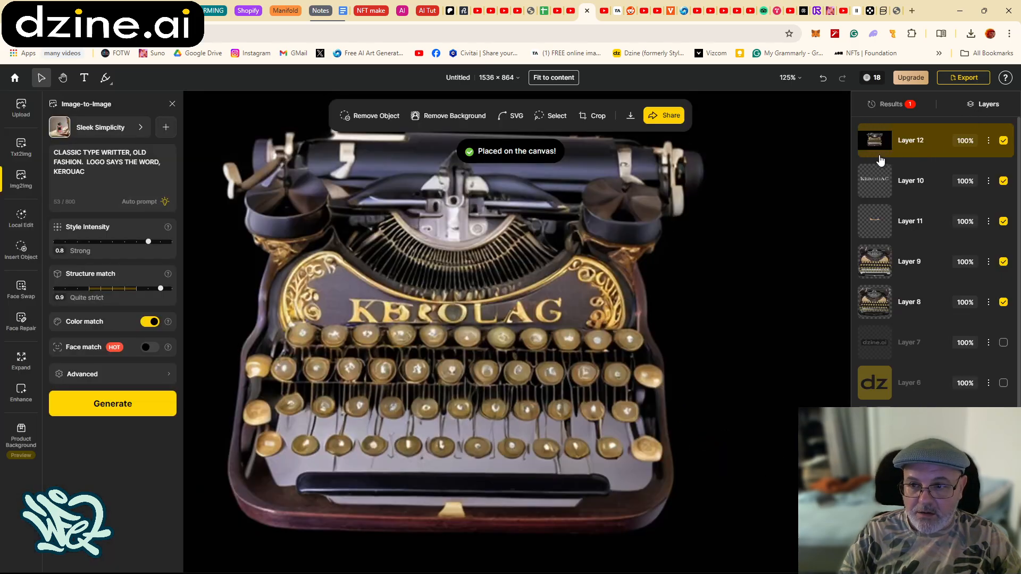
{"action": "scroll", "coordinate": [633, 276], "scroll_direction": "down", "scroll_amount": 3}
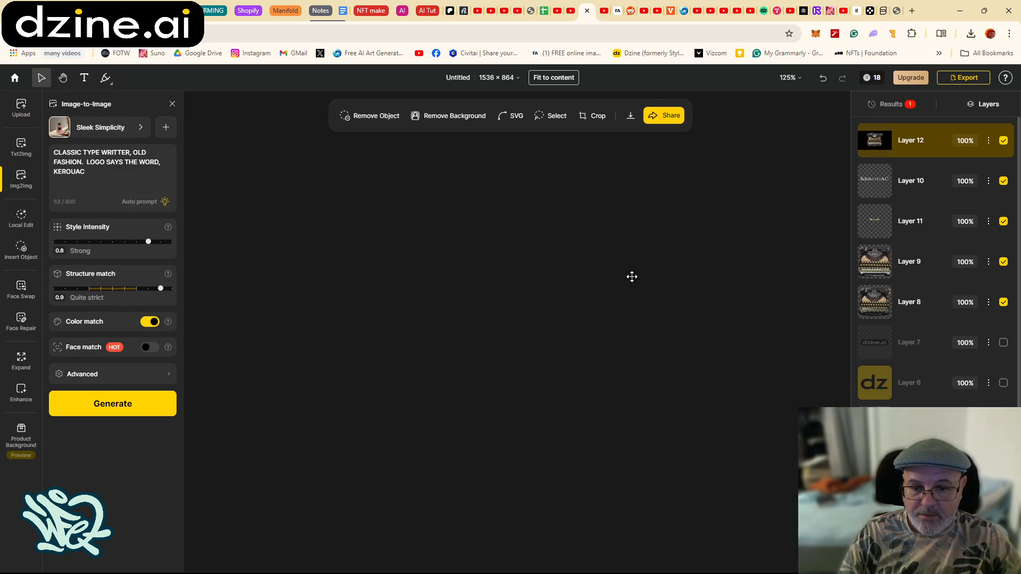
{"action": "scroll", "coordinate": [633, 277], "scroll_direction": "up", "scroll_amount": 1}
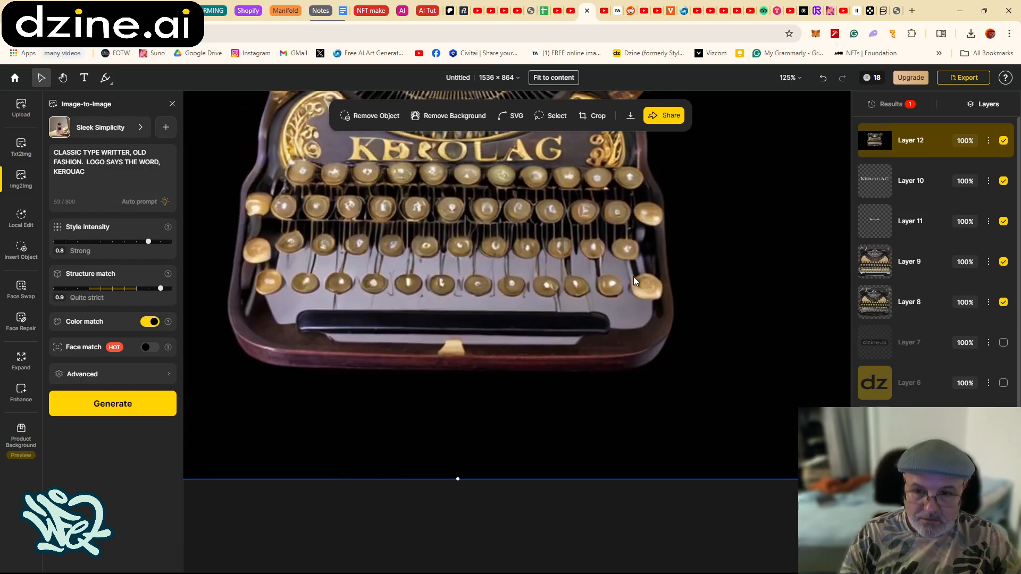
{"action": "left_click", "coordinate": [787, 77]}
{"action": "left_click", "coordinate": [790, 126]}
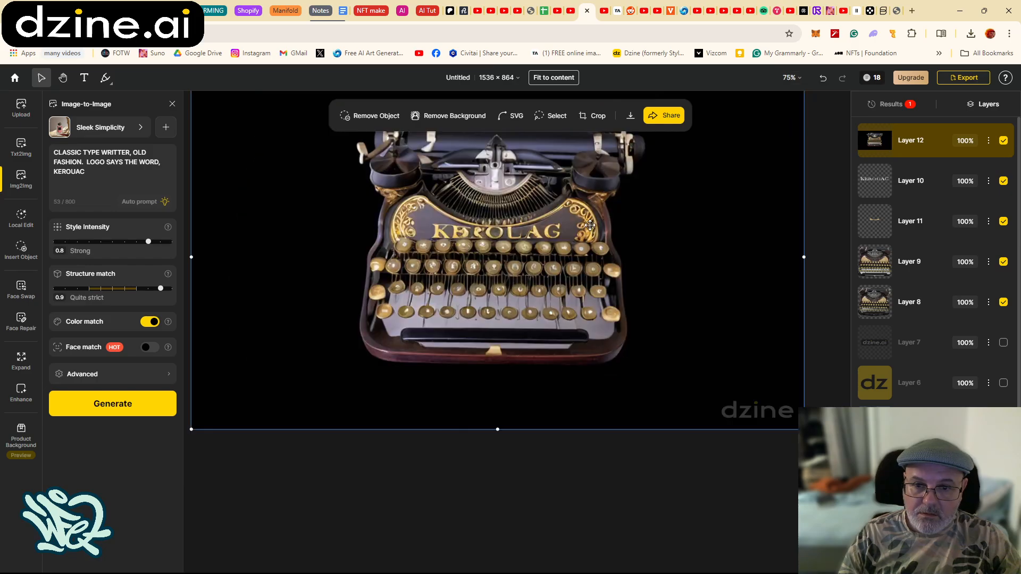
{"action": "left_click_drag", "start_coordinate": [649, 329], "coordinate": [640, 359]}
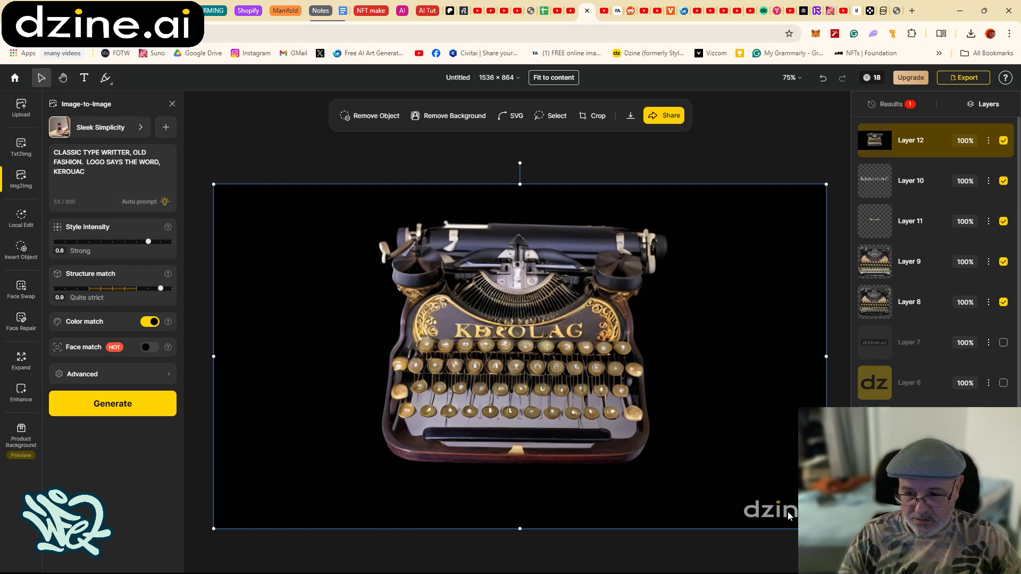
{"action": "left_click", "coordinate": [817, 509]}
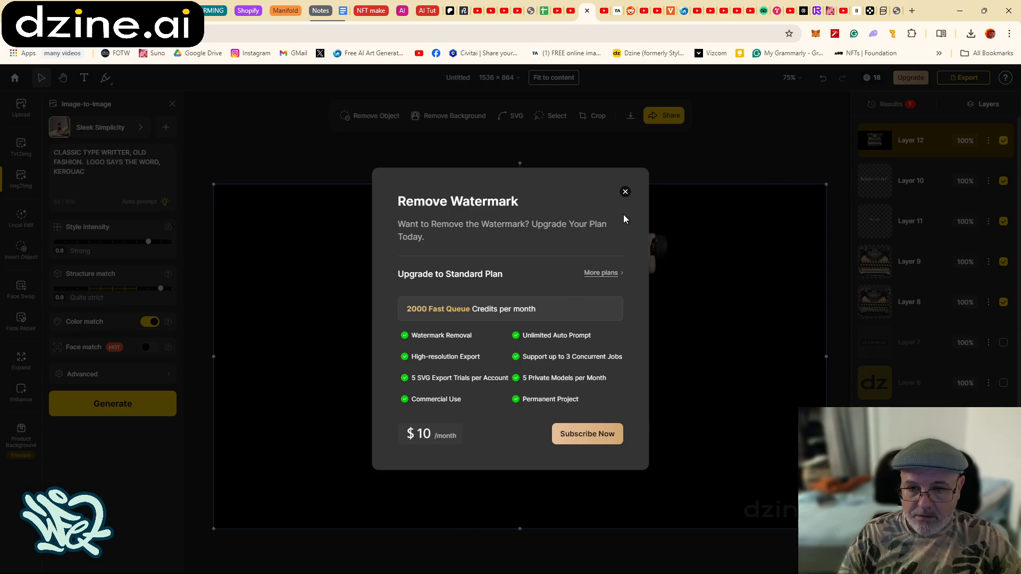
{"action": "left_click", "coordinate": [625, 192]}
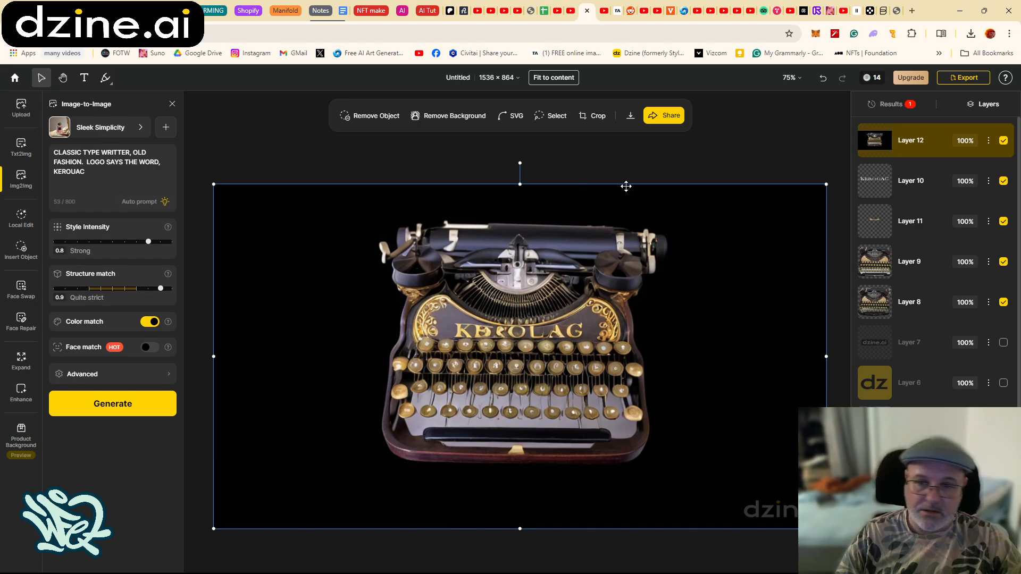
{"action": "left_click_drag", "start_coordinate": [321, 256], "coordinate": [314, 251]}
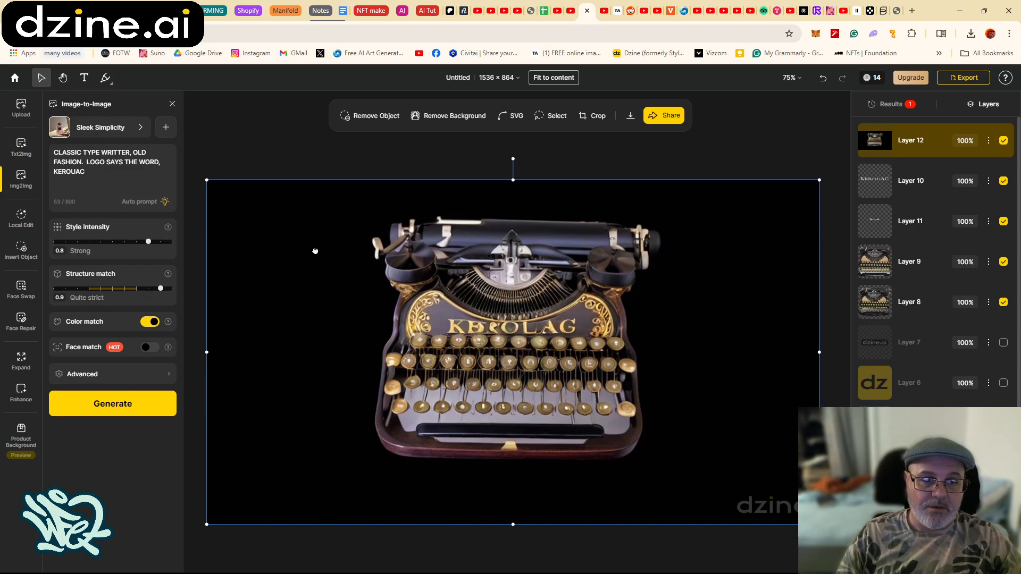
Open Product Background for the typewriter image, dismiss its transparency reminder, and remove the image's black background
{"action": "left_click", "coordinate": [21, 432]}
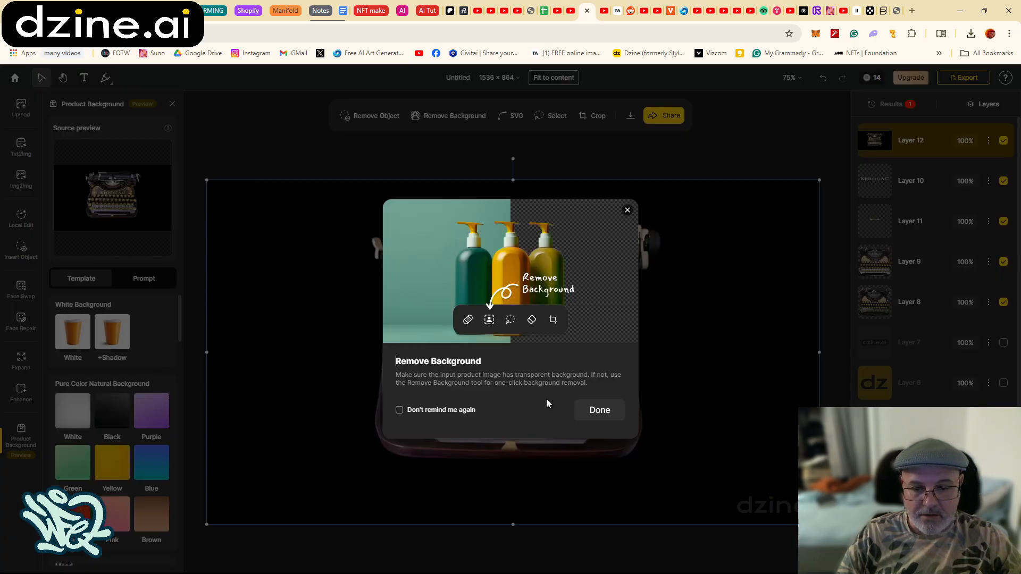
{"action": "left_click", "coordinate": [628, 211]}
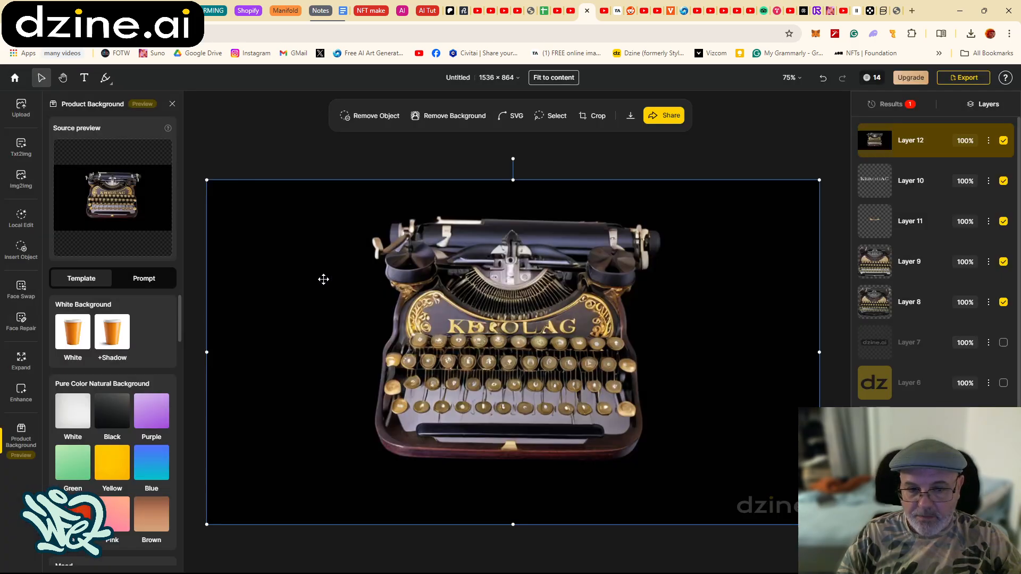
{"action": "left_click", "coordinate": [443, 121]}
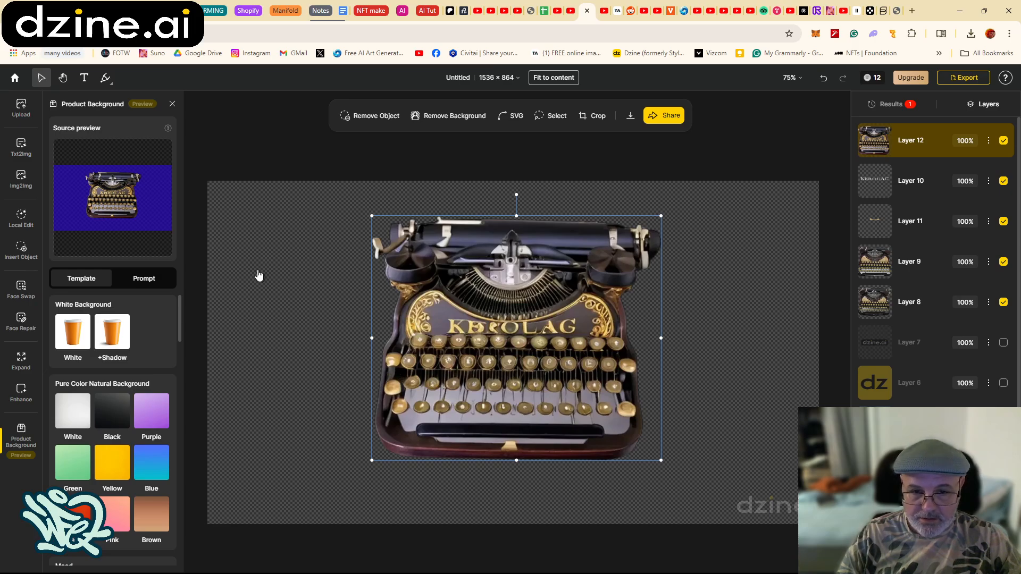
{"action": "mouse_move", "coordinate": [20, 437]}
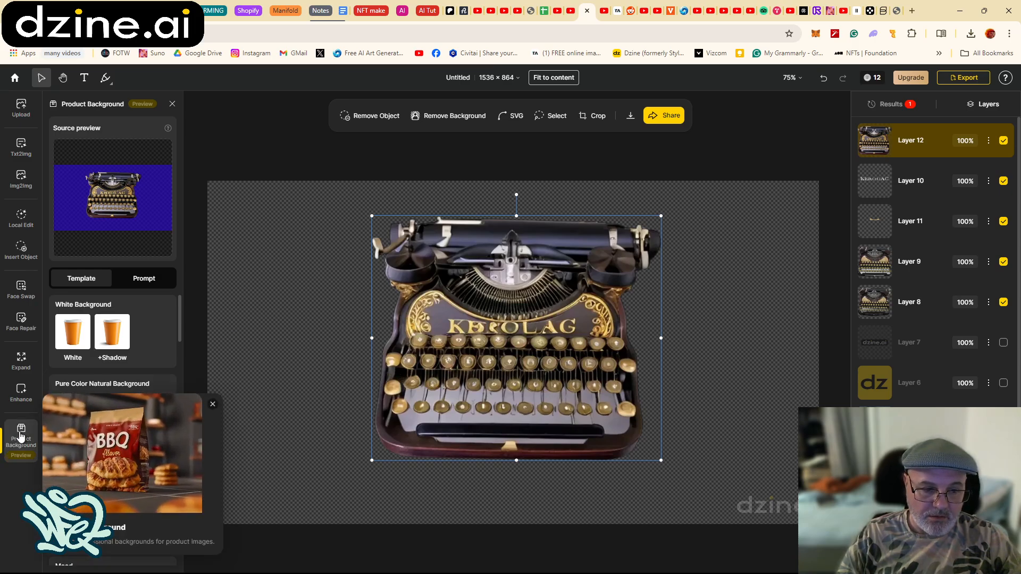
Generate product backgrounds for the typewriter with the Wood template and preview the earlier Image-to-Image variations during generation
{"action": "scroll", "coordinate": [59, 425], "scroll_direction": "down", "scroll_amount": 5}
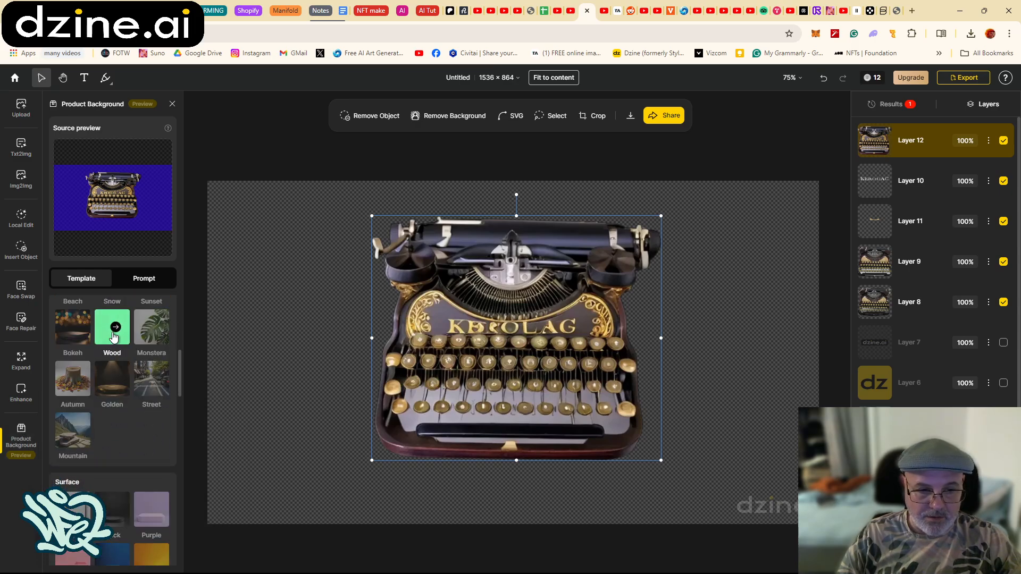
{"action": "left_click", "coordinate": [113, 336]}
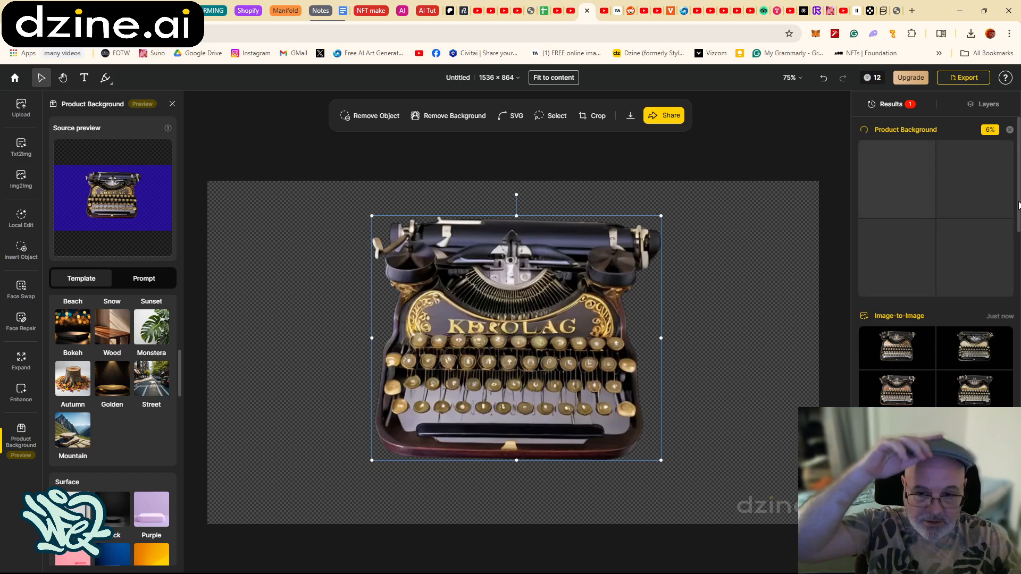
{"action": "mouse_move", "coordinate": [898, 357]}
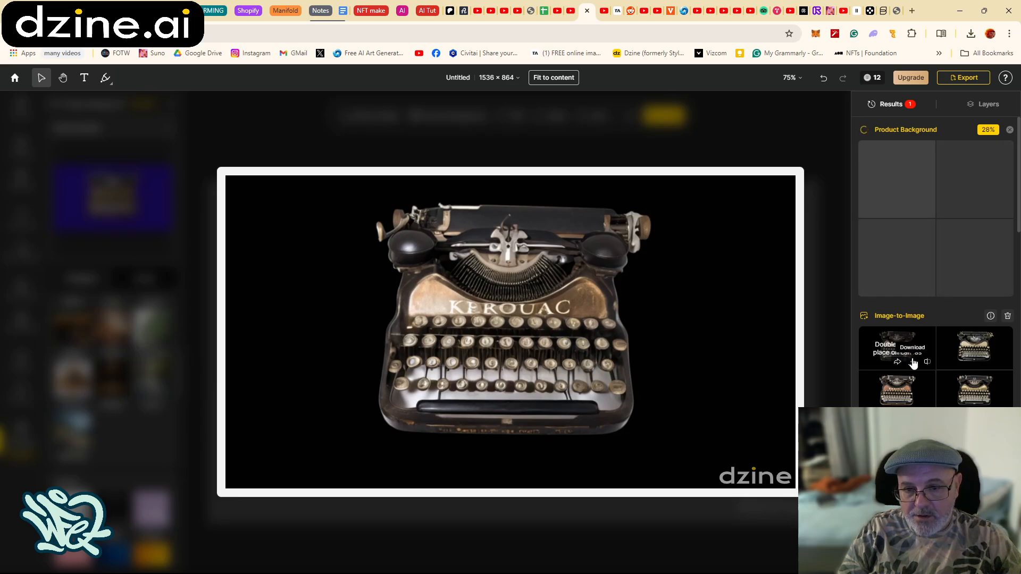
{"action": "mouse_move", "coordinate": [971, 362]}
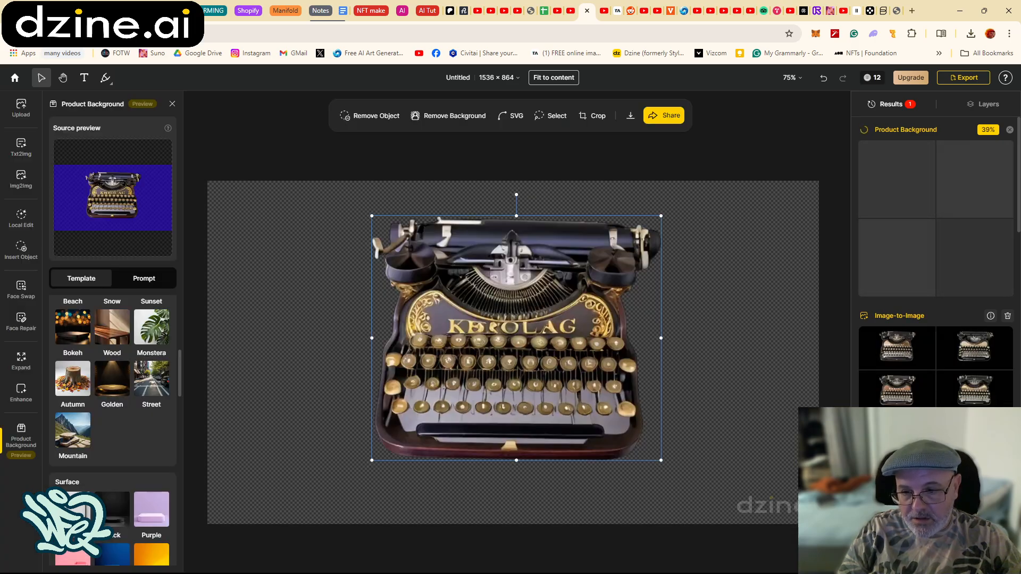
{"action": "mouse_move", "coordinate": [974, 408]}
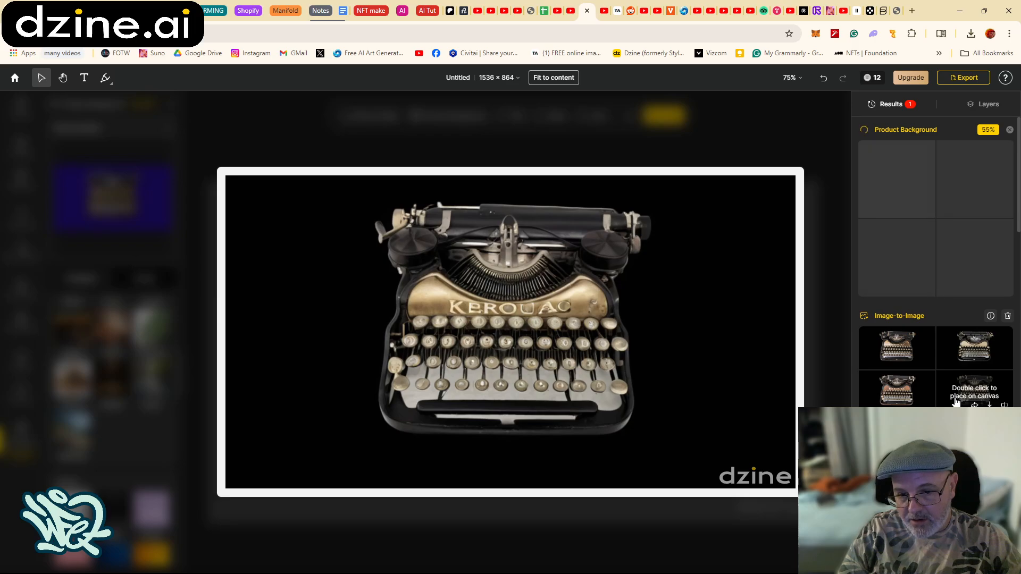
{"action": "mouse_move", "coordinate": [922, 394]}
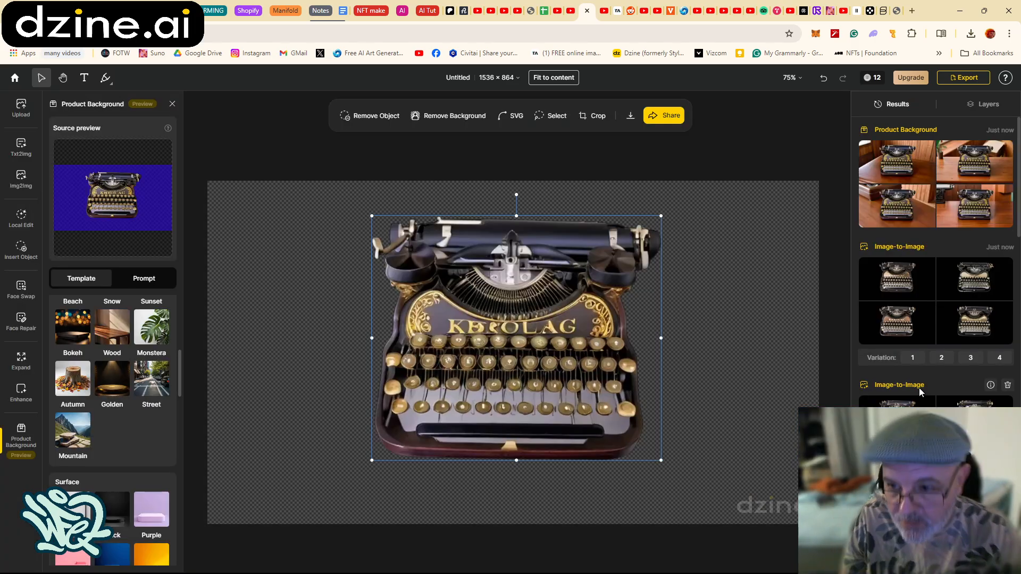
Preview the generated wooden-desk Product Background variations and close the preview
{"action": "left_click", "coordinate": [899, 203]}
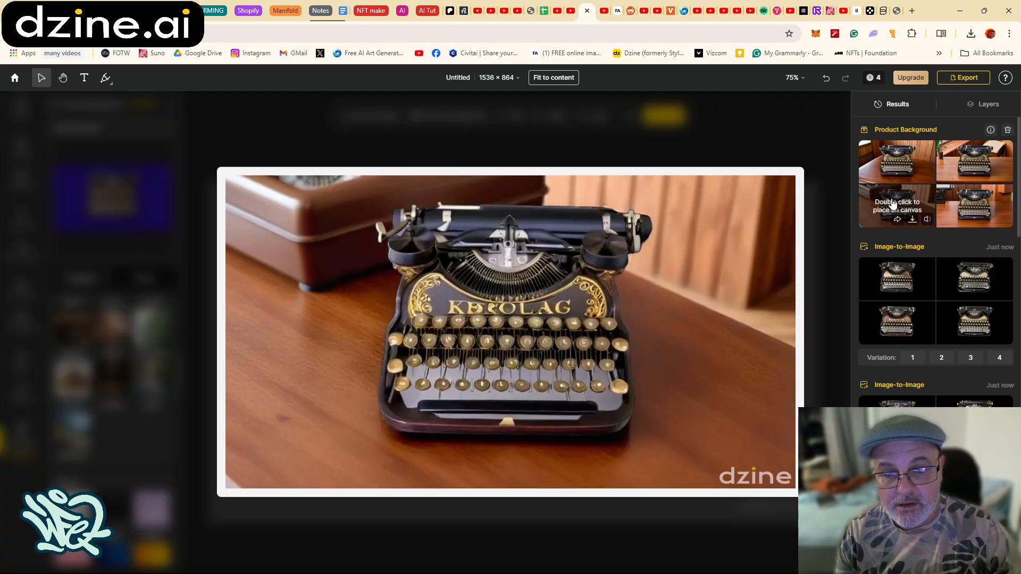
{"action": "left_click", "coordinate": [954, 207]}
{"action": "left_click", "coordinate": [974, 163]}
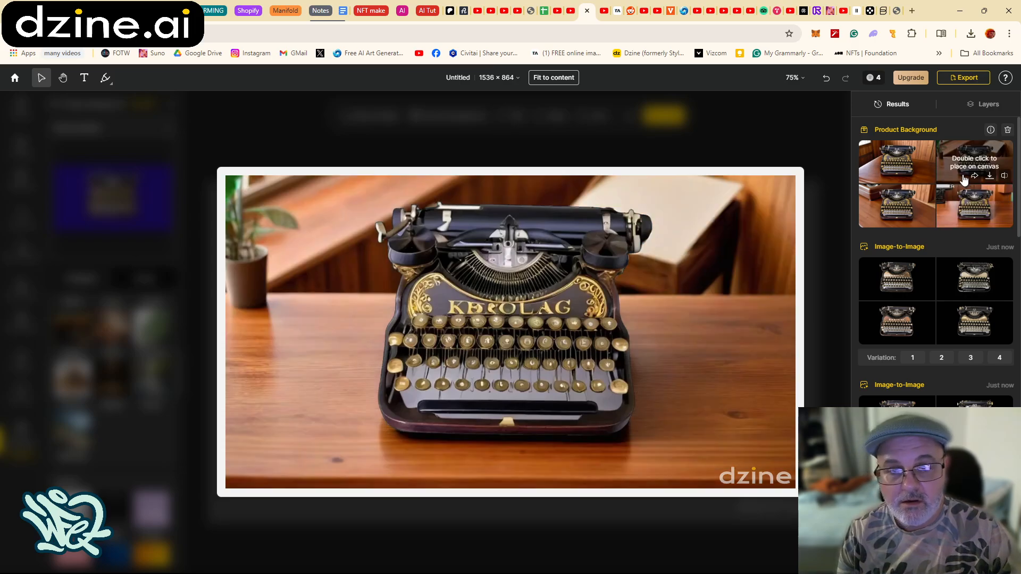
{"action": "left_click", "coordinate": [897, 168]}
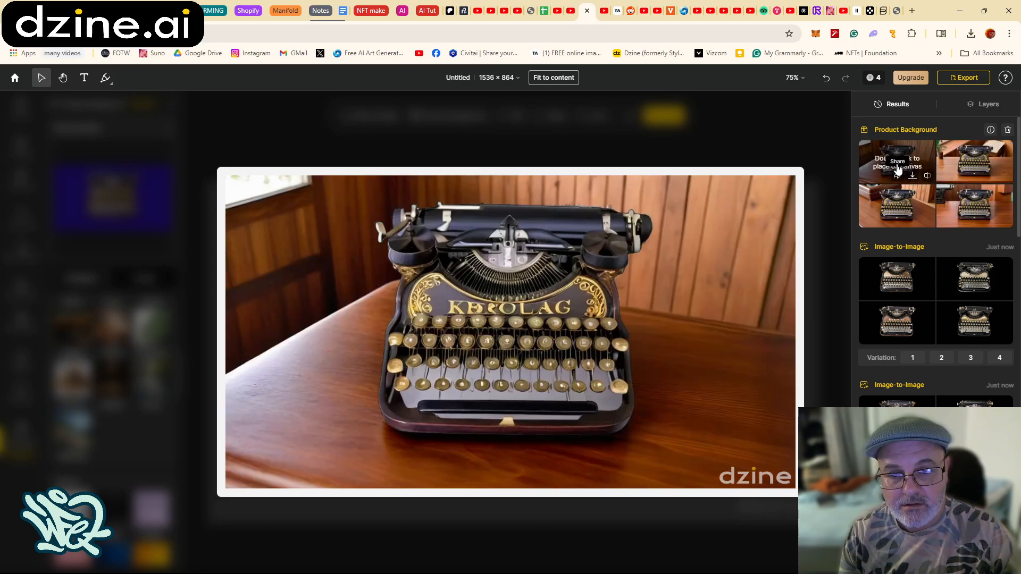
{"action": "left_click", "coordinate": [901, 205]}
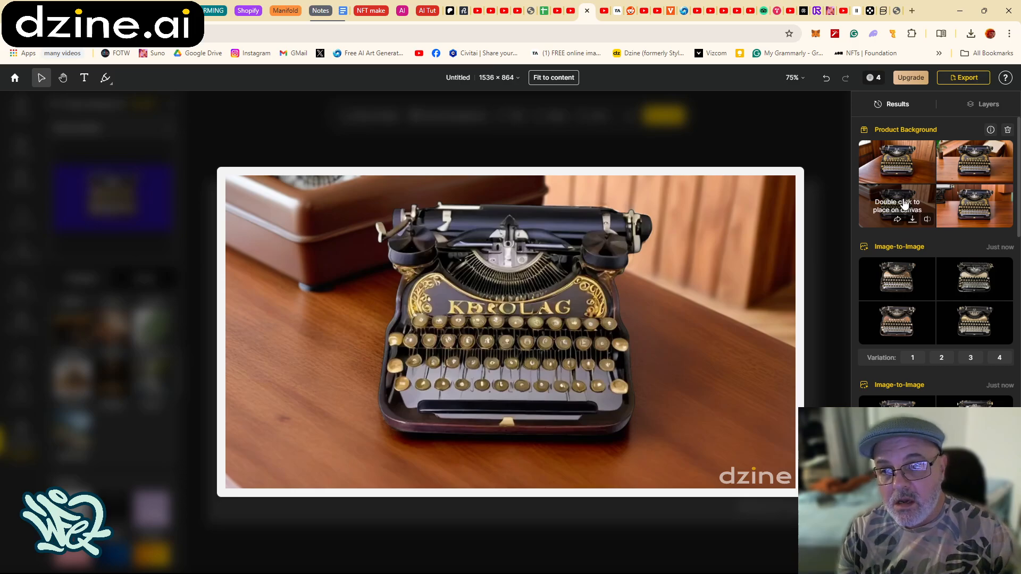
{"action": "left_click", "coordinate": [785, 119]}
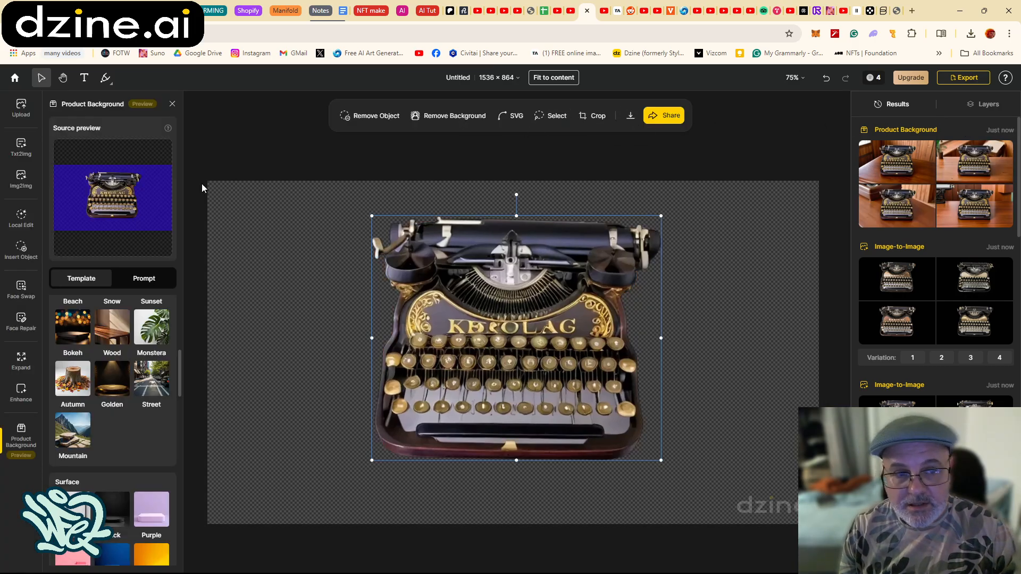
Move the KEROUAC lettering layer, Layer 10, above the typewriter on Layer 12 and select it
{"action": "left_click", "coordinate": [21, 179]}
{"action": "left_click", "coordinate": [14, 152]}
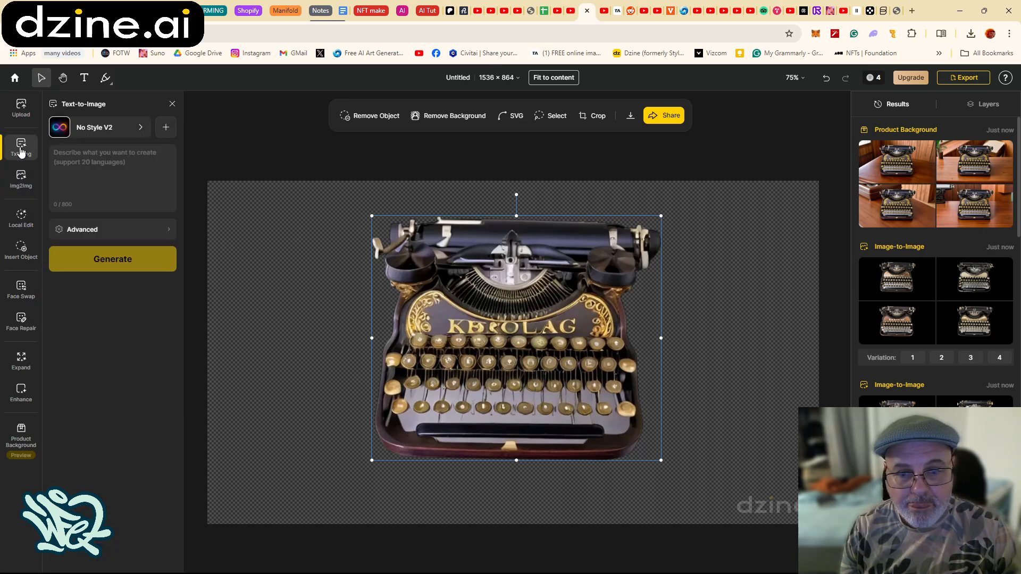
{"action": "left_click", "coordinate": [988, 109]}
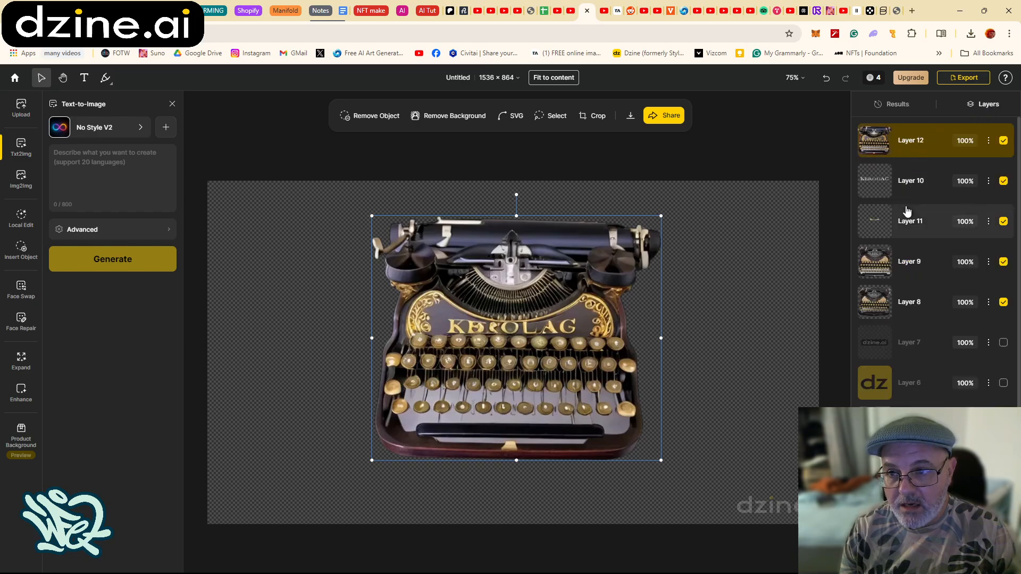
{"action": "left_click_drag", "start_coordinate": [909, 182], "coordinate": [911, 145]}
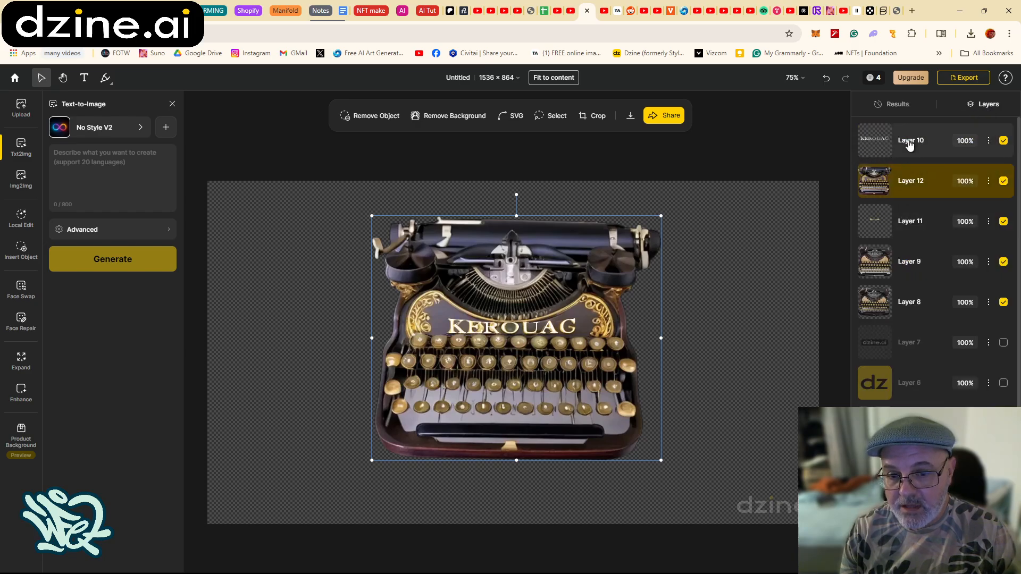
{"action": "left_click", "coordinate": [900, 150]}
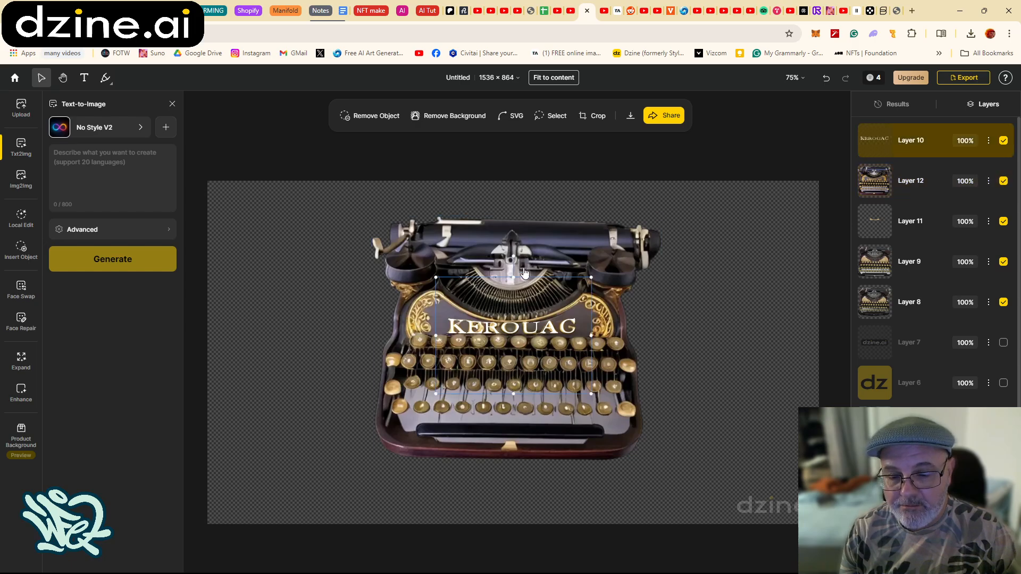
Open Local Edit for the lettering layer and lasso the area around the KEROUAC name at 150% zoom
{"action": "left_click", "coordinate": [796, 78]}
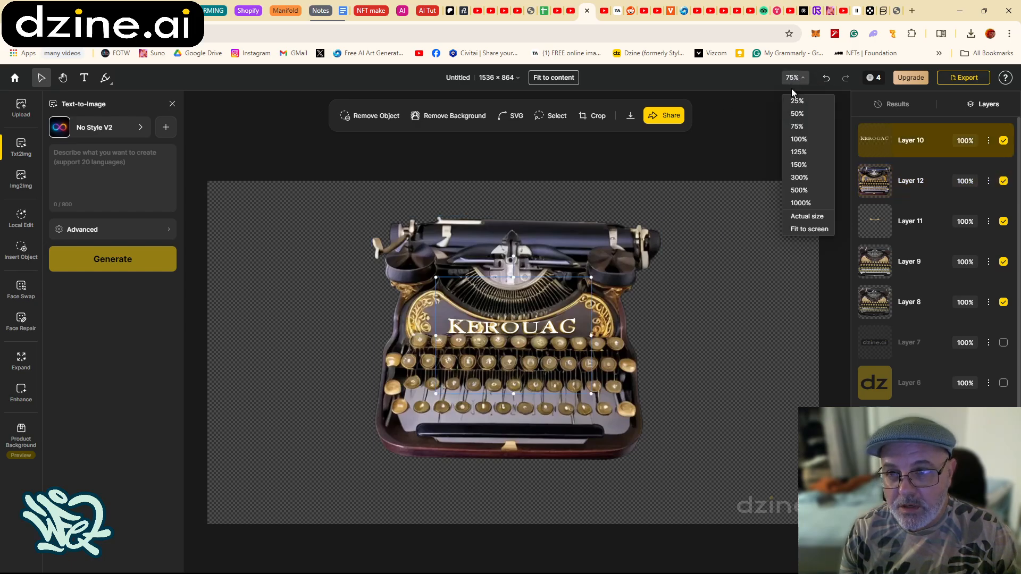
{"action": "left_click", "coordinate": [798, 140]}
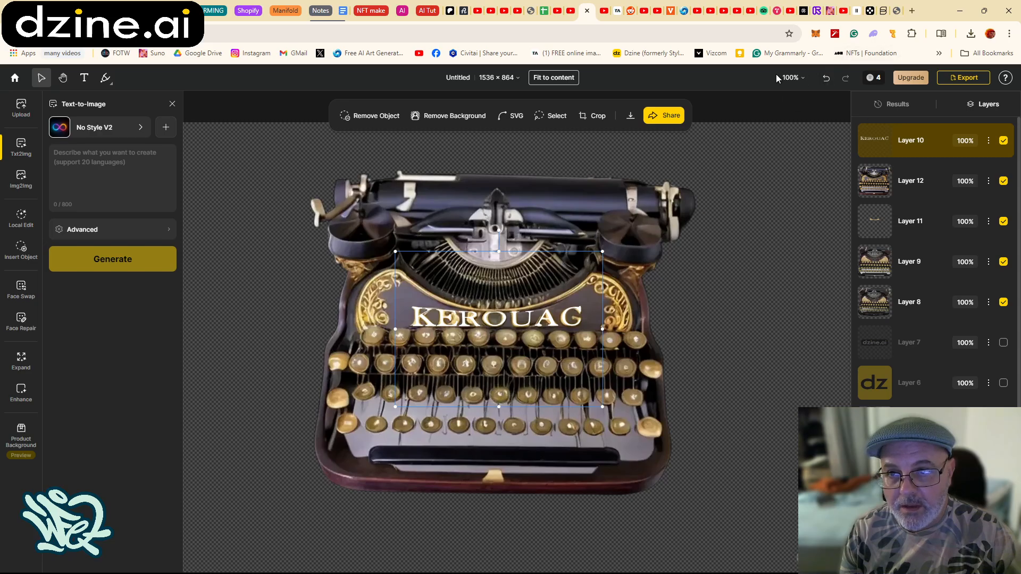
{"action": "left_click", "coordinate": [788, 85]}
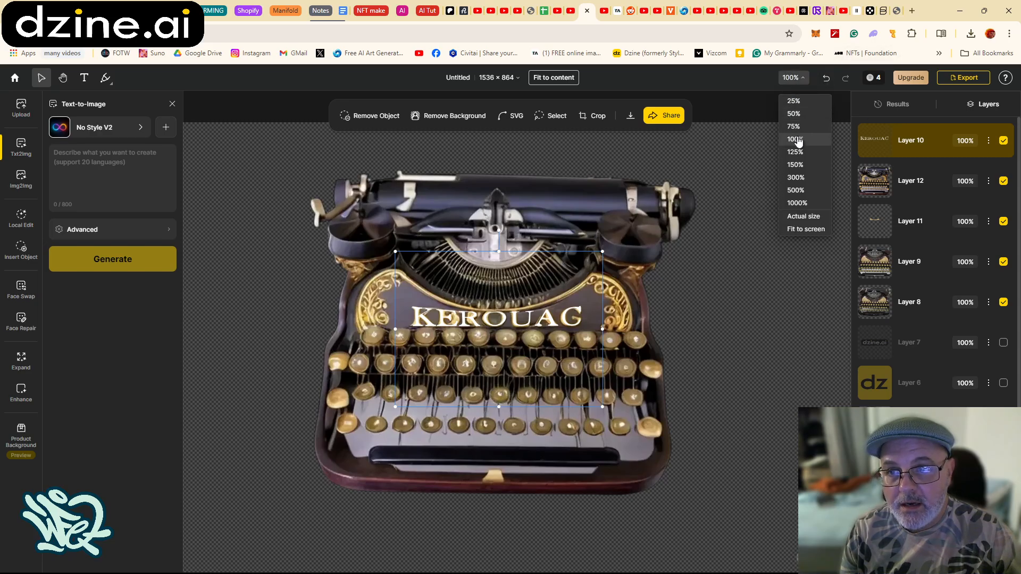
{"action": "left_click", "coordinate": [798, 139]}
{"action": "left_click", "coordinate": [807, 80]}
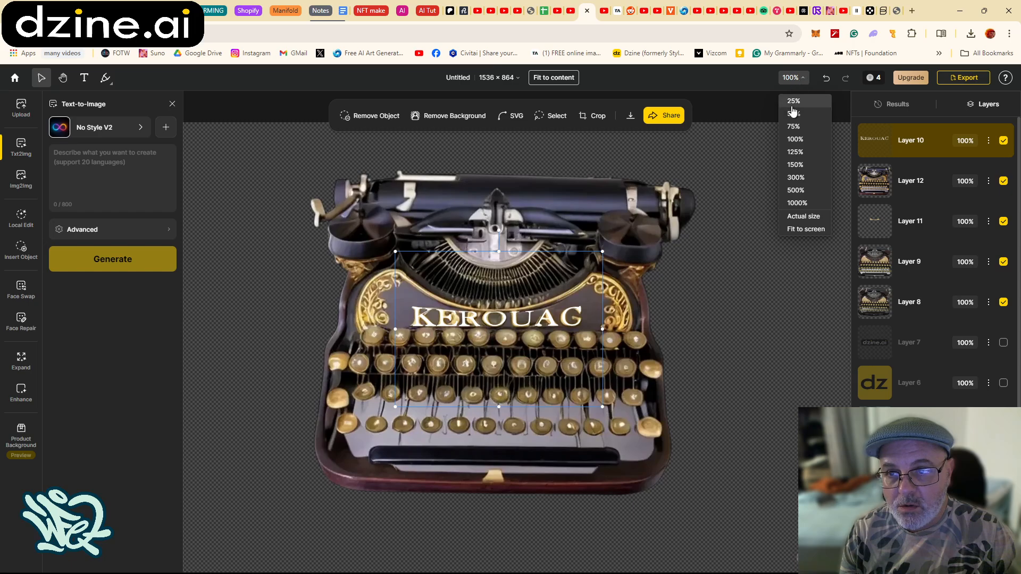
{"action": "left_click", "coordinate": [796, 155]}
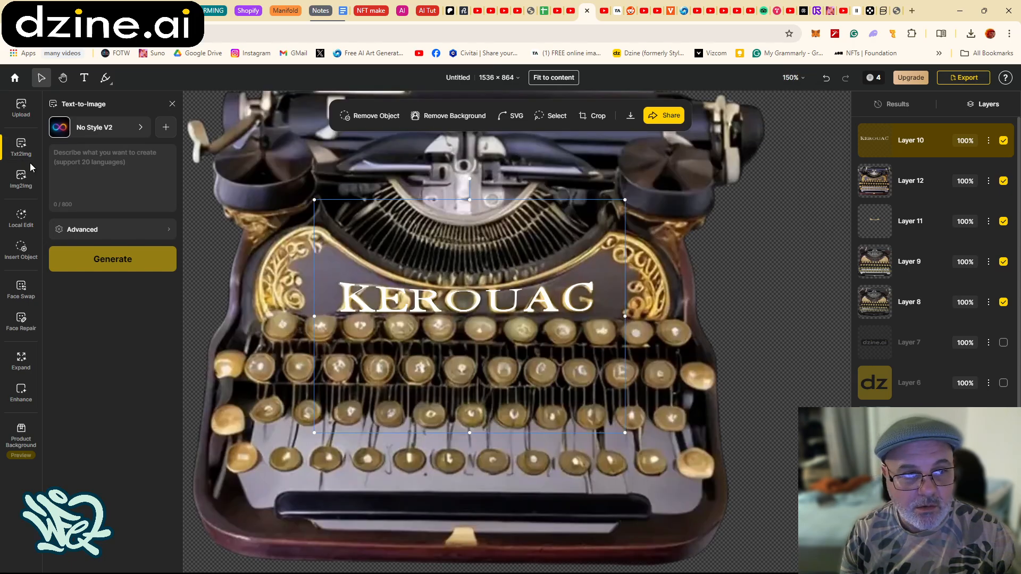
{"action": "mouse_move", "coordinate": [21, 187]}
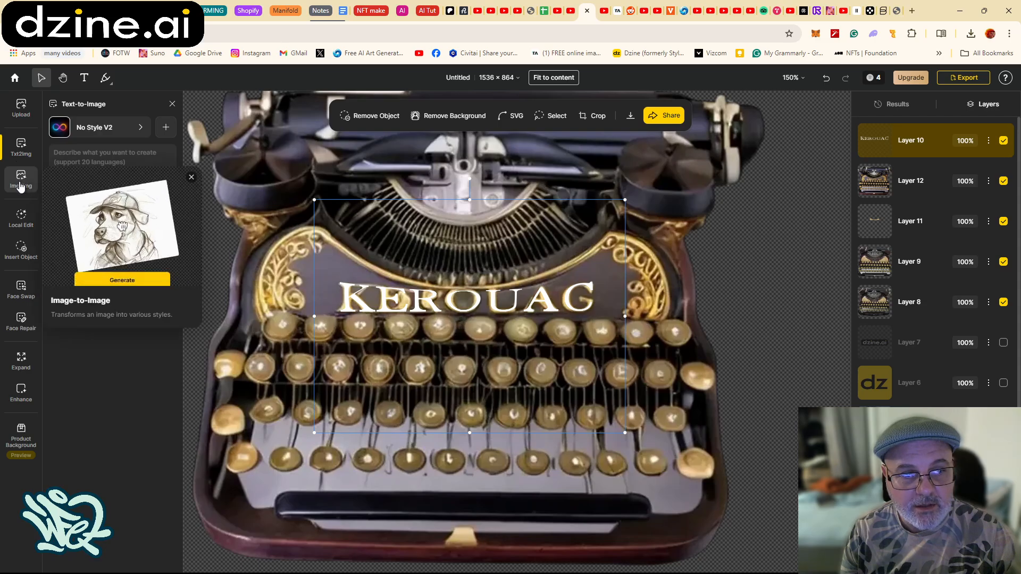
{"action": "left_click", "coordinate": [21, 218]}
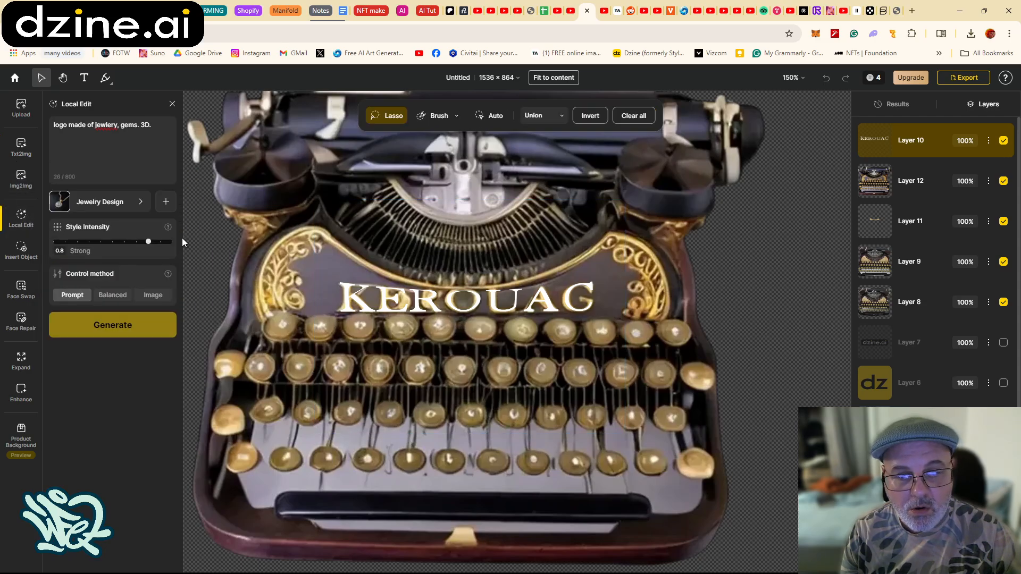
{"action": "mouse_move", "coordinate": [323, 285]}
{"action": "left_mouse_down"}
{"action": "mouse_move", "coordinate": [340, 262]}
{"action": "mouse_move", "coordinate": [421, 280]}
{"action": "mouse_move", "coordinate": [587, 266]}
{"action": "mouse_move", "coordinate": [614, 273]}
{"action": "mouse_move", "coordinate": [620, 296]}
{"action": "mouse_move", "coordinate": [598, 316]}
{"action": "mouse_move", "coordinate": [513, 330]}
{"action": "mouse_move", "coordinate": [379, 332]}
{"action": "mouse_move", "coordinate": [334, 318]}
{"action": "mouse_move", "coordinate": [322, 278]}
{"action": "left_mouse_up"}
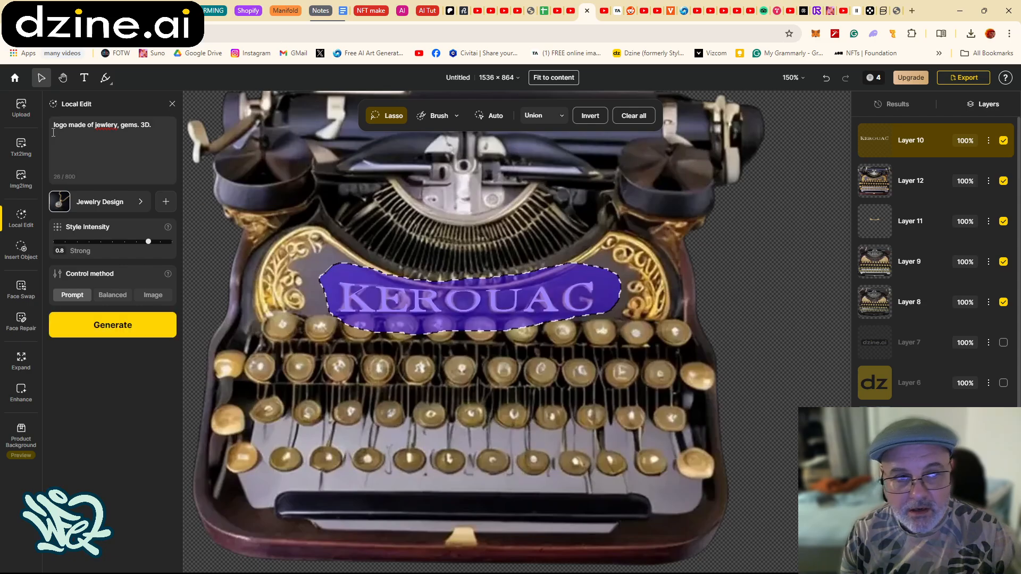
Replace the Local Edit prompt with the Image-to-Image prompt "CLASSIC TYPE WRITTER, OLD FASHION. LOGO SAYS THE WORD, KEROUAC"
{"action": "left_click", "coordinate": [21, 180]}
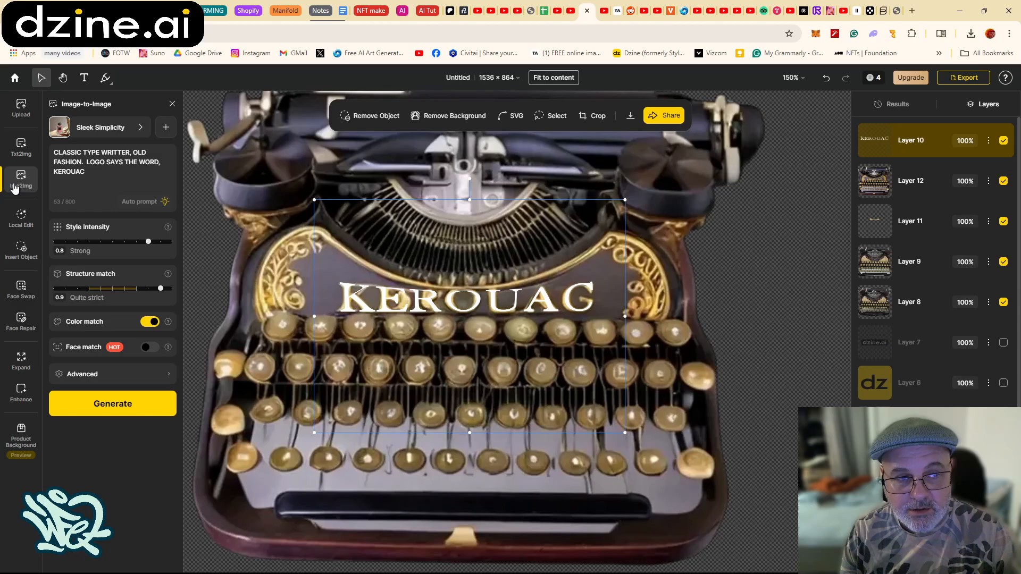
{"action": "left_click_drag", "start_coordinate": [89, 173], "coordinate": [38, 155]}
{"action": "key", "text": "ctrl+c"}
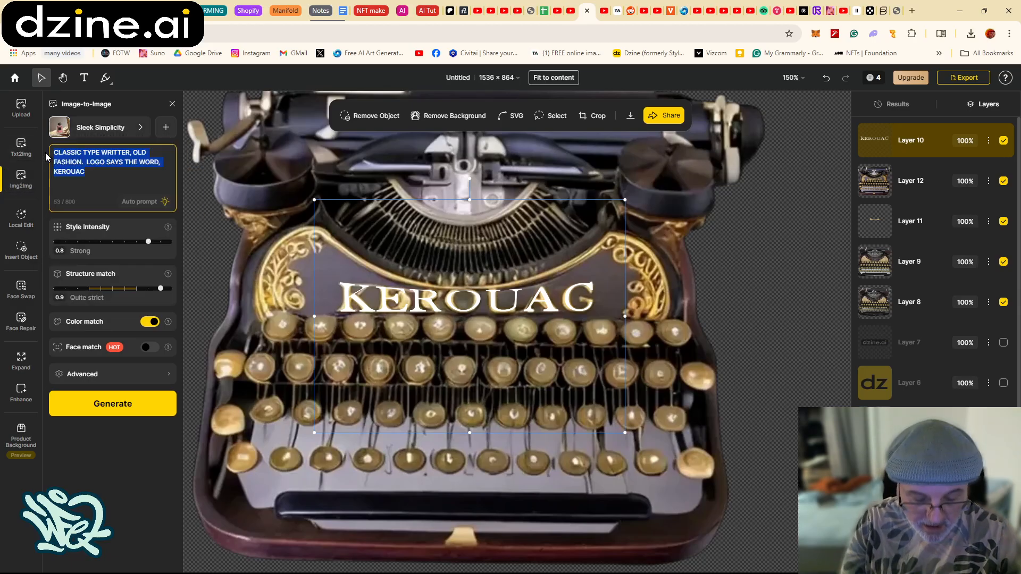
{"action": "left_click", "coordinate": [16, 227]}
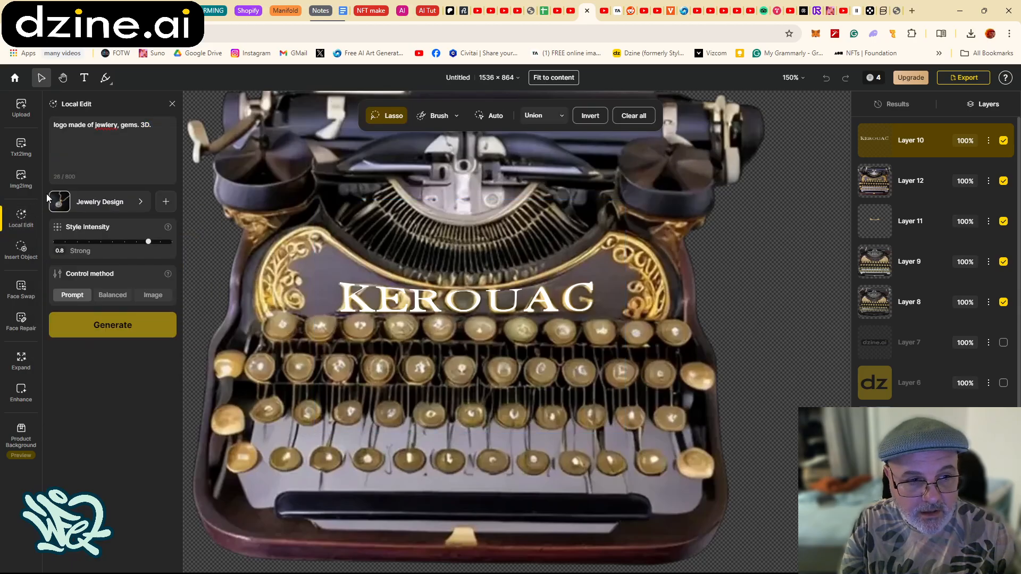
{"action": "double_click", "coordinate": [59, 125]}
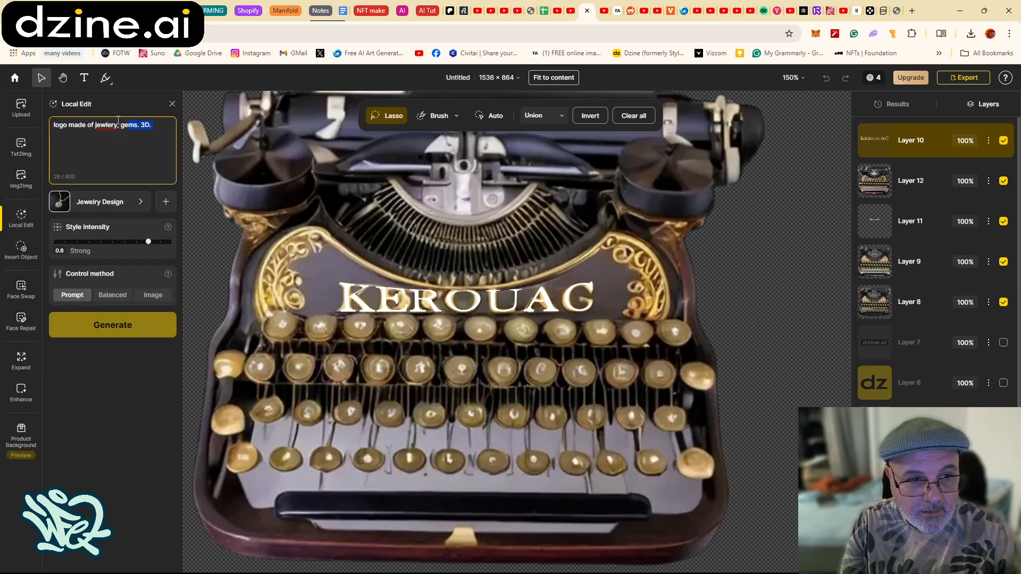
{"action": "left_click_drag", "start_coordinate": [118, 120], "coordinate": [62, 128]}
{"action": "key", "text": "ctrl+v"}
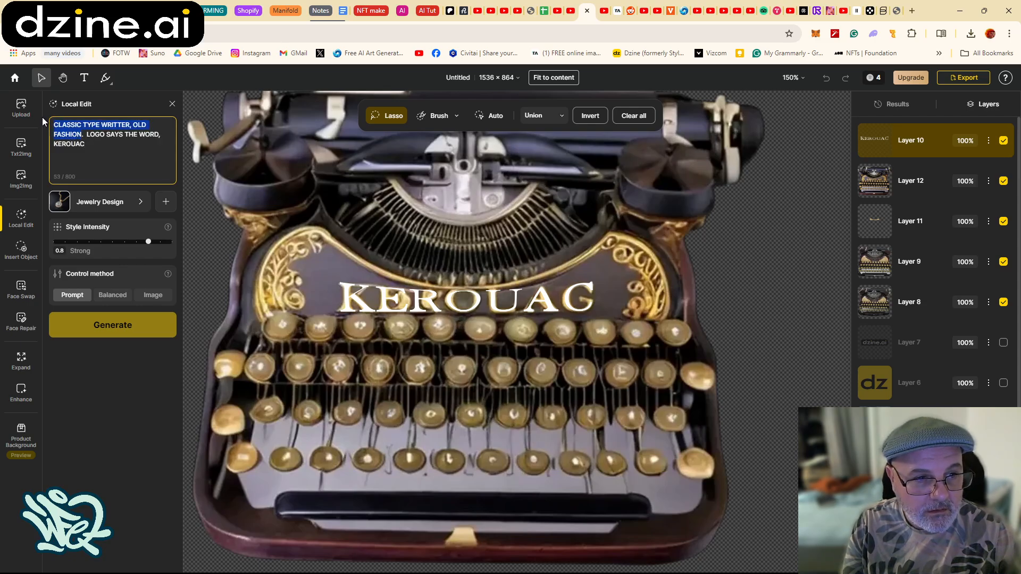
{"action": "left_click", "coordinate": [84, 123]}
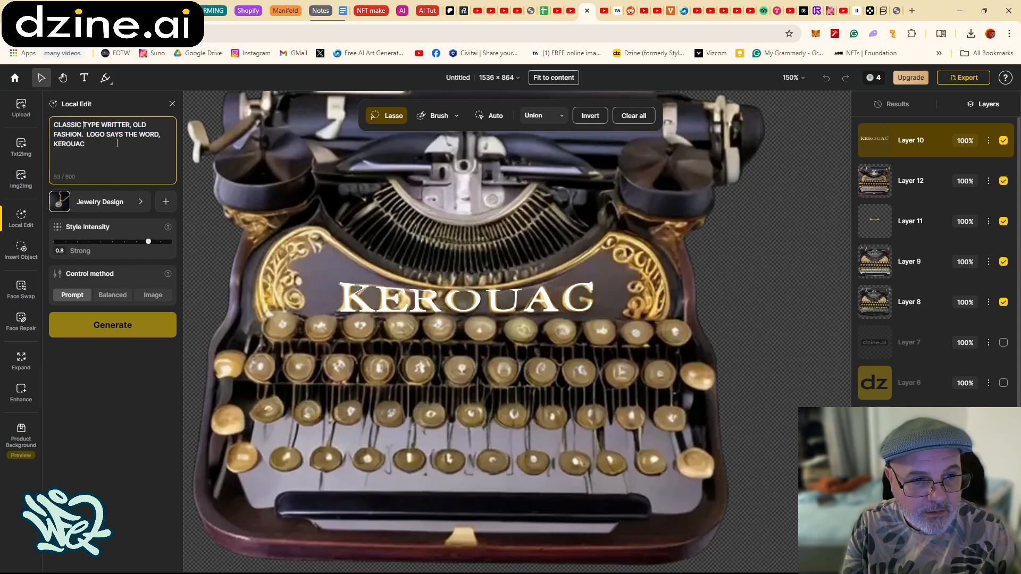
Try the Realistic style for Local Edit, browse the Logo & Icon styles, and choose No Style V2 from the recent ones
{"action": "left_click", "coordinate": [103, 202]}
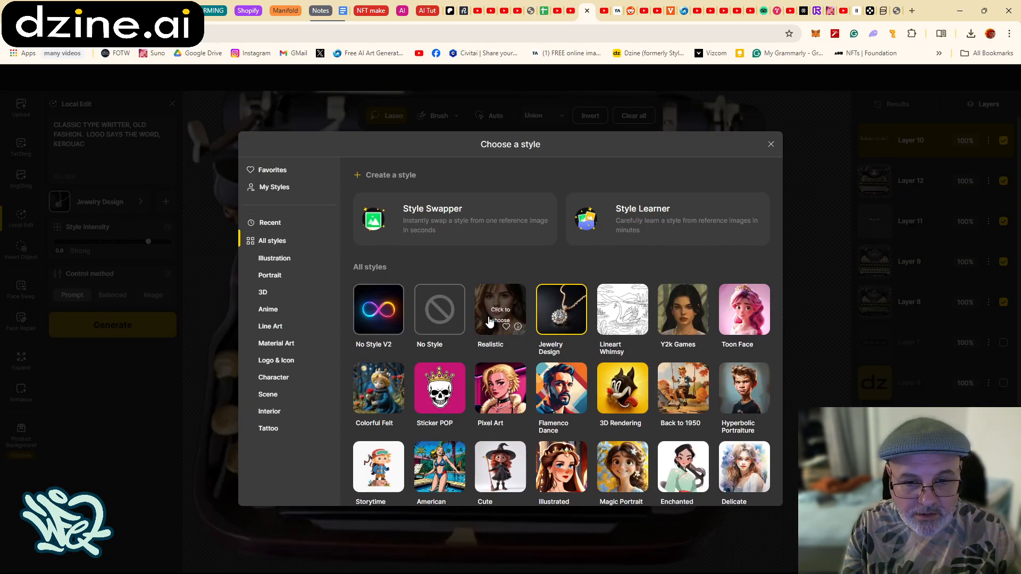
{"action": "left_click", "coordinate": [489, 322]}
{"action": "left_click", "coordinate": [113, 208]}
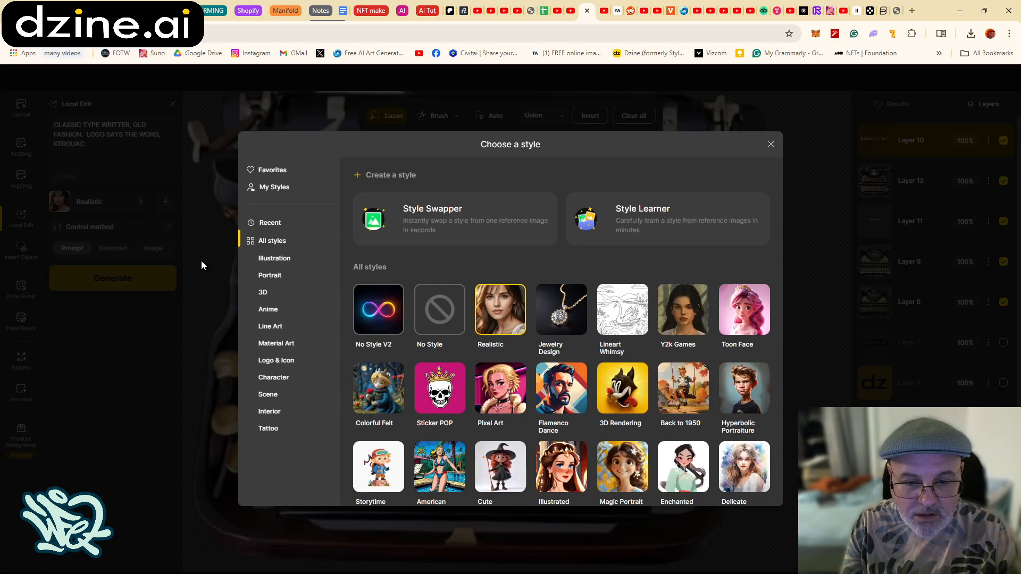
{"action": "scroll", "coordinate": [372, 324], "scroll_direction": "down", "scroll_amount": 5}
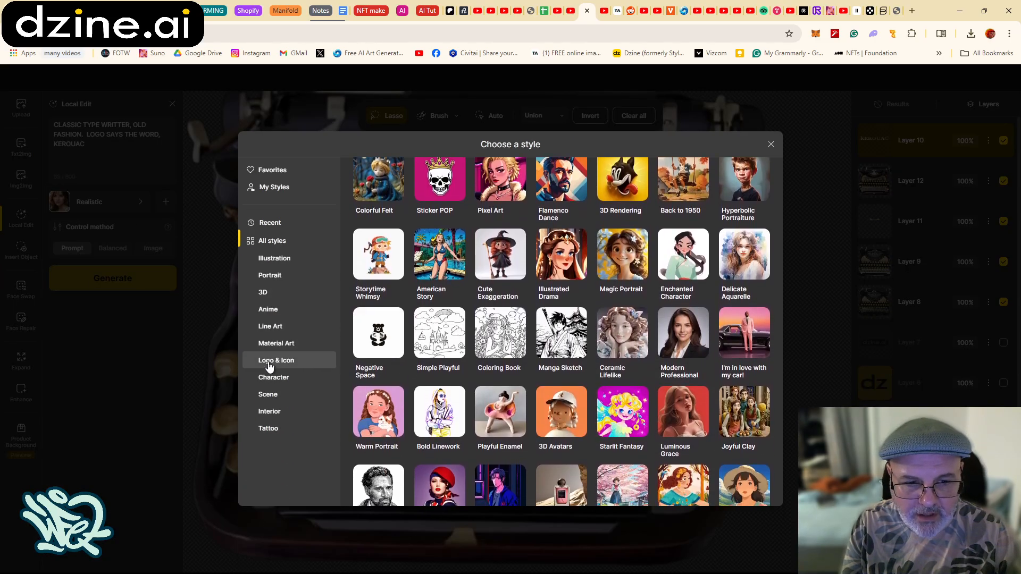
{"action": "left_click", "coordinate": [270, 362]}
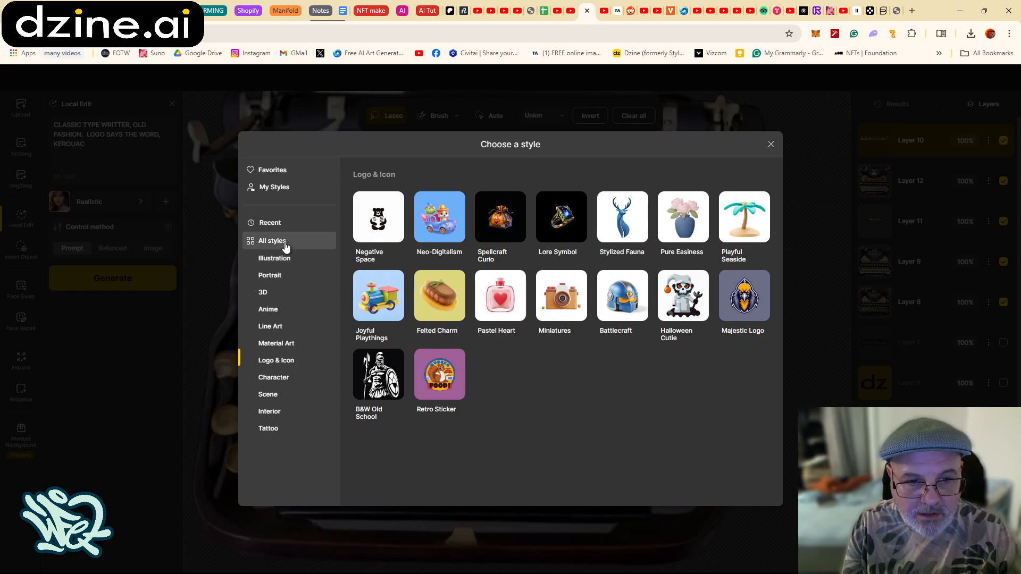
{"action": "left_click", "coordinate": [269, 222]}
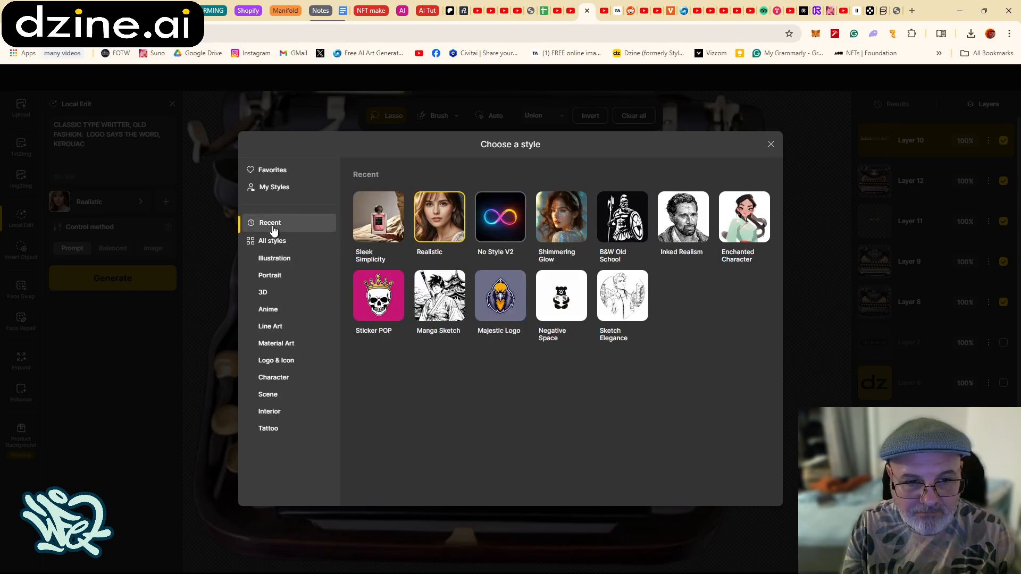
{"action": "left_click", "coordinate": [503, 224]}
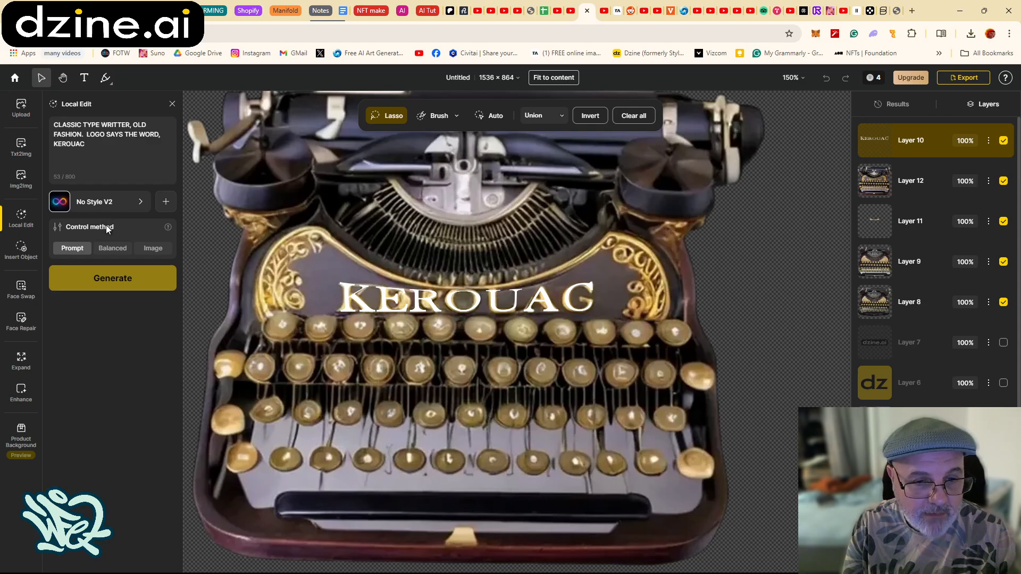
Set up Text-to-Image with the FLUX.1 style and the prompt "CLASSIC TYPE WRITTER, OLD FASHION. LOGO SAYS THE WORD, KEROUAC"
{"action": "left_click", "coordinate": [98, 200]}
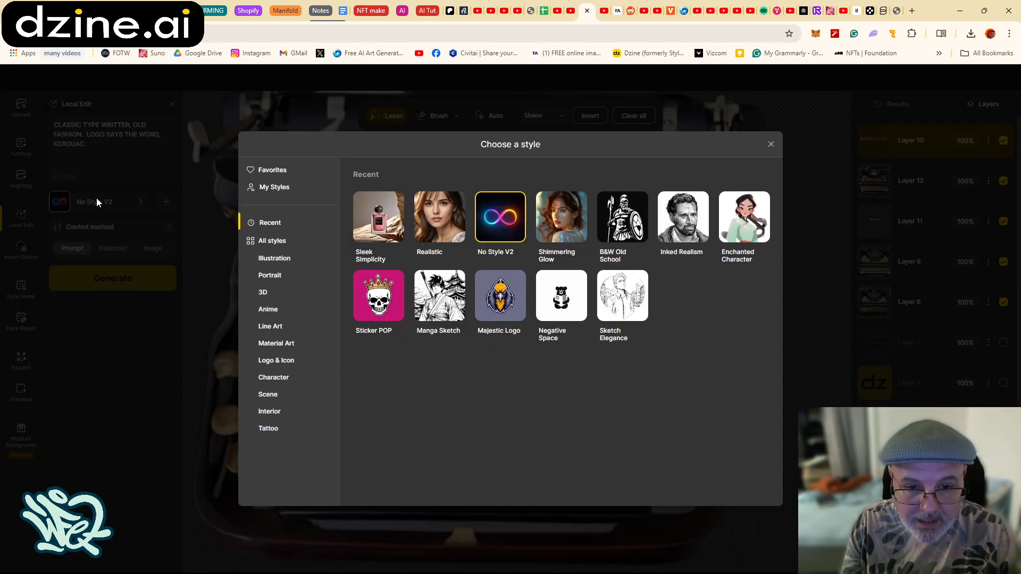
{"action": "left_click", "coordinate": [770, 144]}
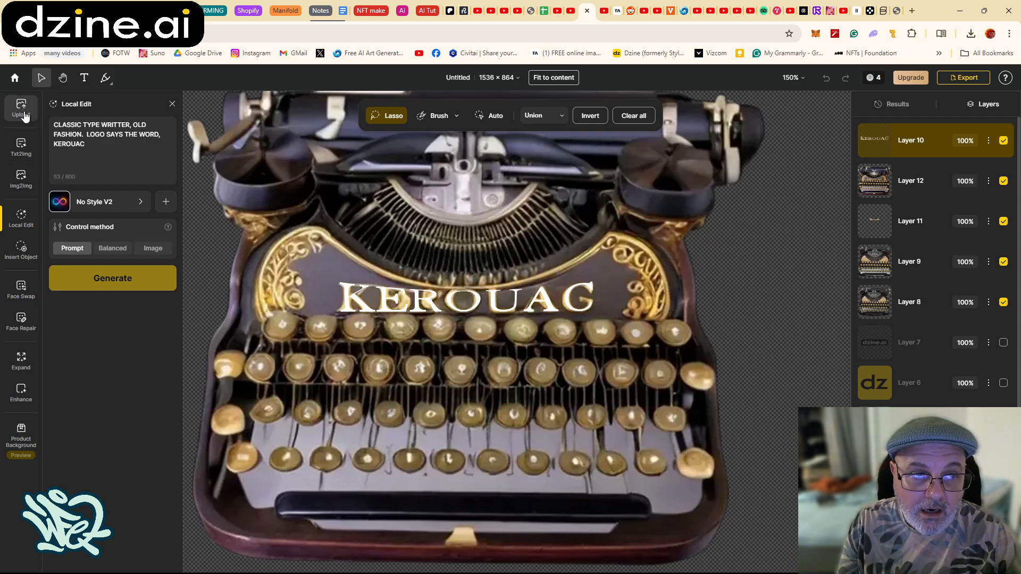
{"action": "left_click", "coordinate": [22, 147]}
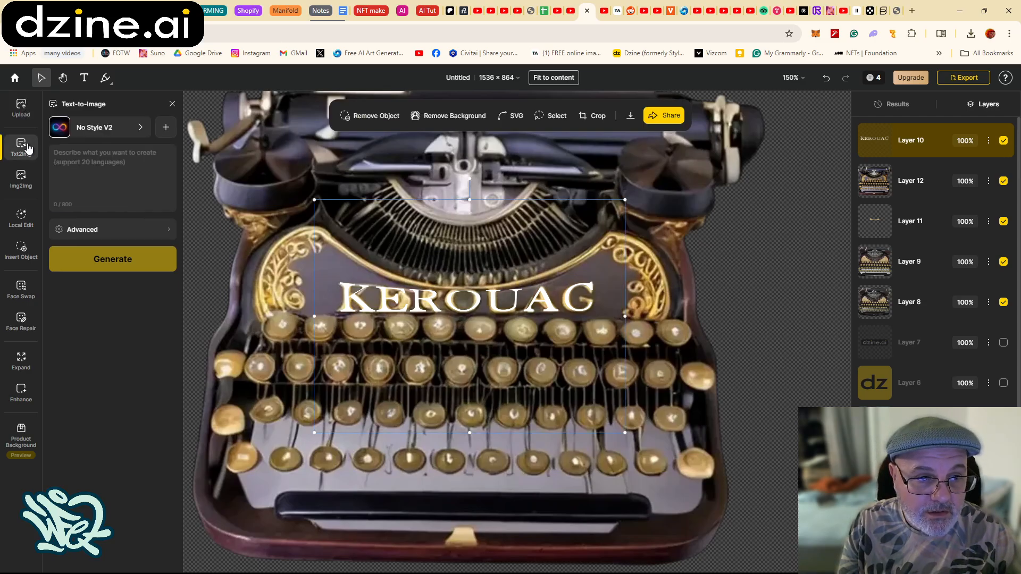
{"action": "left_click", "coordinate": [85, 130]}
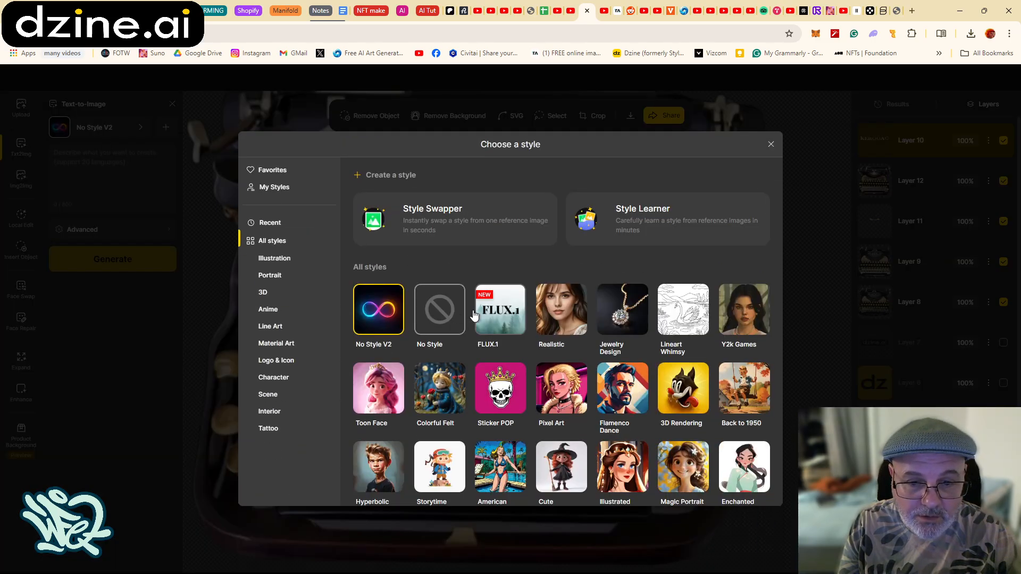
{"action": "left_click", "coordinate": [498, 308]}
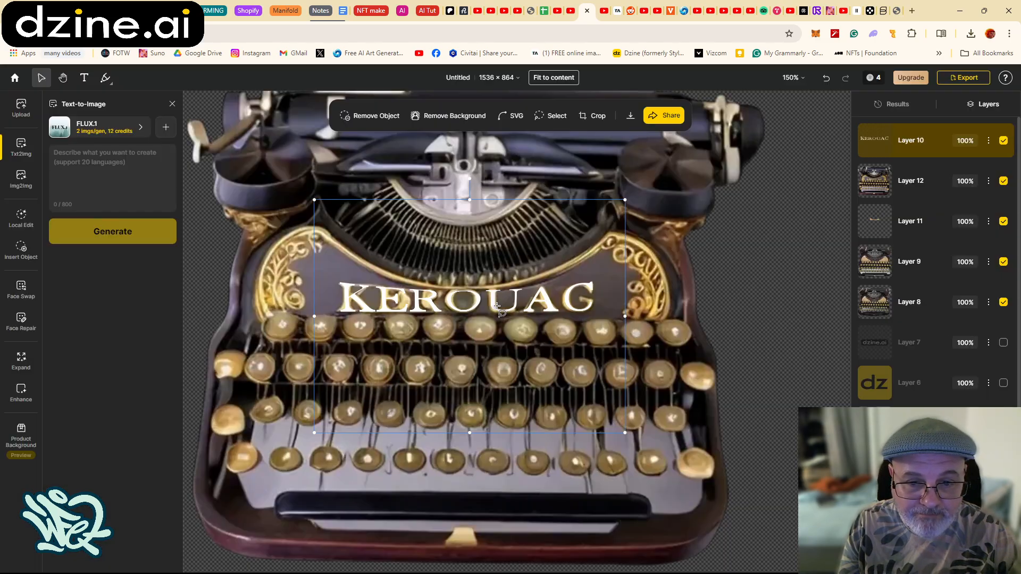
{"action": "left_click", "coordinate": [94, 169]}
{"action": "key", "text": "ctrl+v"}
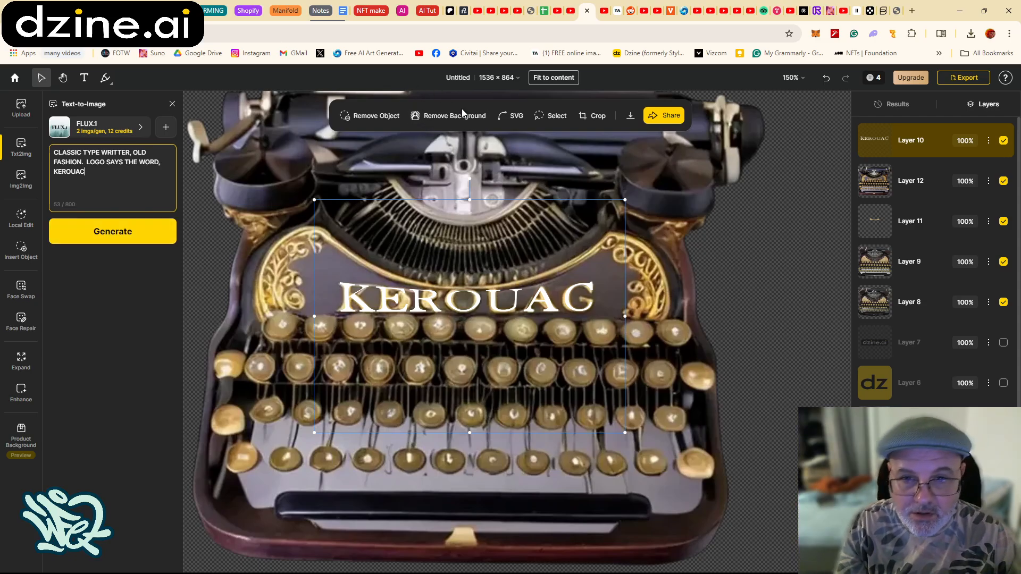
Lasso the area around the KEROUAC lettering and try to generate a Text-to-Image result with FLUX.1
{"action": "left_click", "coordinate": [553, 115]}
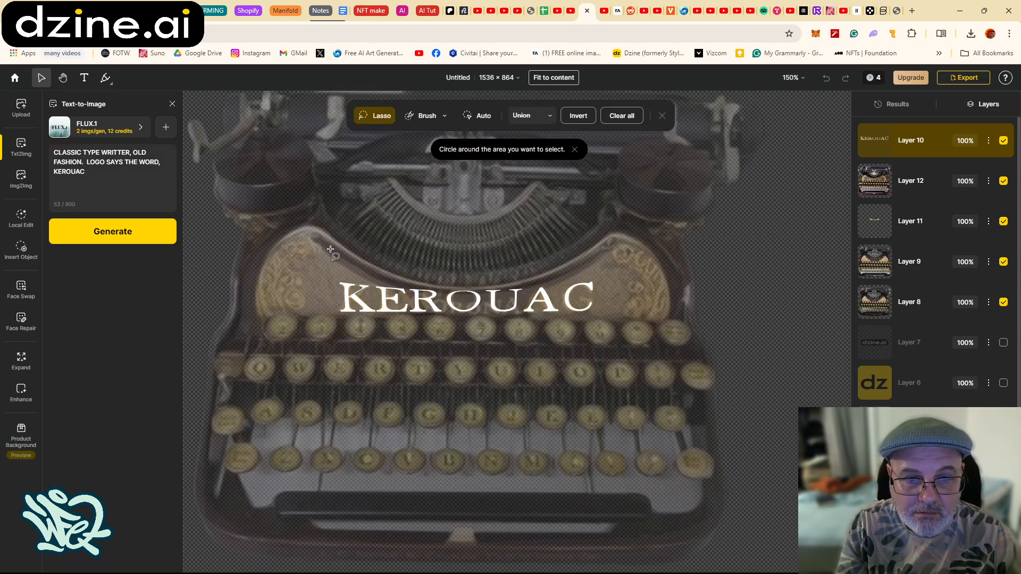
{"action": "mouse_move", "coordinate": [330, 267]}
{"action": "left_mouse_down"}
{"action": "mouse_move", "coordinate": [489, 254]}
{"action": "mouse_move", "coordinate": [659, 289]}
{"action": "mouse_move", "coordinate": [263, 359]}
{"action": "mouse_move", "coordinate": [302, 272]}
{"action": "left_mouse_up"}
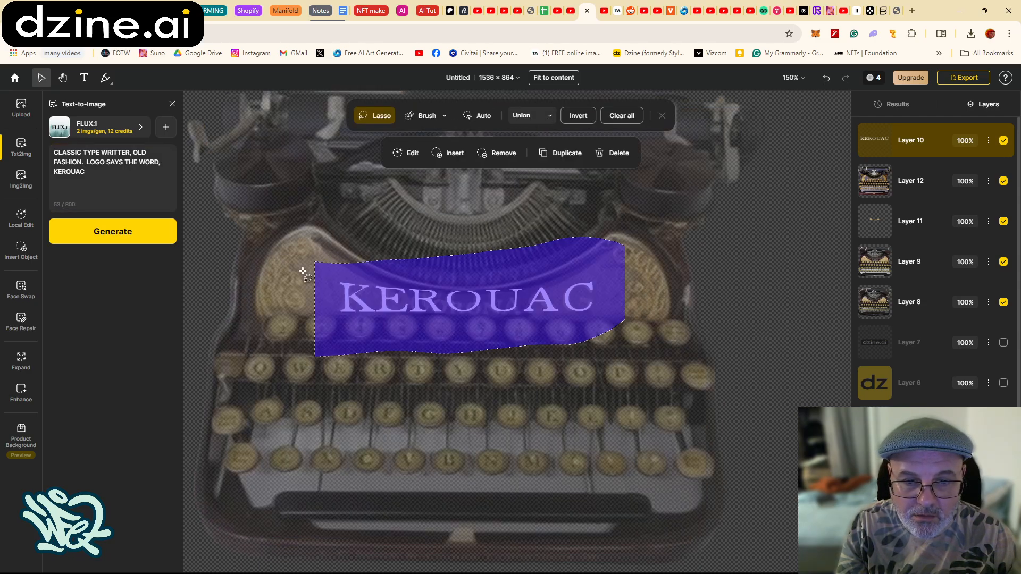
{"action": "left_click", "coordinate": [93, 237]}
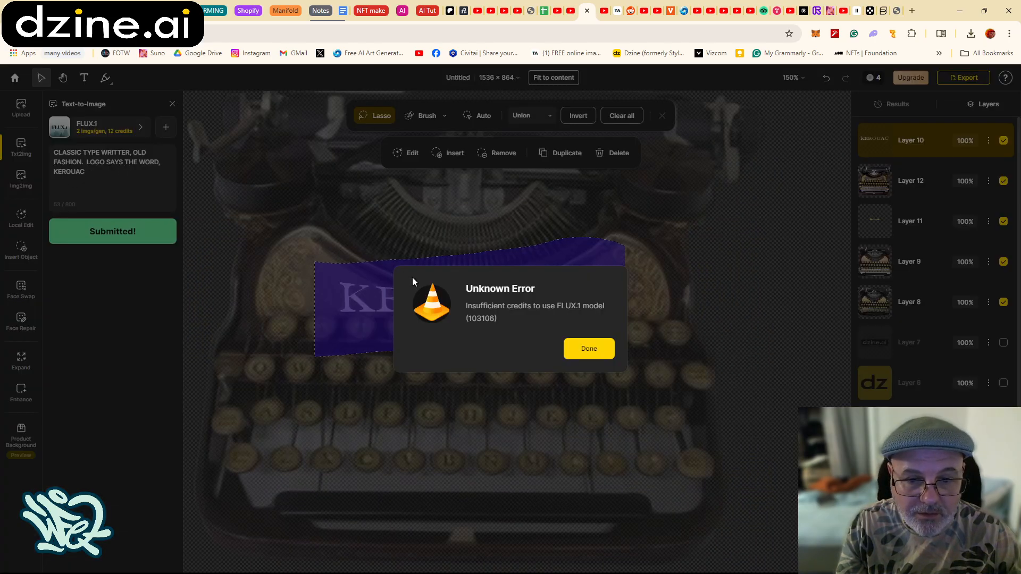
{"action": "left_click", "coordinate": [587, 349]}
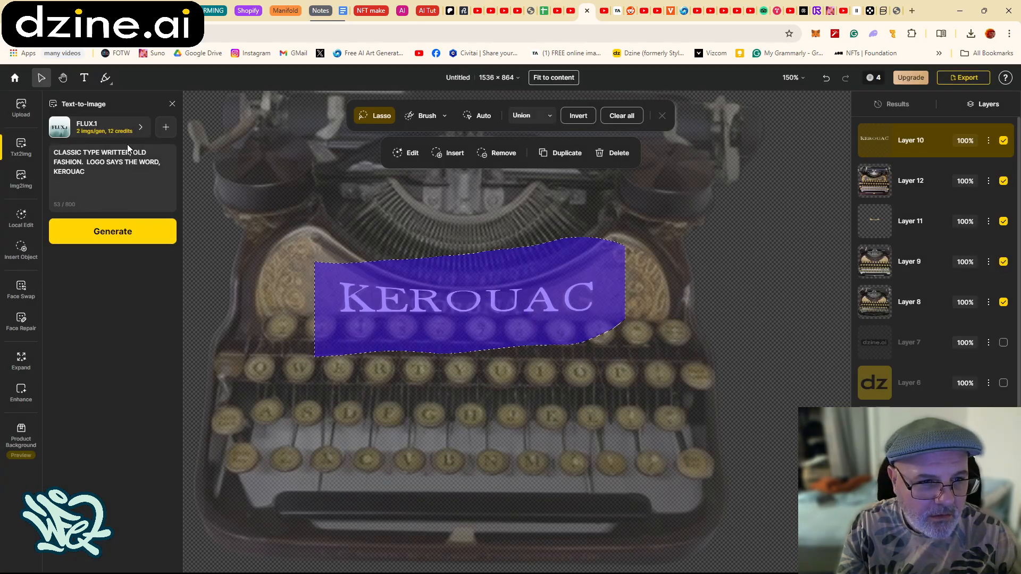
{"action": "left_click", "coordinate": [132, 227]}
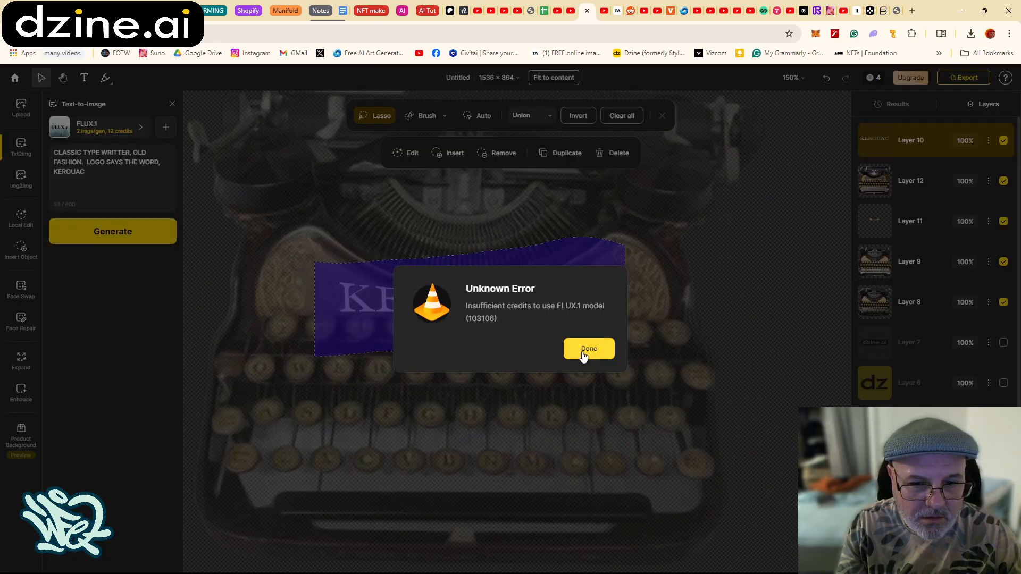
{"action": "left_click", "coordinate": [583, 355]}
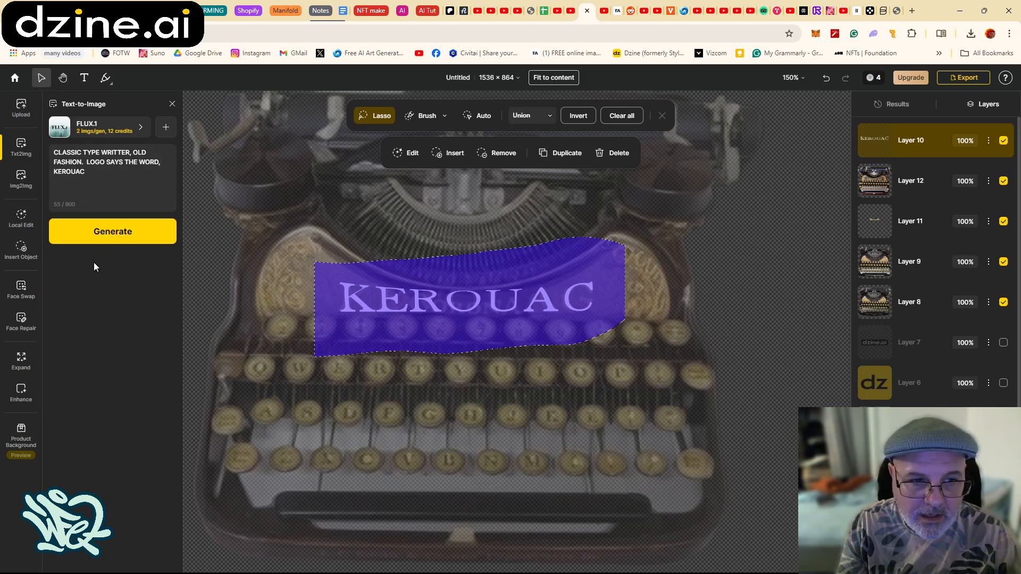
Reselect the KEROUAC lettering layer, Layer 10, return to Local Edit and clear the lasso selection
{"action": "left_click", "coordinate": [909, 182]}
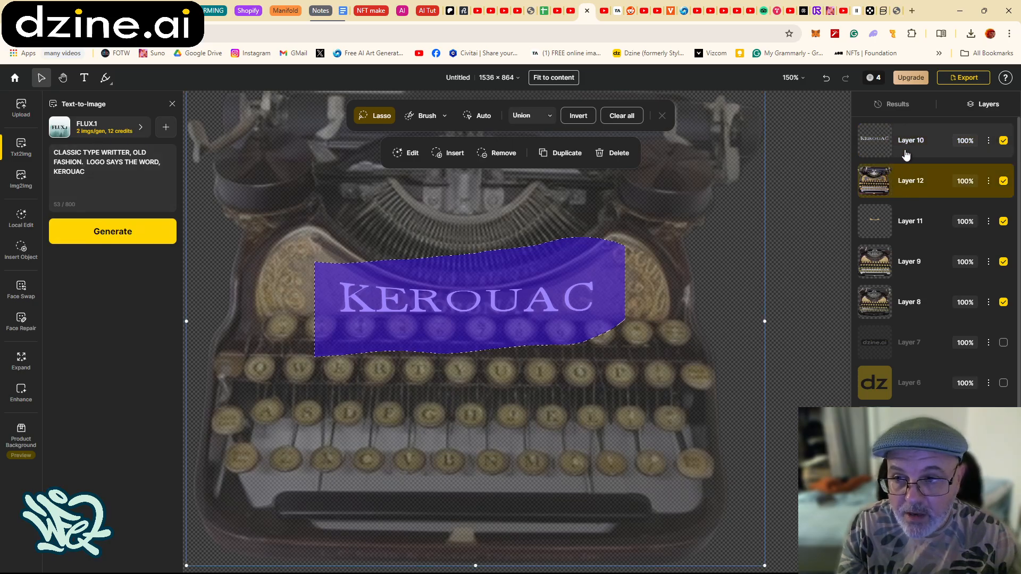
{"action": "left_click", "coordinate": [904, 152]}
{"action": "left_click", "coordinate": [33, 176]}
{"action": "left_click", "coordinate": [21, 218]}
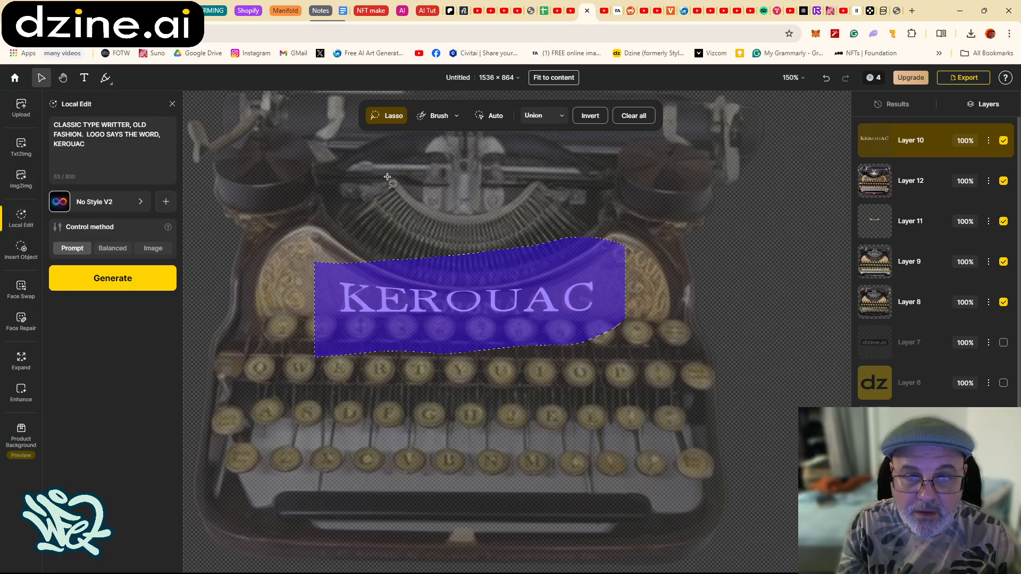
{"action": "left_click", "coordinate": [629, 117]}
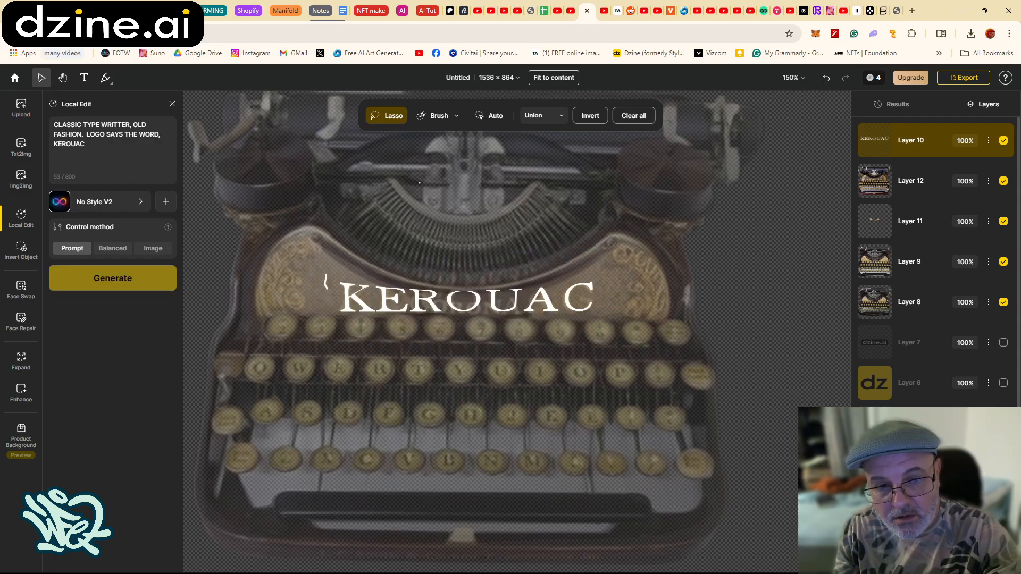
{"action": "left_click_drag", "start_coordinate": [326, 275], "coordinate": [327, 289]}
{"action": "left_click", "coordinate": [913, 178]}
{"action": "left_click", "coordinate": [912, 149]}
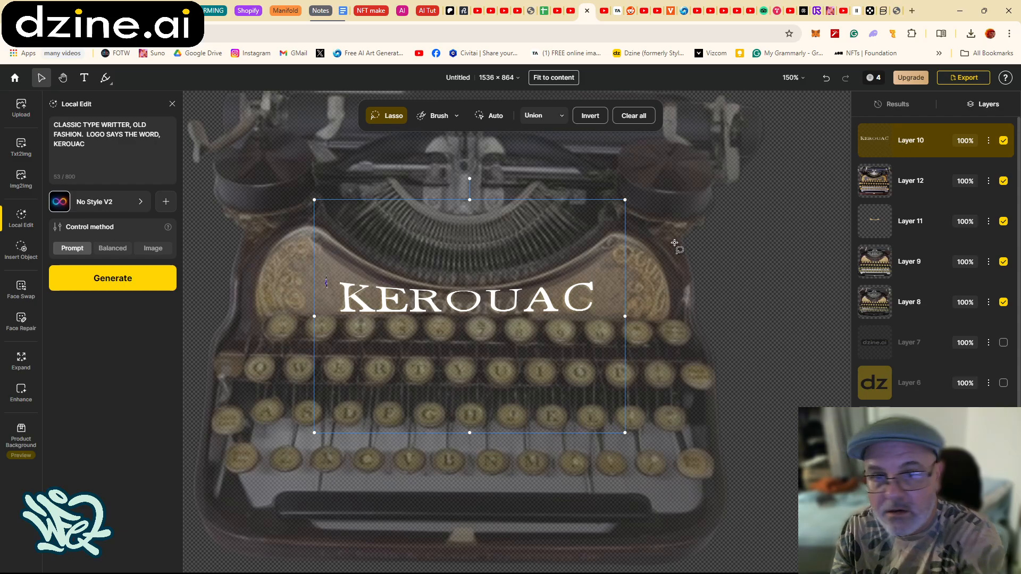
{"action": "left_click", "coordinate": [626, 118]}
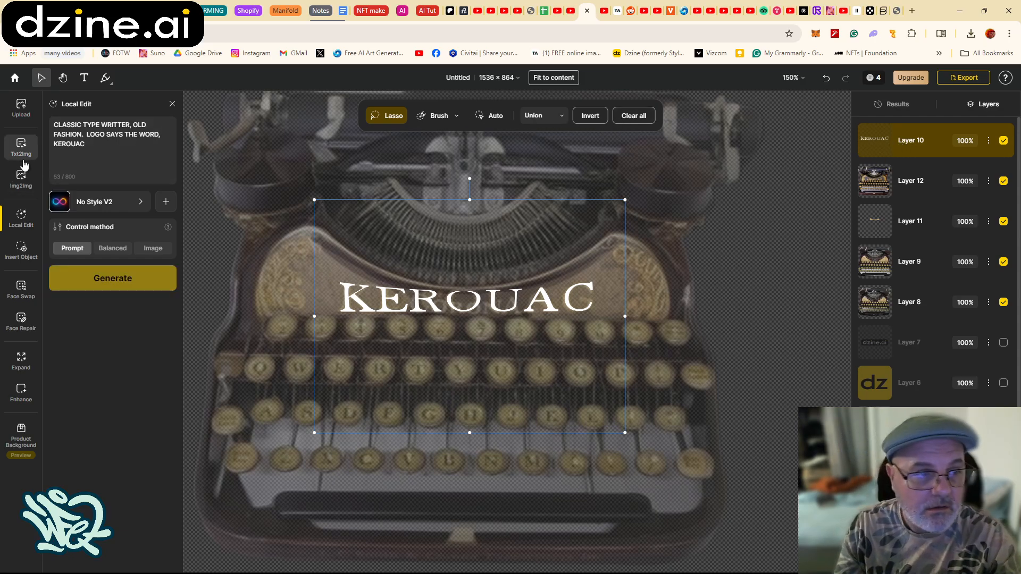
{"action": "left_click", "coordinate": [21, 179]}
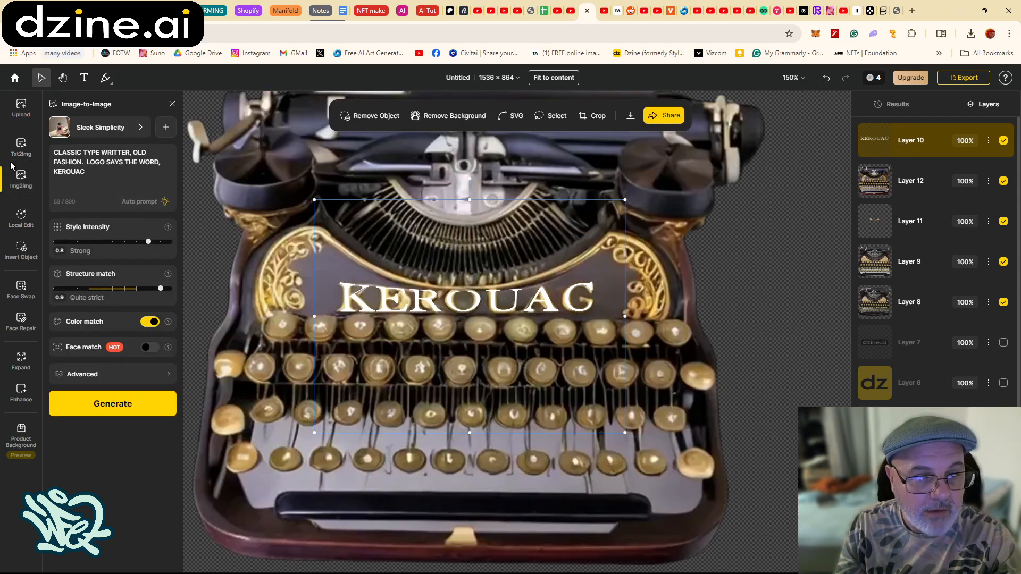
{"action": "left_click", "coordinate": [22, 216]}
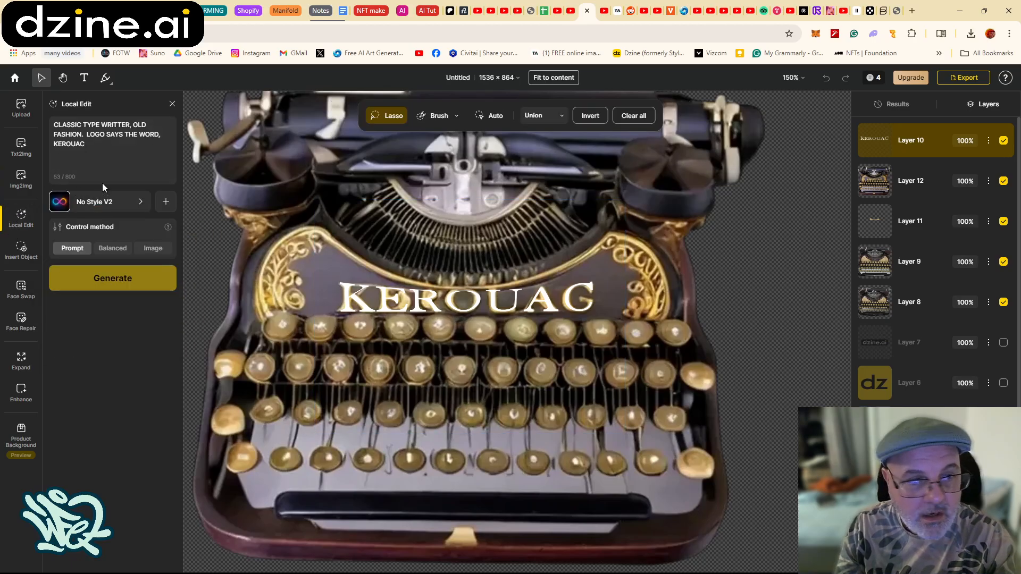
Auto-select the ornate nameplate panel behind the KEROUAC lettering and choose the Realistic style for Local Edit
{"action": "left_click", "coordinate": [489, 115]}
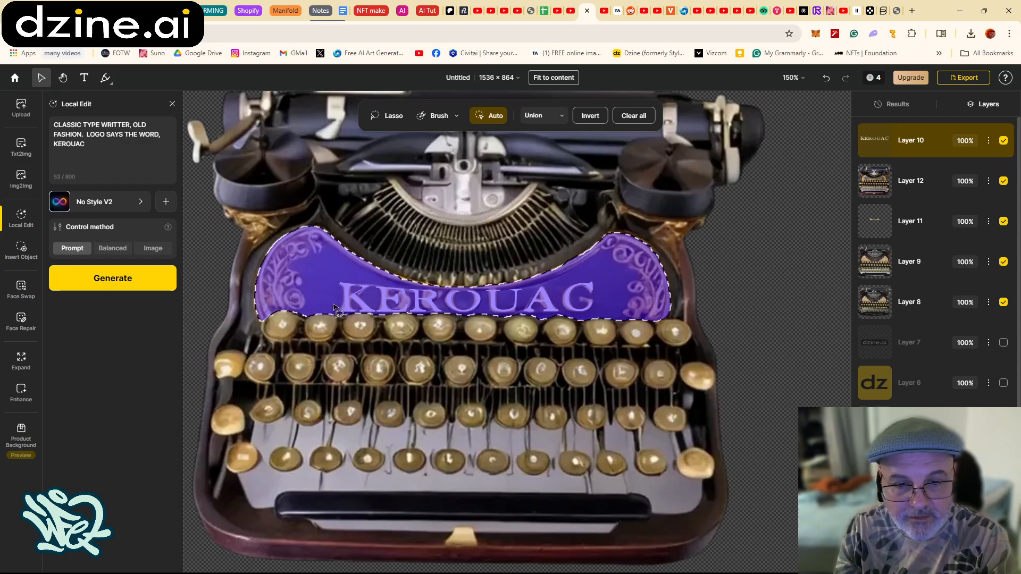
{"action": "left_click", "coordinate": [89, 212]}
{"action": "left_click", "coordinate": [436, 232]}
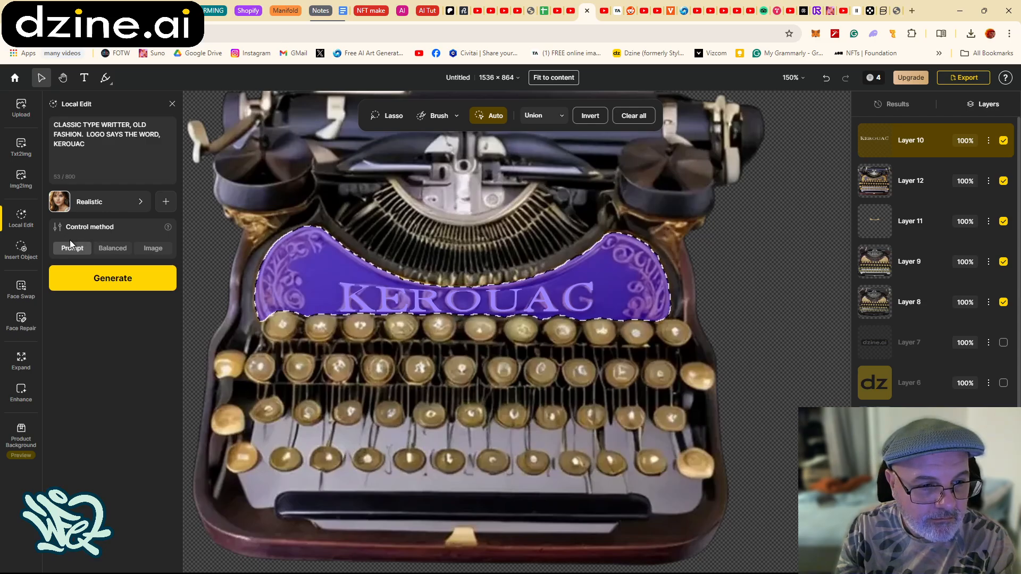
Compare the control methods, choose Balanced, and generate the Local Edit of the nameplate panel
{"action": "left_click", "coordinate": [112, 248]}
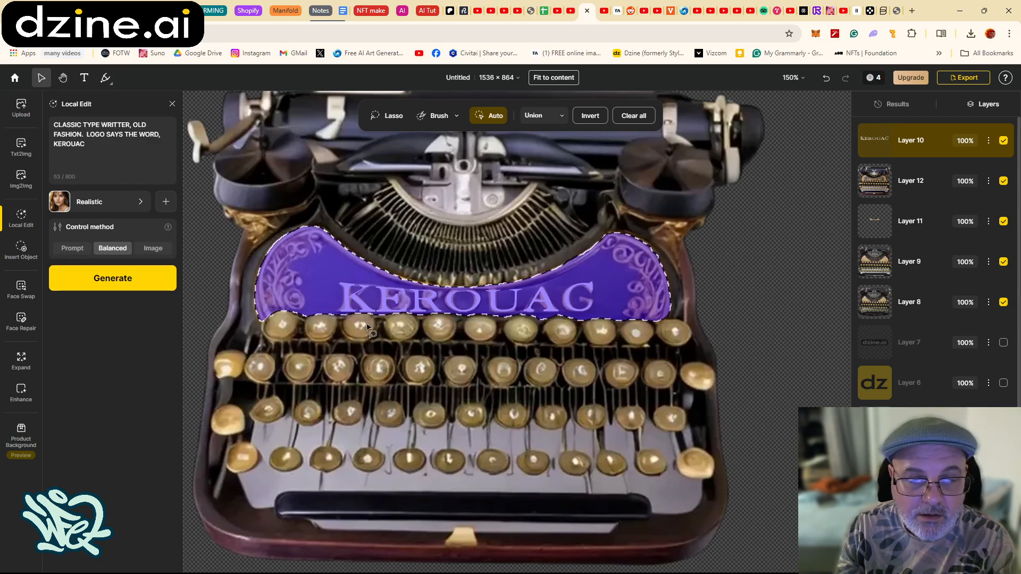
{"action": "left_click", "coordinate": [153, 248]}
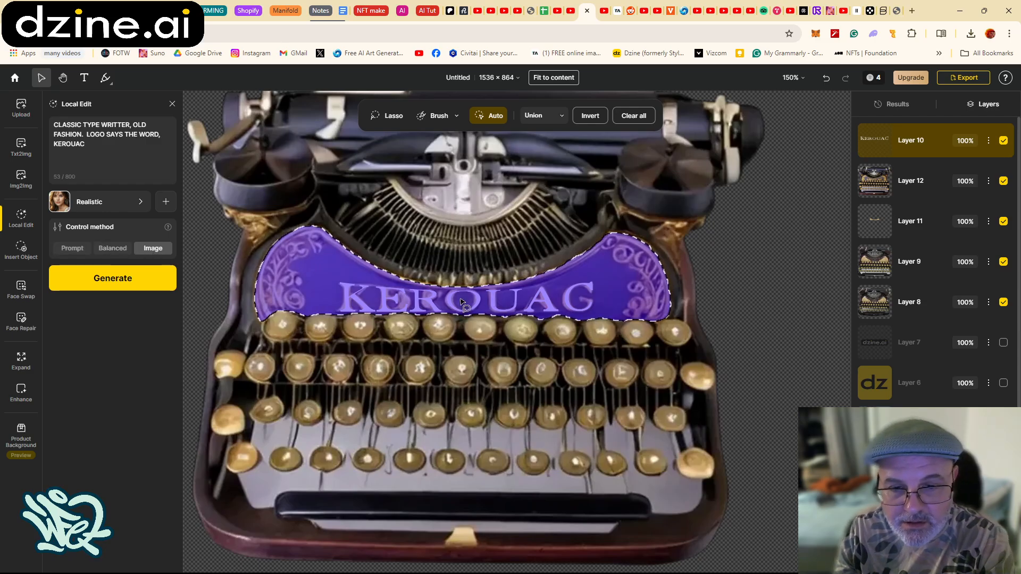
{"action": "left_click", "coordinate": [113, 248]}
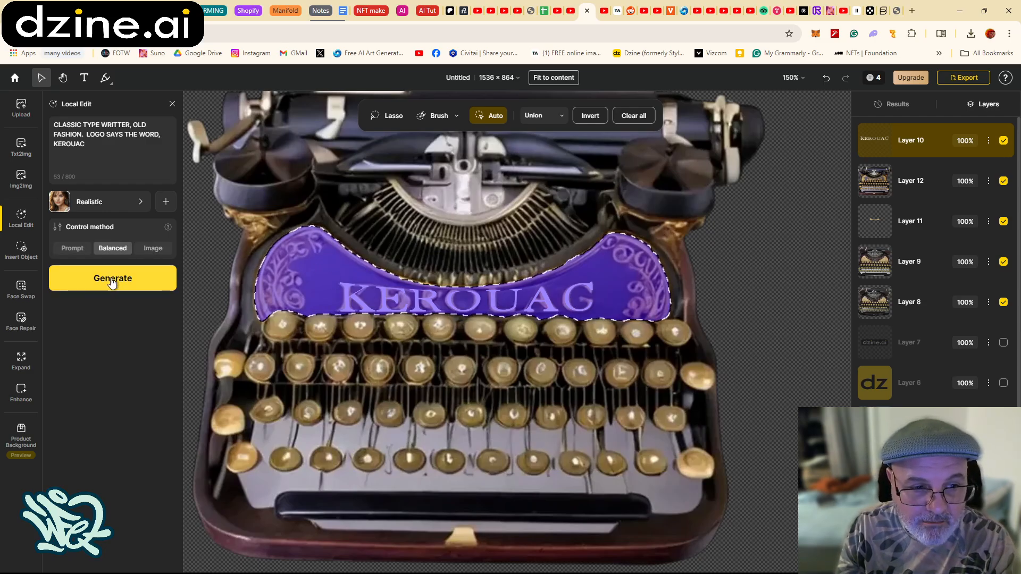
{"action": "left_click", "coordinate": [112, 284]}
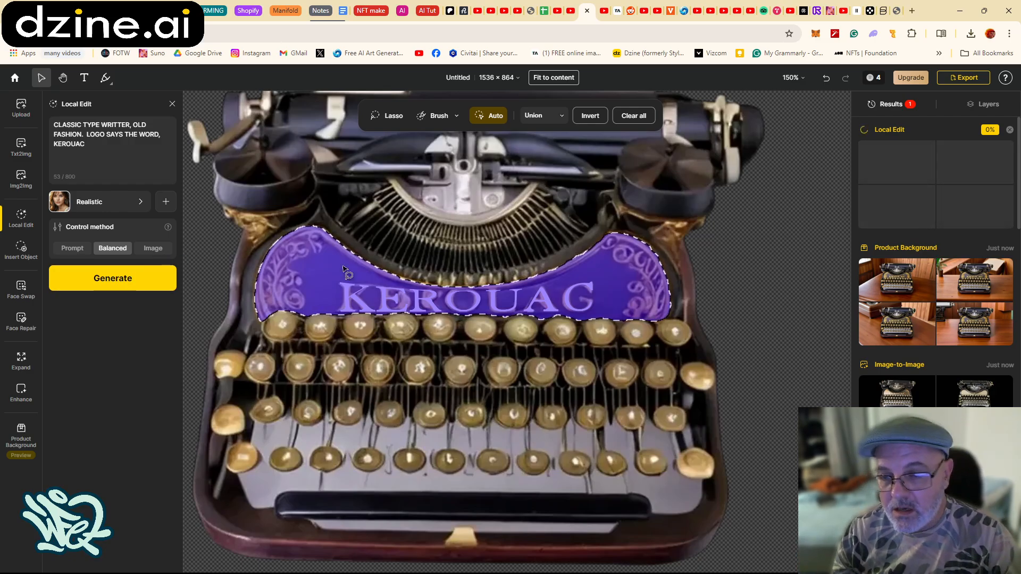
{"action": "mouse_move", "coordinate": [927, 271]}
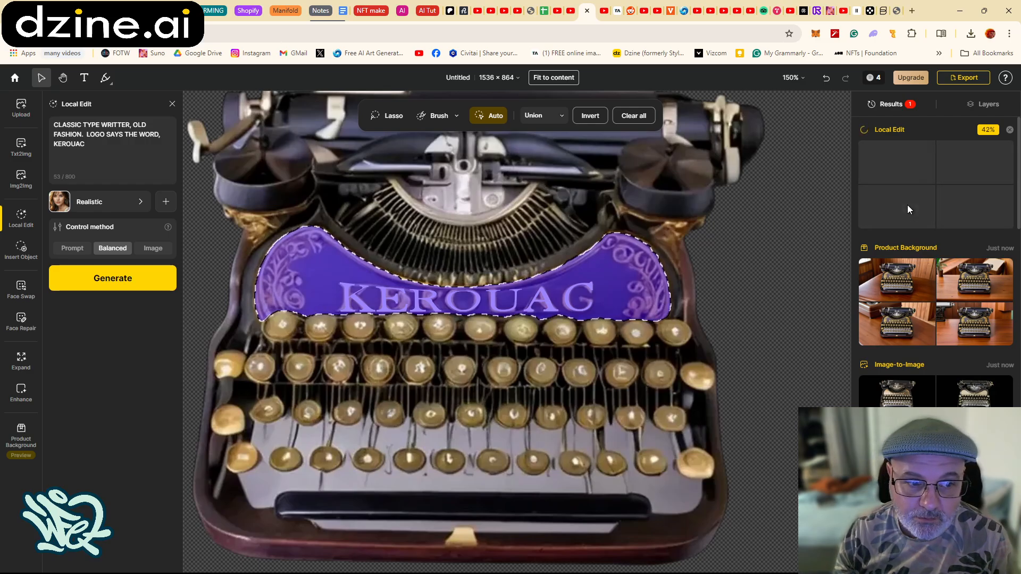
Try to generate another Local Edit with the Sleek Simplicity style, Style Intensity 0.8 and the Image control method
{"action": "left_click", "coordinate": [107, 202]}
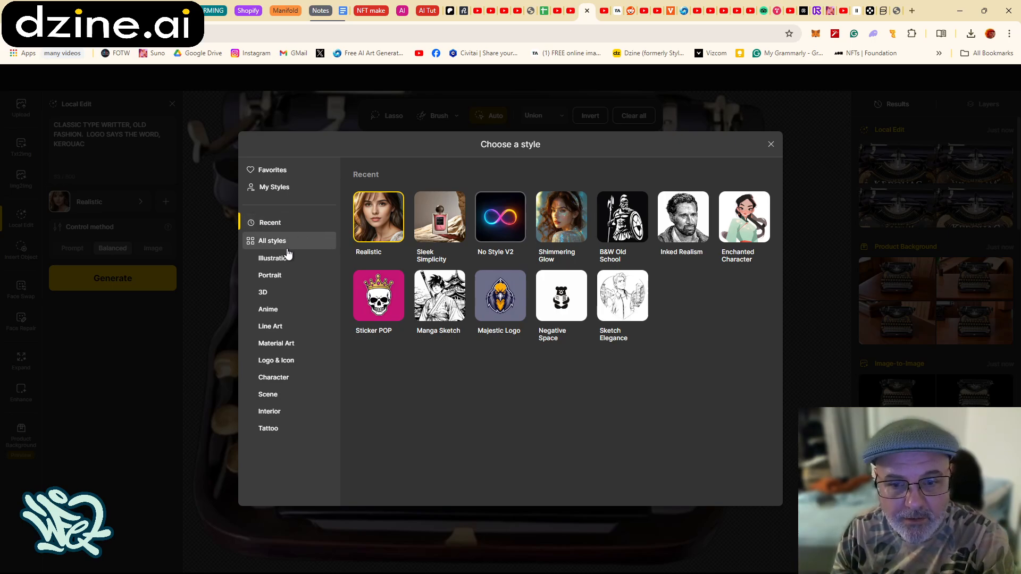
{"action": "left_click", "coordinate": [439, 217]}
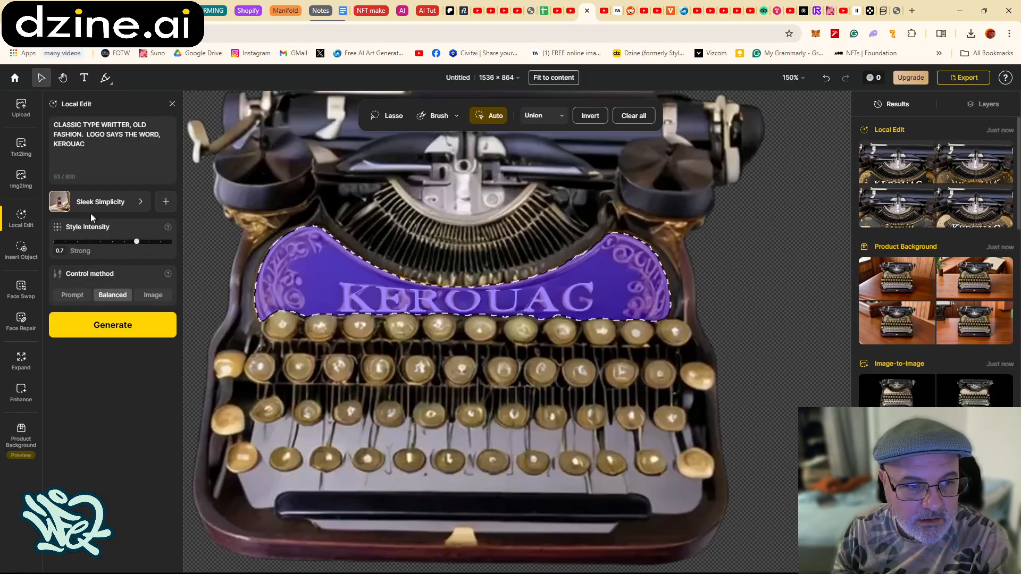
{"action": "left_click_drag", "start_coordinate": [137, 242], "coordinate": [160, 242]}
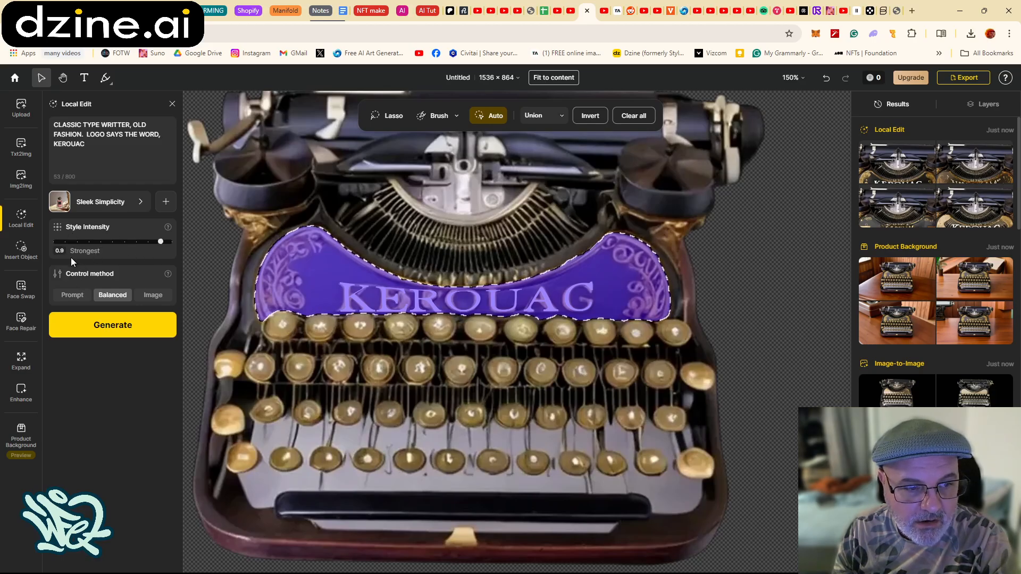
{"action": "left_click_drag", "start_coordinate": [160, 241], "coordinate": [136, 242]}
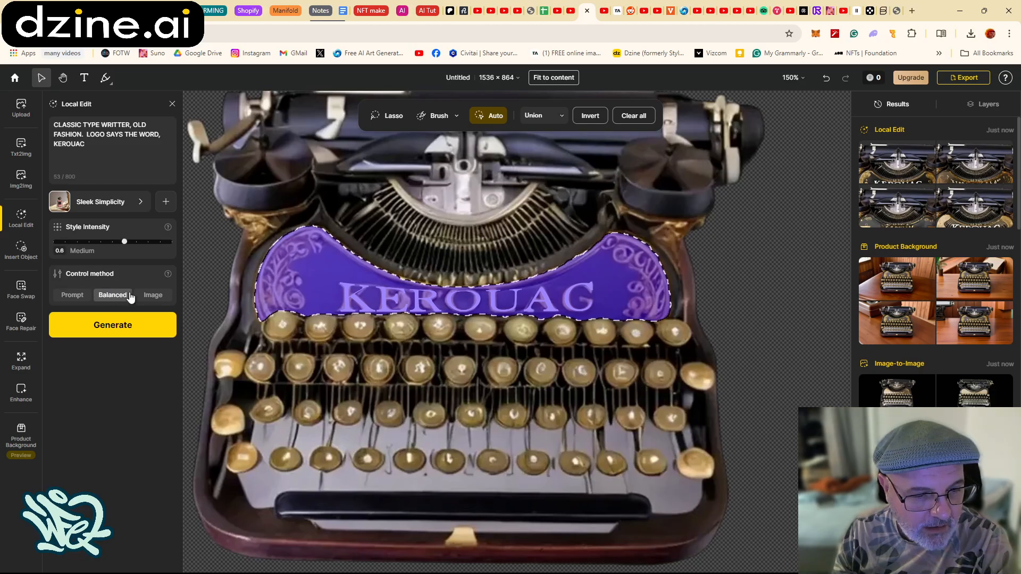
{"action": "left_click", "coordinate": [152, 295]}
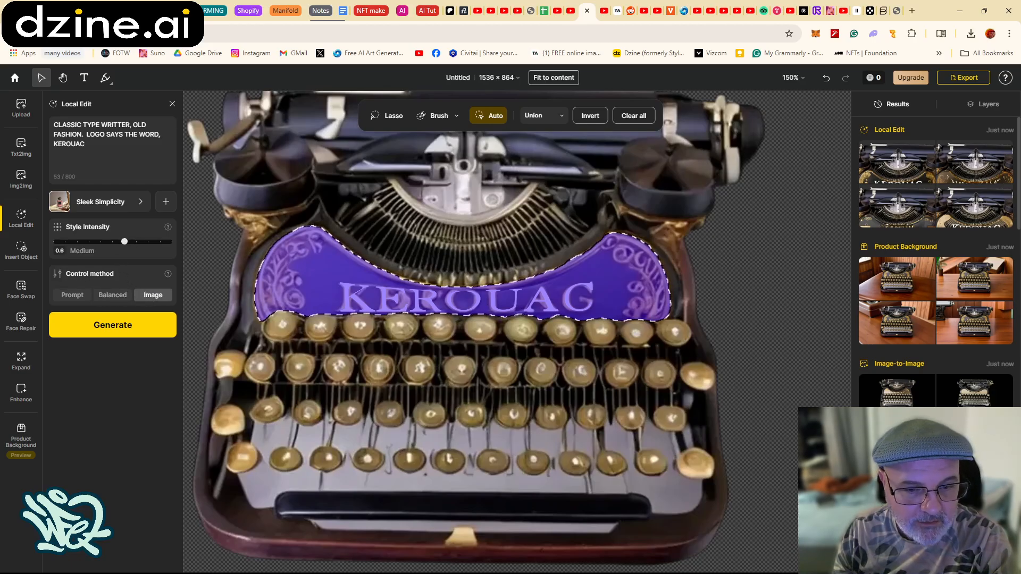
{"action": "left_click_drag", "start_coordinate": [124, 241], "coordinate": [137, 241]}
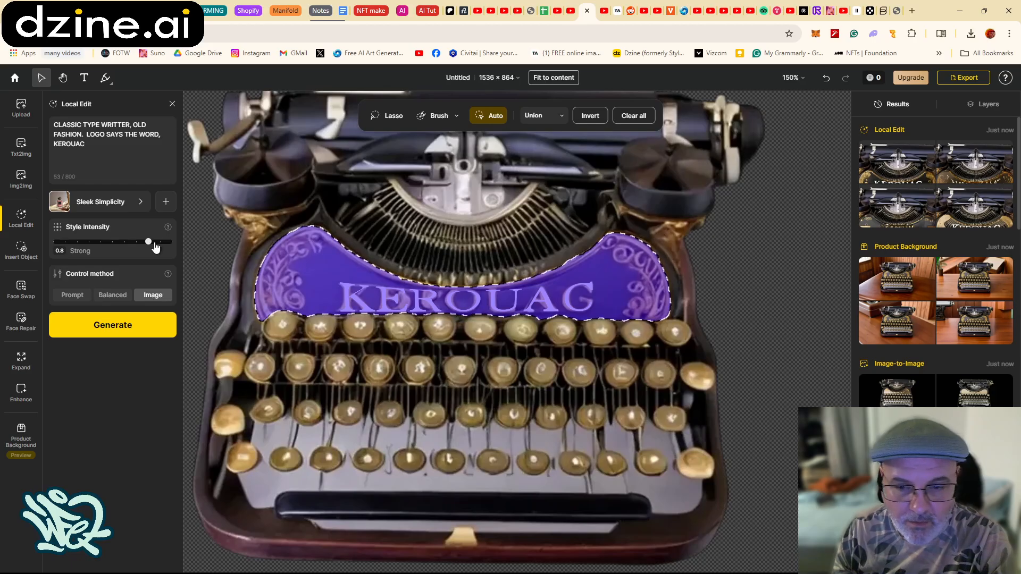
{"action": "left_click", "coordinate": [112, 326]}
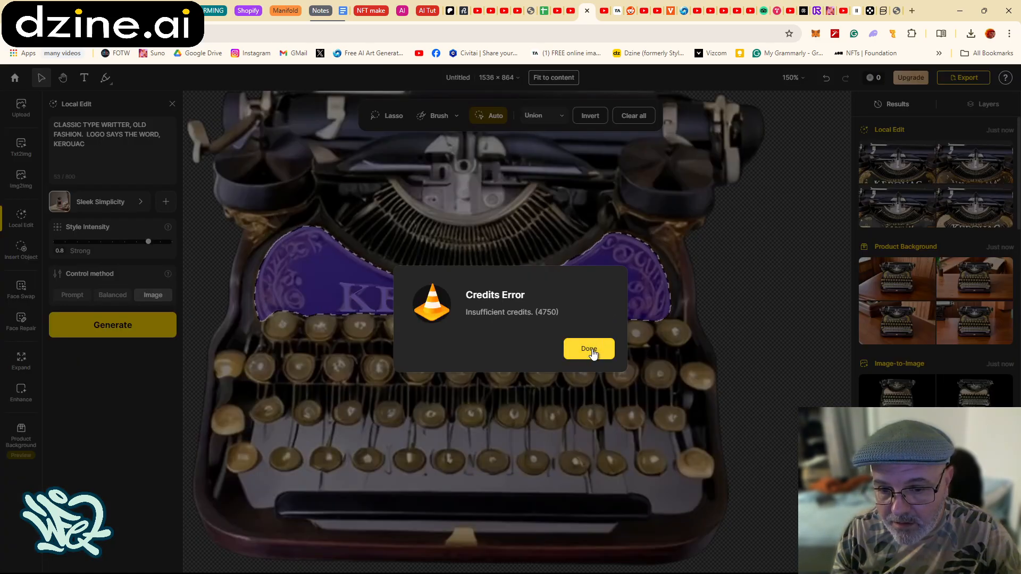
{"action": "left_click", "coordinate": [588, 349]}
Preview the generated Local Edit variations of the typewriter to compare their KEROUAC lettering
{"action": "mouse_move", "coordinate": [905, 203]}
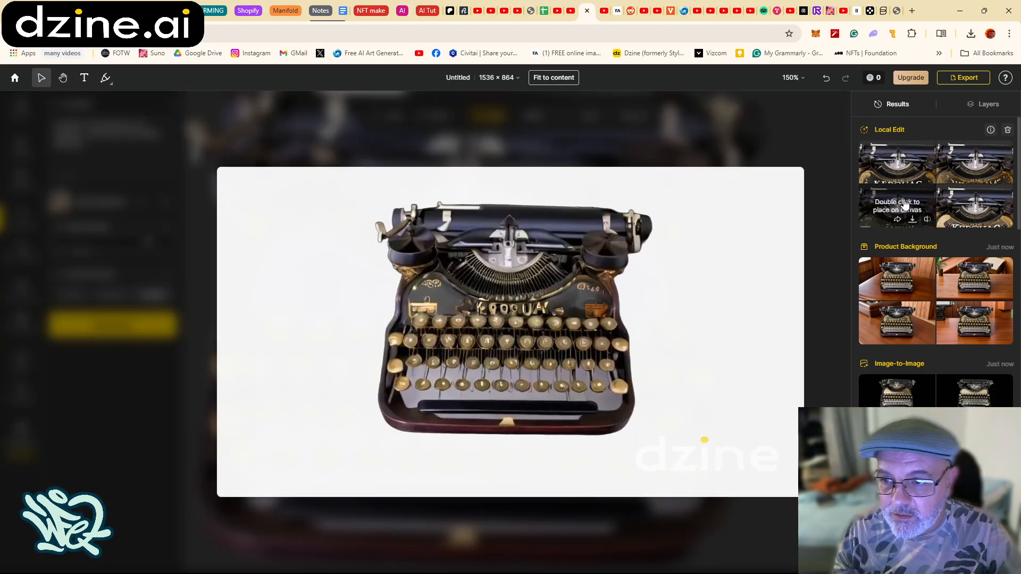
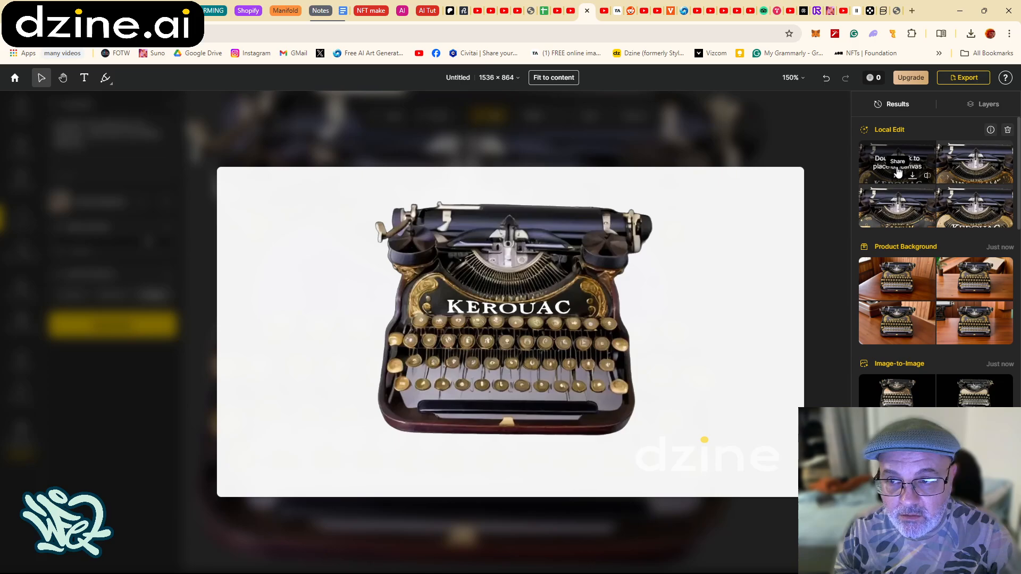
Place the first Local Edit typewriter and the first wooden product background on the canvas, stacking the background beneath the typewriter
{"action": "double_click", "coordinate": [897, 173]}
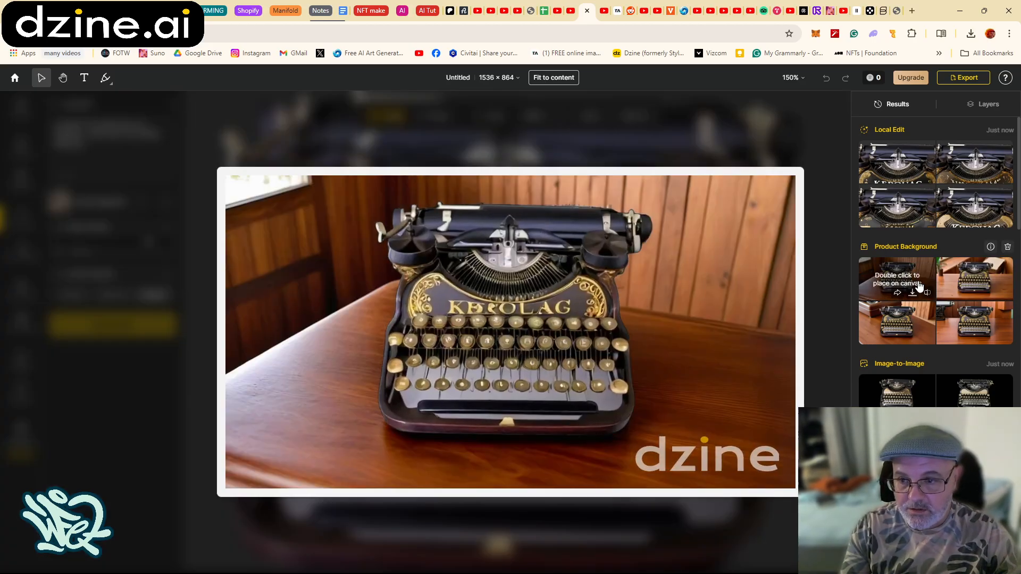
{"action": "double_click", "coordinate": [918, 285]}
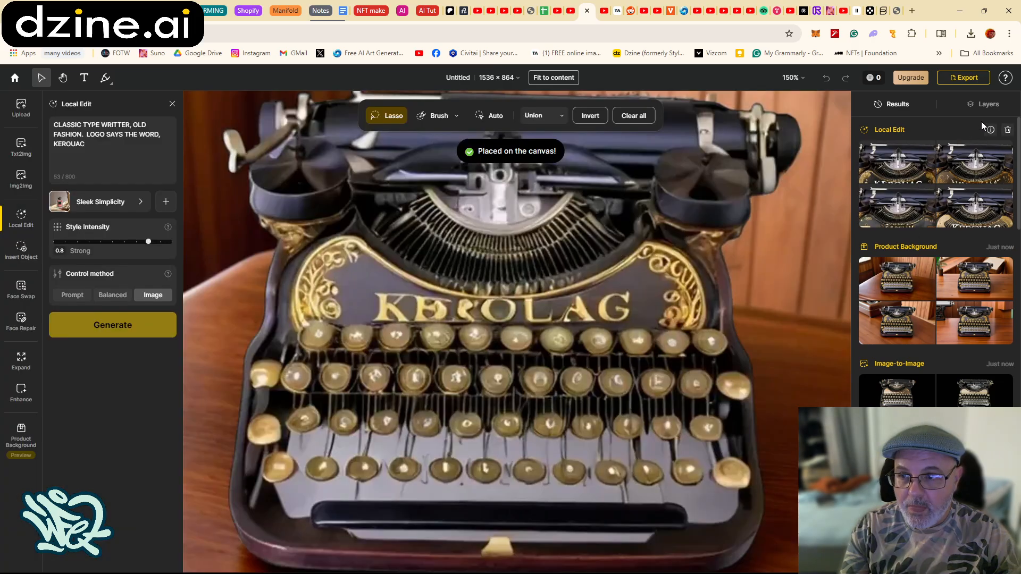
{"action": "left_click", "coordinate": [981, 106]}
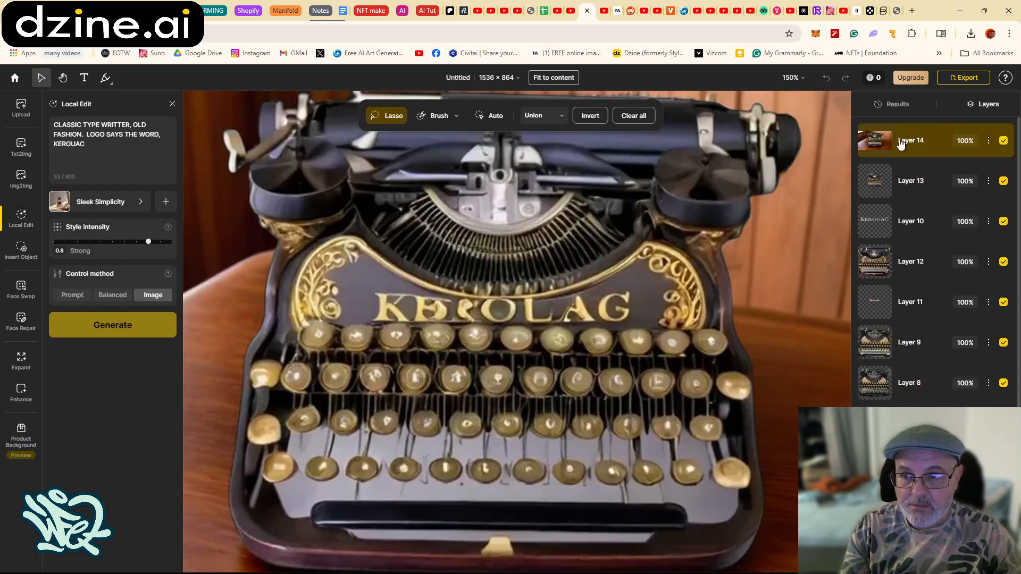
{"action": "left_click_drag", "start_coordinate": [915, 141], "coordinate": [896, 193]}
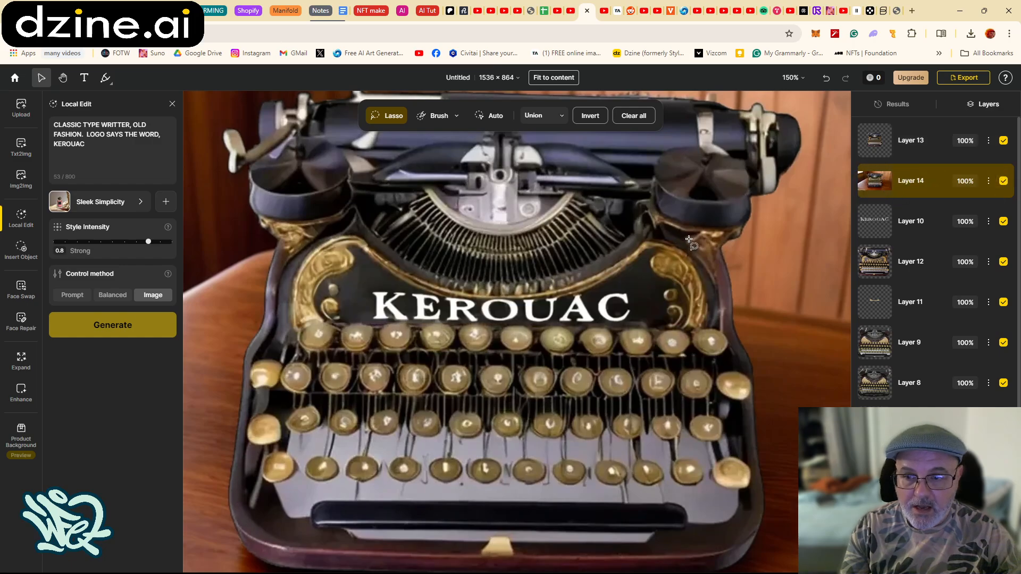
{"action": "left_click", "coordinate": [790, 79]}
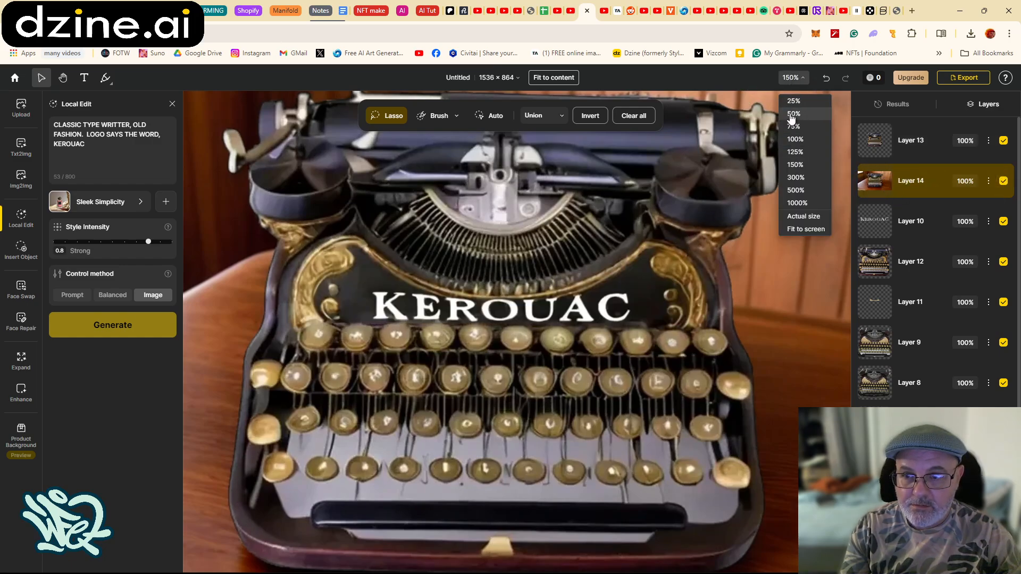
{"action": "left_click", "coordinate": [793, 113]}
{"action": "left_click_drag", "start_coordinate": [332, 327], "coordinate": [291, 324]}
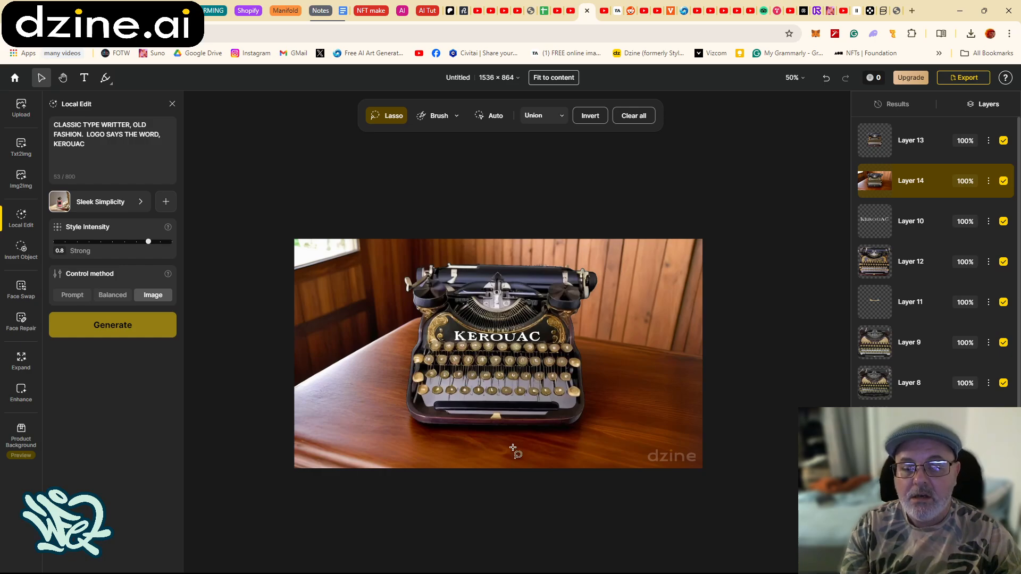
Move Layer 12 below Layer 11, and duplicate the lassoed lettered keyboard of the original typewriter on Layer 8
{"action": "left_click_drag", "start_coordinate": [918, 271], "coordinate": [879, 314]}
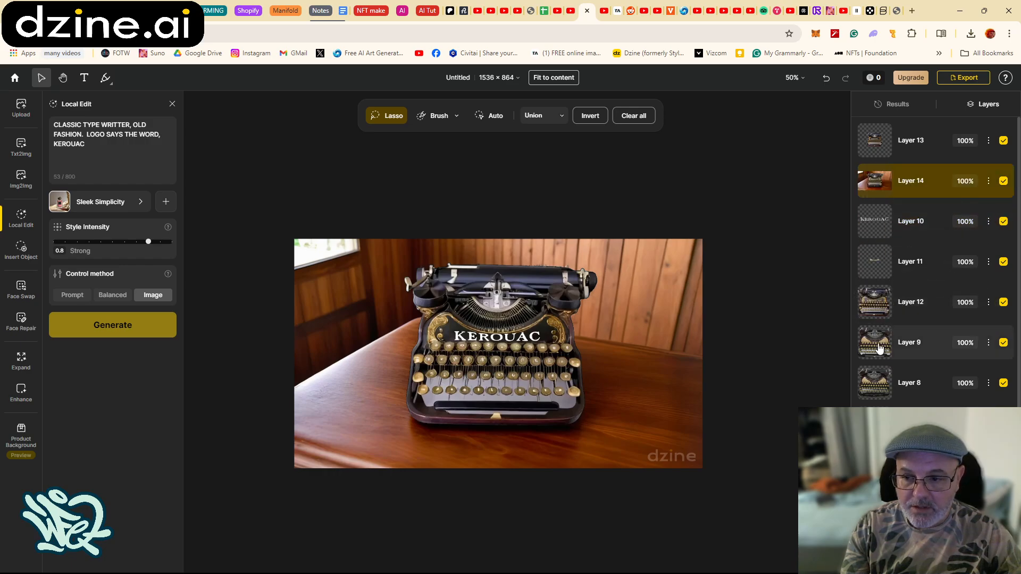
{"action": "left_click", "coordinate": [887, 383]}
{"action": "left_click", "coordinate": [987, 383]}
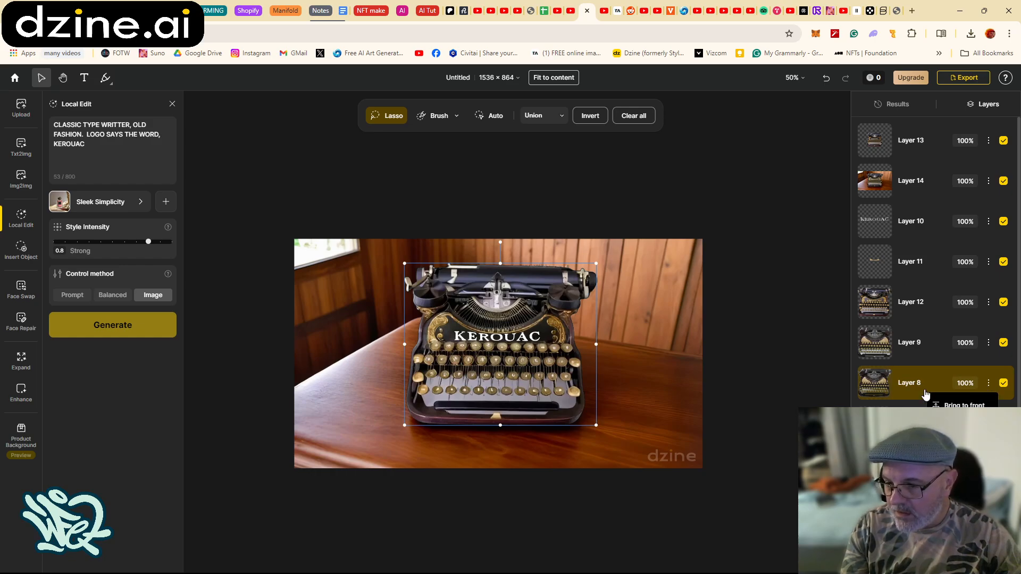
{"action": "left_click", "coordinate": [905, 383]}
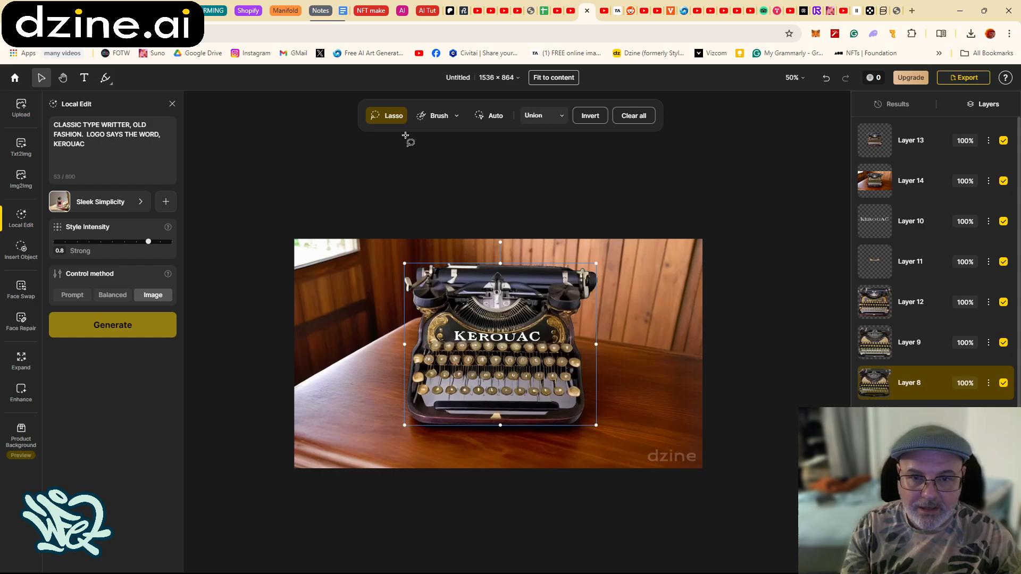
{"action": "left_click", "coordinate": [21, 178]}
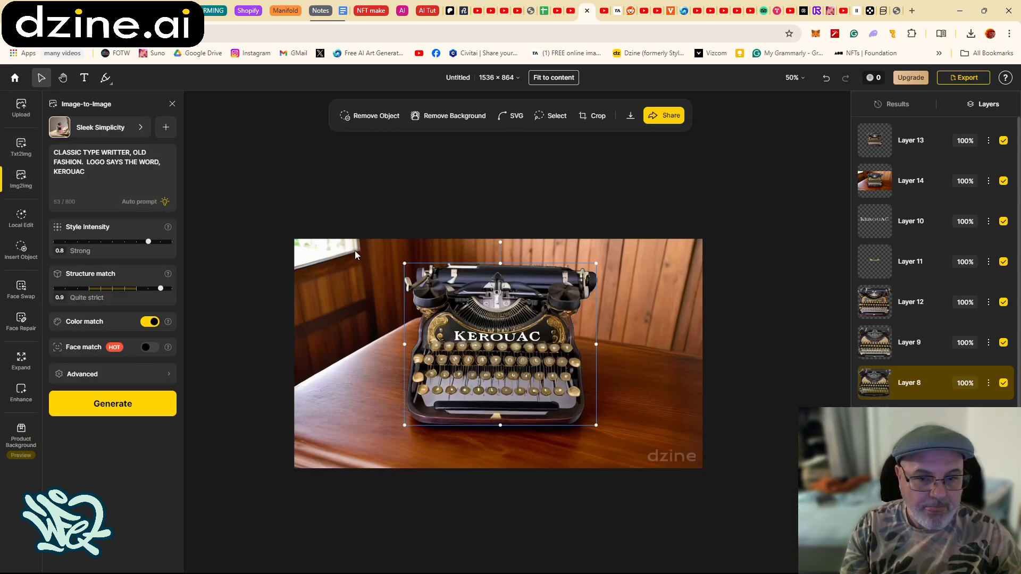
{"action": "left_click", "coordinate": [988, 384]}
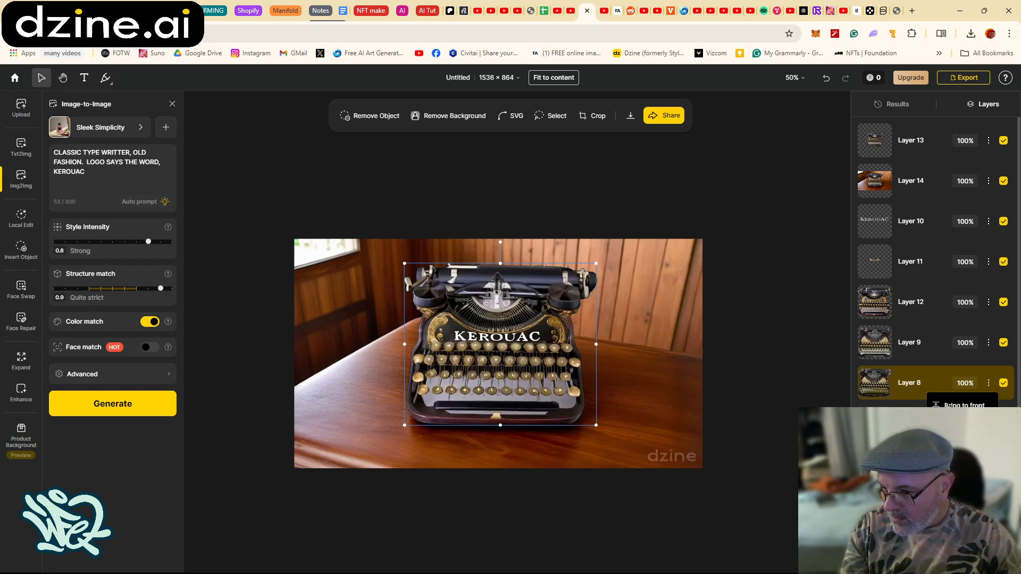
{"action": "left_click", "coordinate": [910, 382]}
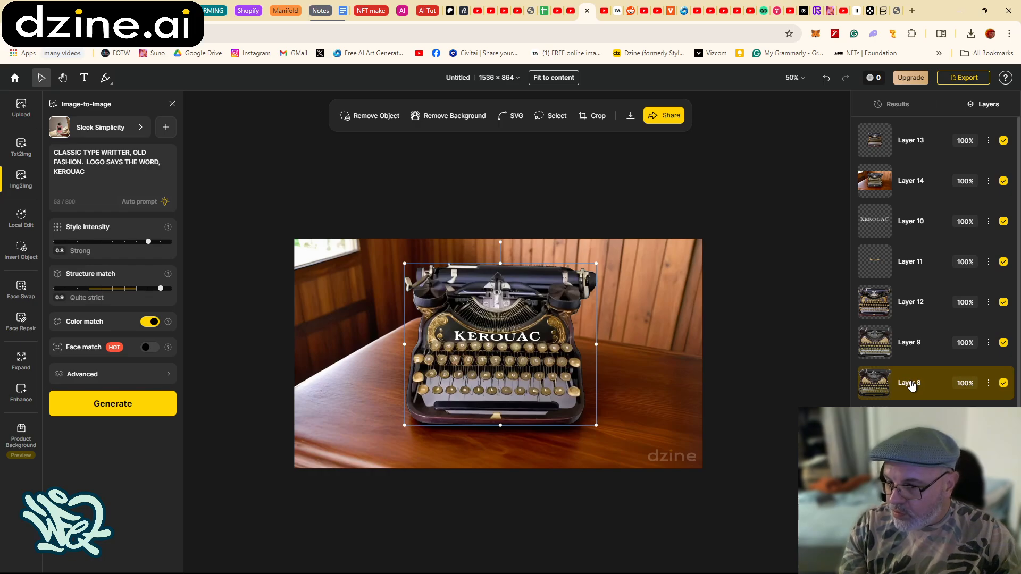
{"action": "left_click", "coordinate": [552, 117]}
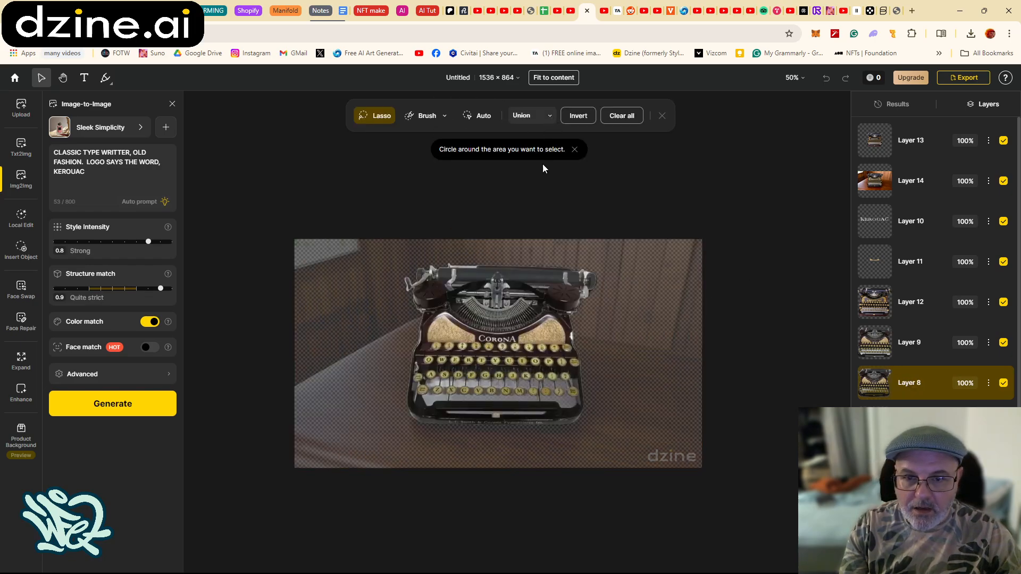
{"action": "left_click_drag", "start_coordinate": [455, 262], "coordinate": [572, 259]}
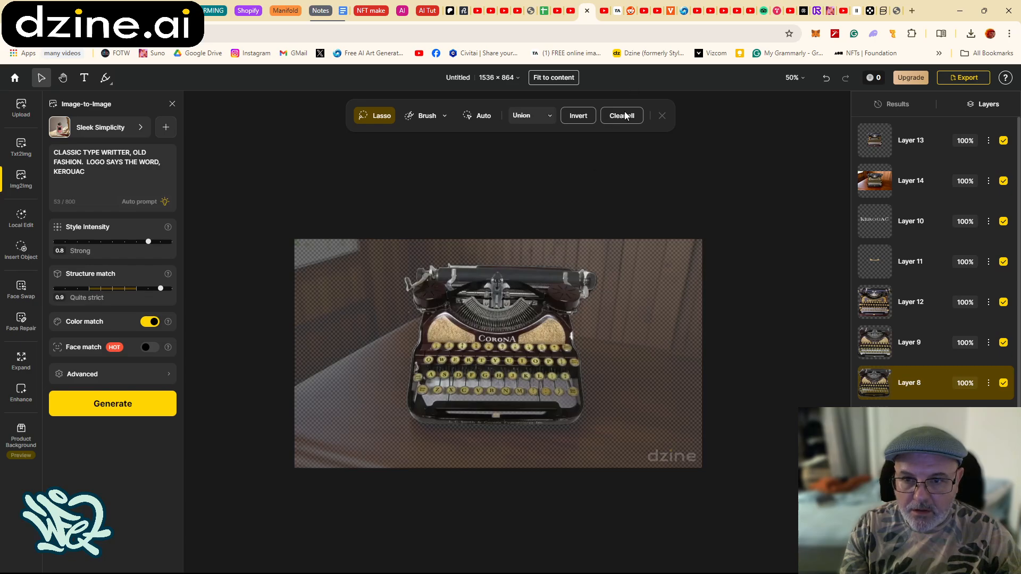
{"action": "mouse_move", "coordinate": [406, 345]}
{"action": "left_mouse_down"}
{"action": "mouse_move", "coordinate": [429, 335]}
{"action": "mouse_move", "coordinate": [550, 342]}
{"action": "mouse_move", "coordinate": [595, 357]}
{"action": "mouse_move", "coordinate": [599, 380]}
{"action": "mouse_move", "coordinate": [592, 400]}
{"action": "mouse_move", "coordinate": [564, 407]}
{"action": "mouse_move", "coordinate": [429, 410]}
{"action": "mouse_move", "coordinate": [402, 402]}
{"action": "mouse_move", "coordinate": [408, 352]}
{"action": "left_mouse_up"}
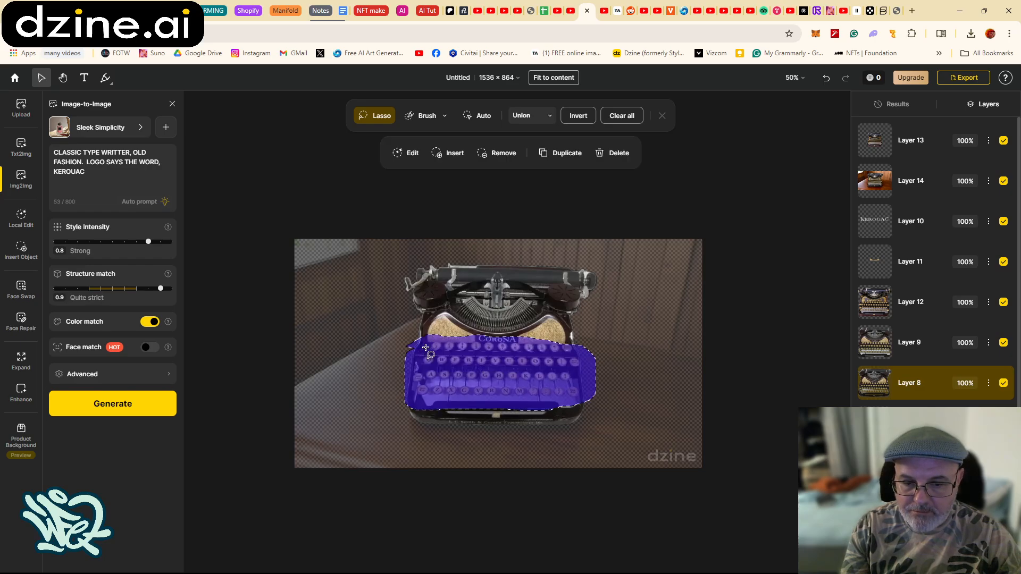
{"action": "left_click", "coordinate": [564, 154]}
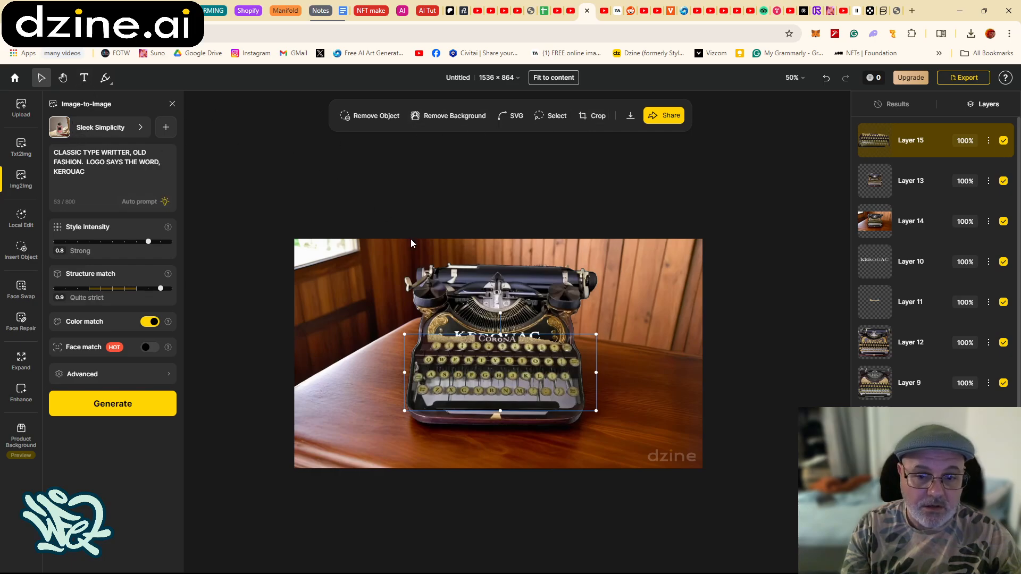
Lasso the Corona nameplate strip above the keys on the duplicated keyboard layer and delete it
{"action": "left_click", "coordinate": [552, 115]}
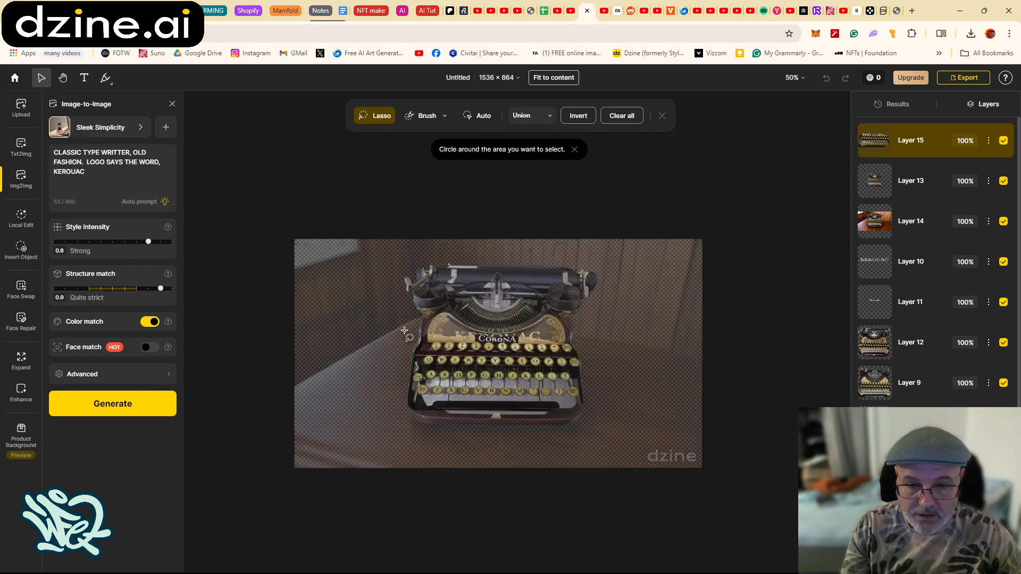
{"action": "left_click", "coordinate": [792, 78]}
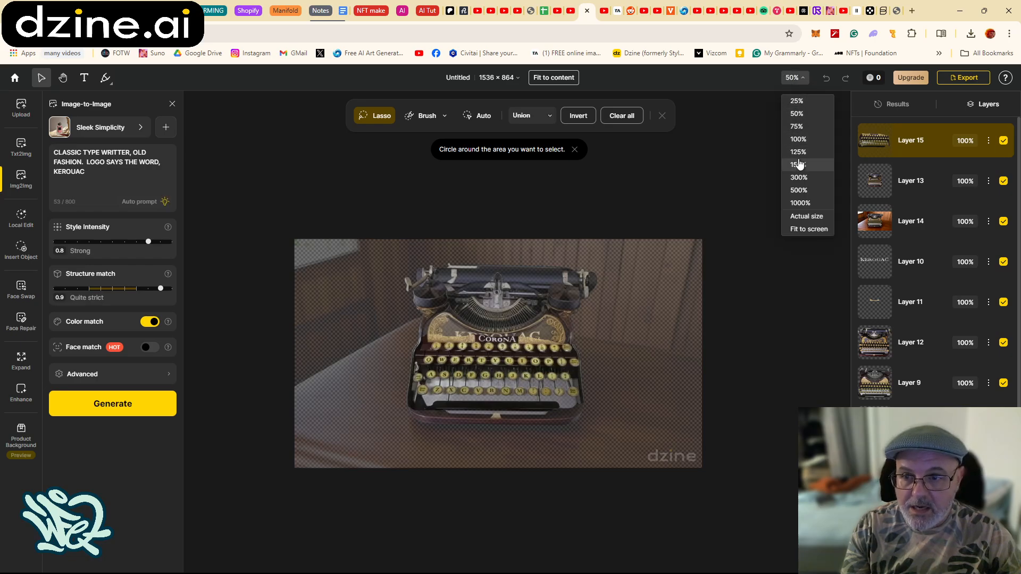
{"action": "left_click", "coordinate": [798, 152]}
{"action": "mouse_move", "coordinate": [284, 266]}
{"action": "left_mouse_down"}
{"action": "mouse_move", "coordinate": [412, 292]}
{"action": "mouse_move", "coordinate": [411, 309]}
{"action": "mouse_move", "coordinate": [390, 311]}
{"action": "mouse_move", "coordinate": [287, 304]}
{"action": "left_mouse_up"}
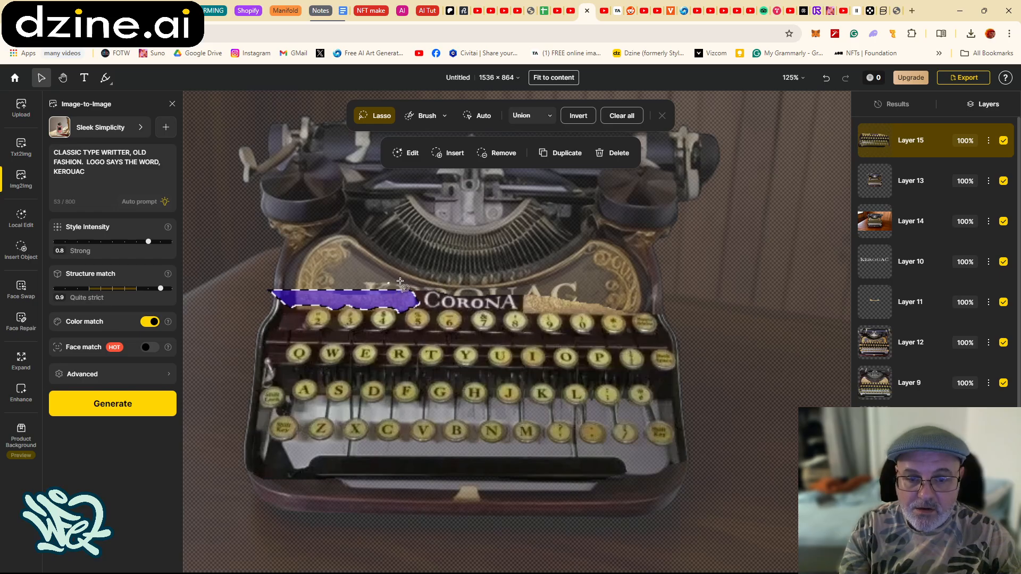
{"action": "mouse_move", "coordinate": [400, 280]}
{"action": "left_mouse_down"}
{"action": "mouse_move", "coordinate": [596, 263]}
{"action": "mouse_move", "coordinate": [637, 288]}
{"action": "mouse_move", "coordinate": [628, 315]}
{"action": "mouse_move", "coordinate": [569, 320]}
{"action": "mouse_move", "coordinate": [420, 310]}
{"action": "mouse_move", "coordinate": [388, 285]}
{"action": "left_mouse_up"}
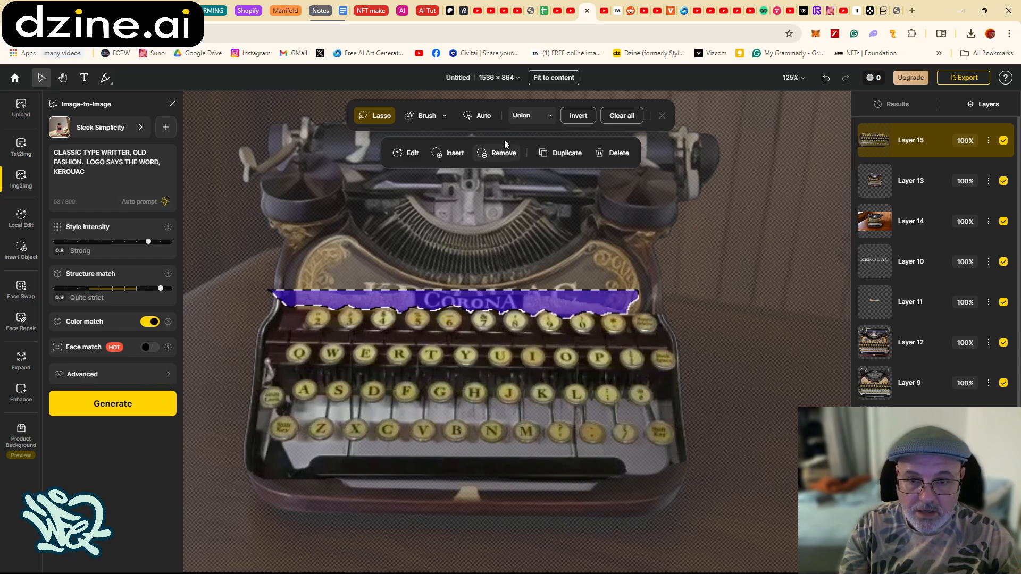
{"action": "left_click", "coordinate": [615, 153]}
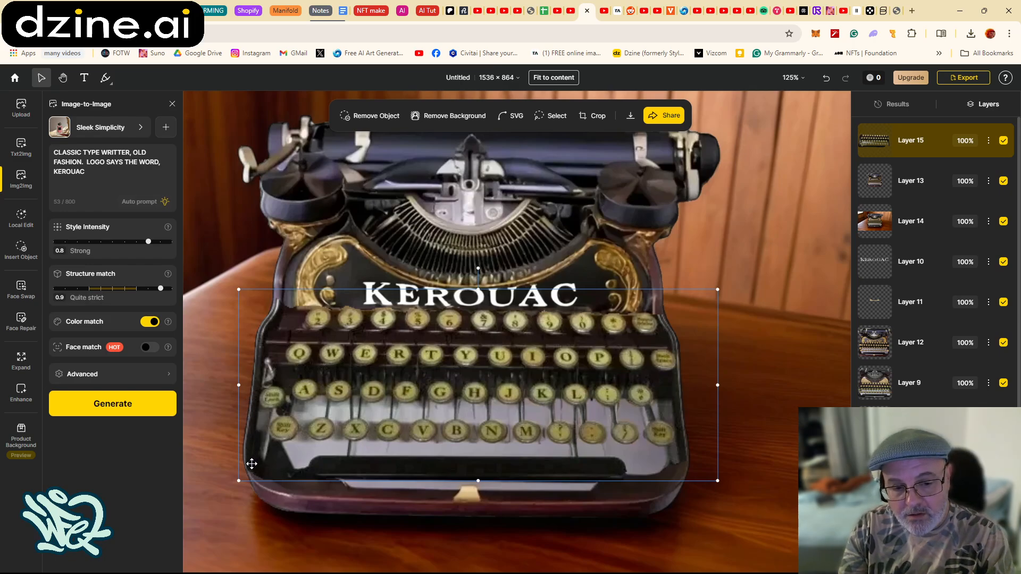
Toggle the visibility of the duplicated keyboard layer to compare the lettered keys with the generated ones
{"action": "left_click", "coordinate": [1002, 141]}
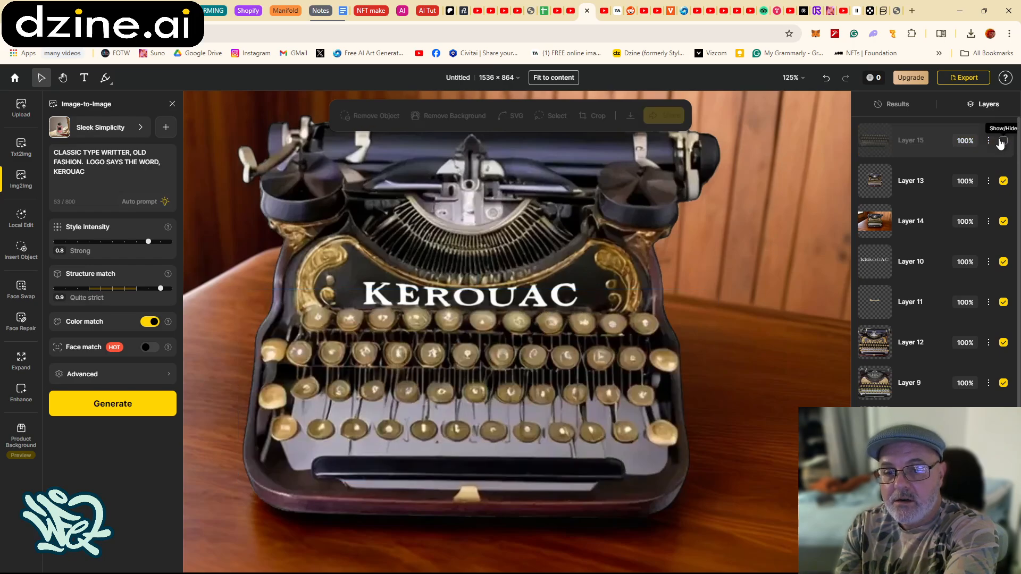
{"action": "left_click", "coordinate": [1003, 141]}
{"action": "left_click", "coordinate": [1002, 142]}
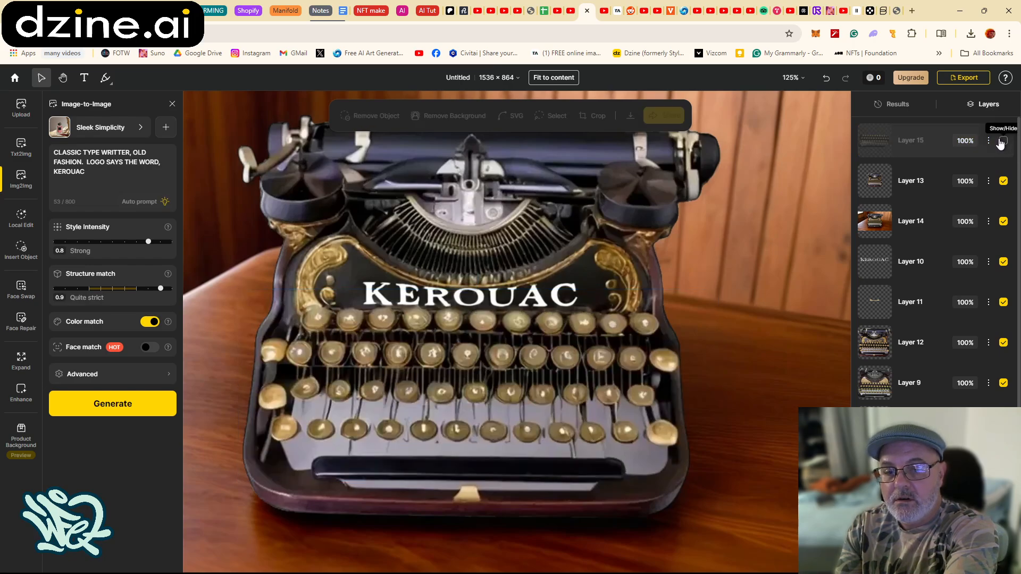
{"action": "left_click", "coordinate": [1002, 141]}
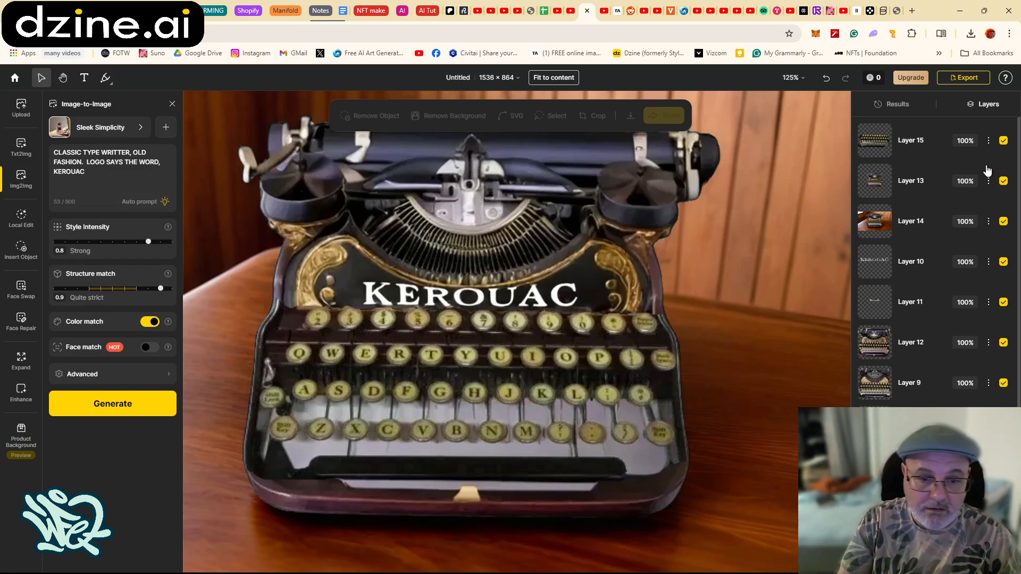
Try to generate a Text-to-Image typewriter from the existing KEROUAC prompt with the FLUX.1 model
{"action": "left_click", "coordinate": [98, 178]}
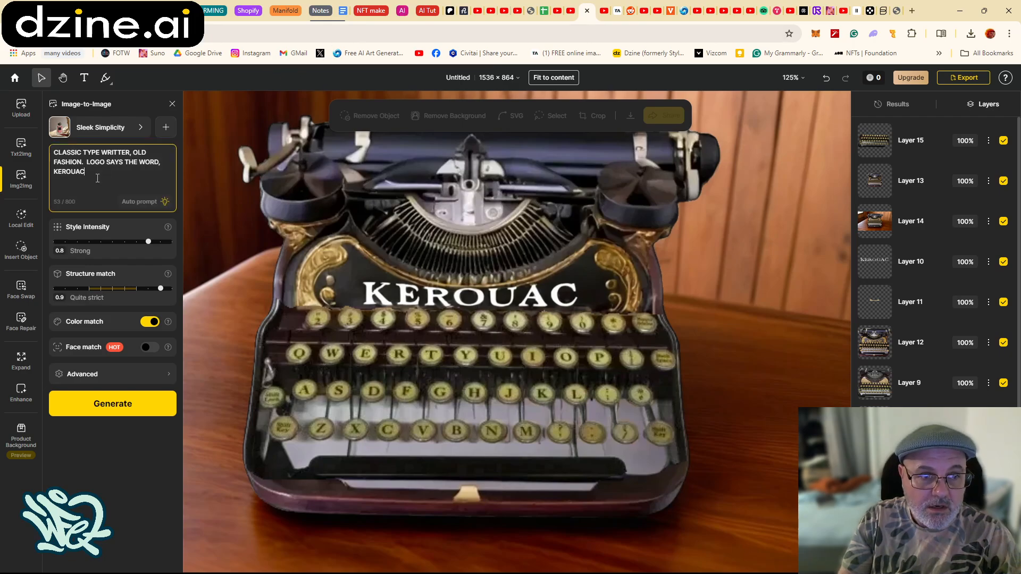
{"action": "left_click", "coordinate": [21, 147]}
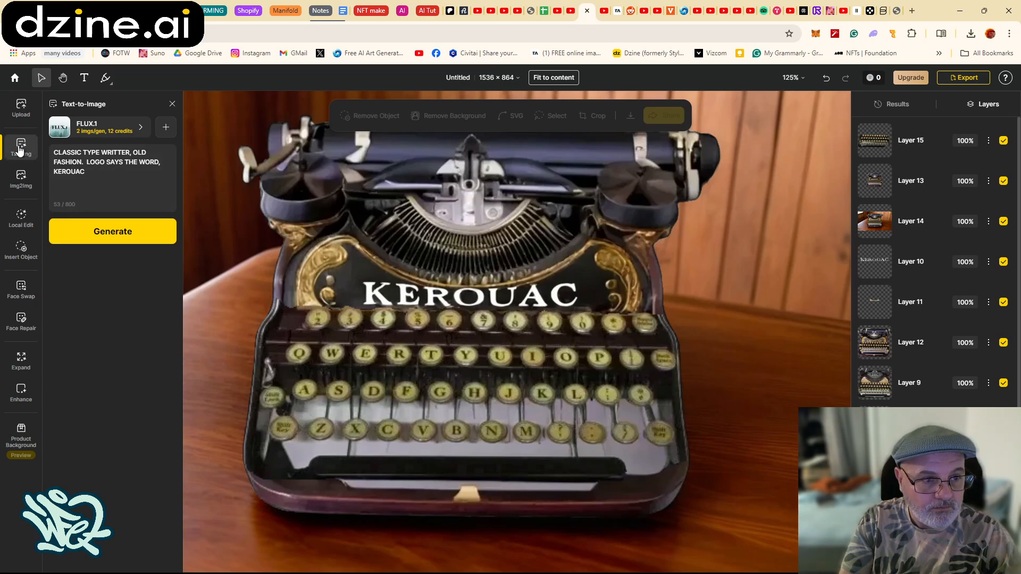
{"action": "left_click", "coordinate": [908, 147]}
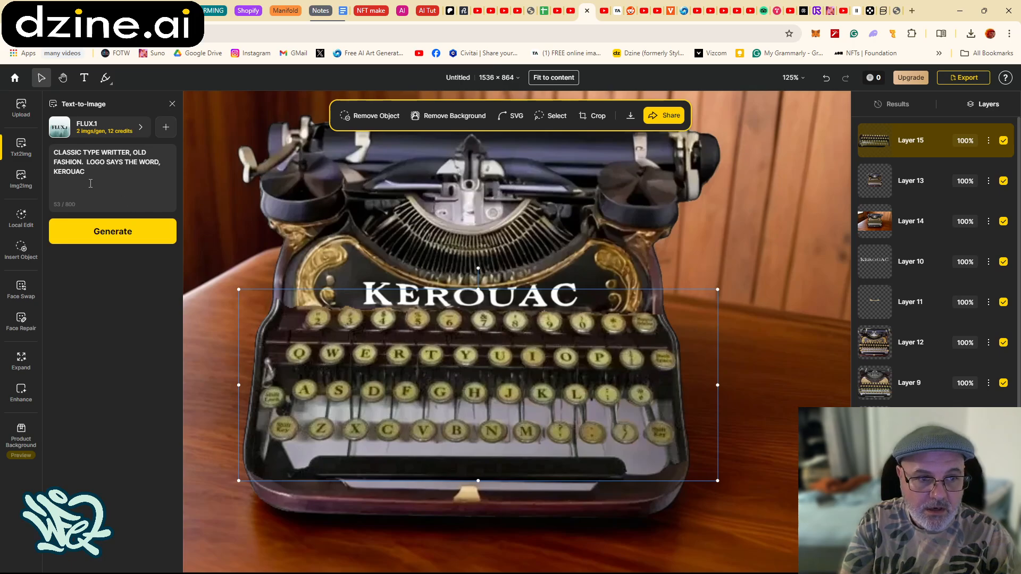
{"action": "left_click", "coordinate": [98, 237]}
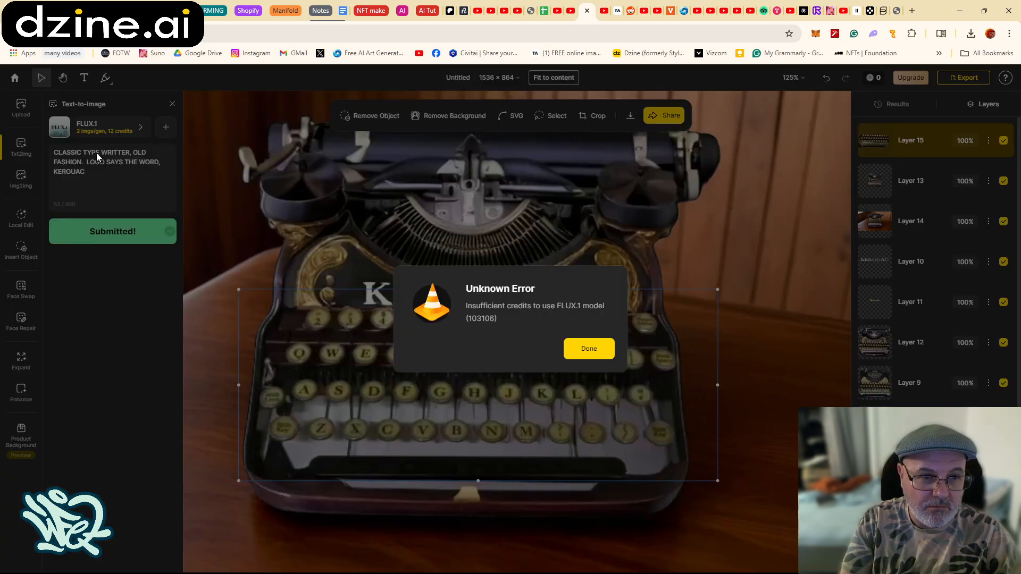
{"action": "left_click", "coordinate": [587, 349]}
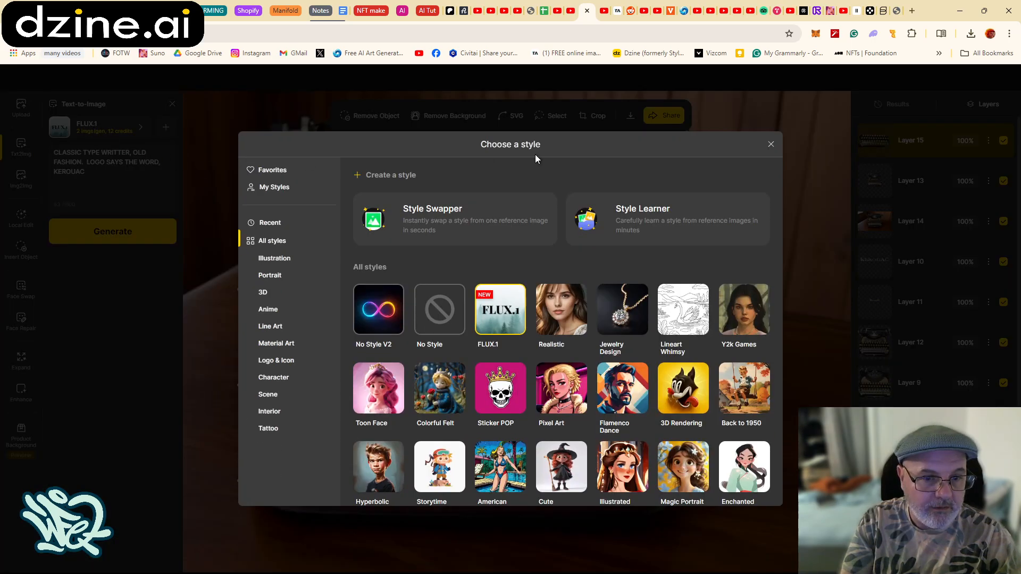
Choose the Realistic style, add "ON A TABLE." to the Text-to-Image prompt, and try to generate the image
{"action": "left_click", "coordinate": [564, 323]}
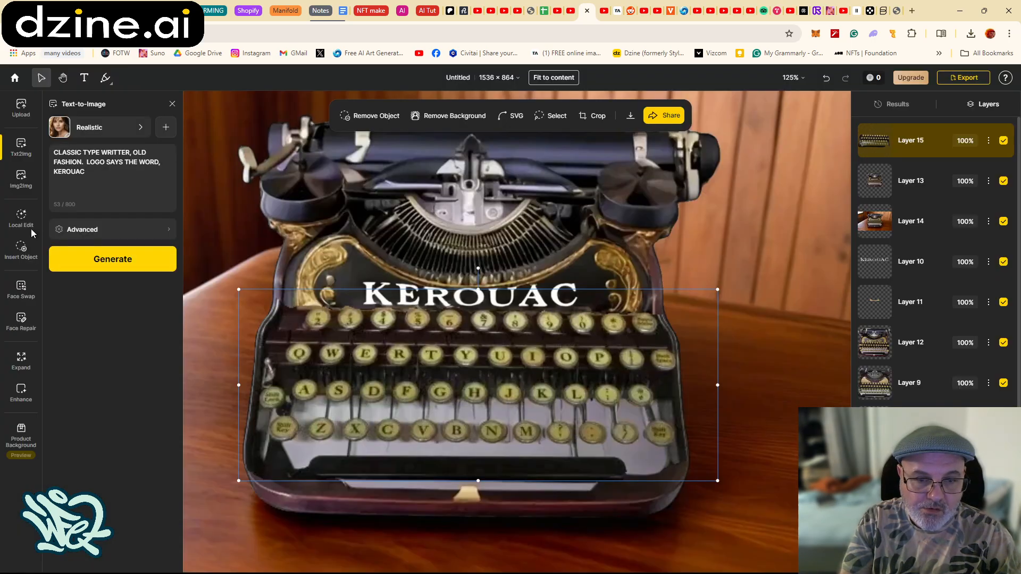
{"action": "left_click", "coordinate": [103, 172]}
{"action": "type", "text": "ON A TABLE."}
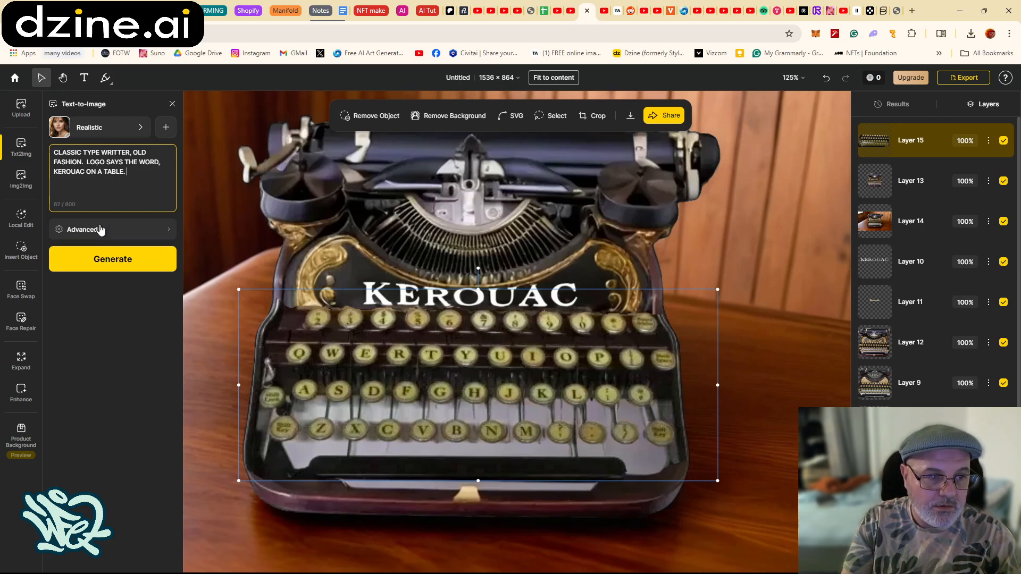
{"action": "left_click", "coordinate": [101, 230]}
{"action": "left_click", "coordinate": [101, 192]}
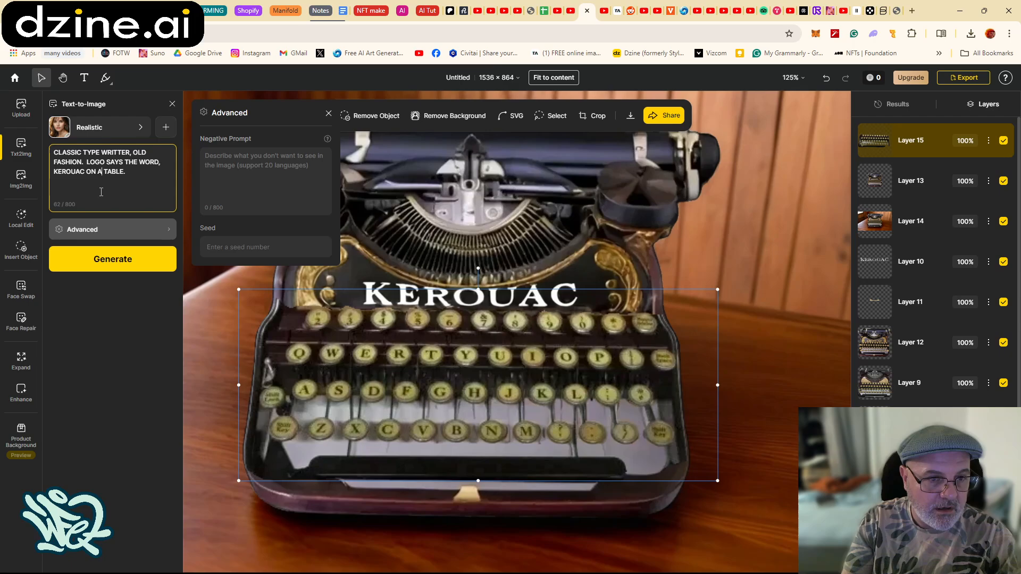
{"action": "left_click", "coordinate": [121, 262]}
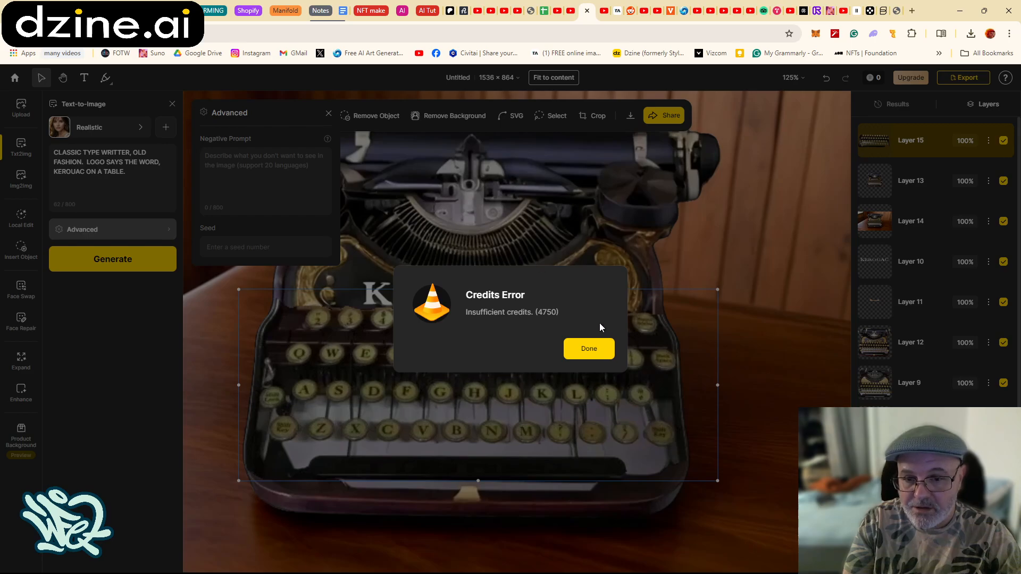
{"action": "left_click", "coordinate": [588, 349]}
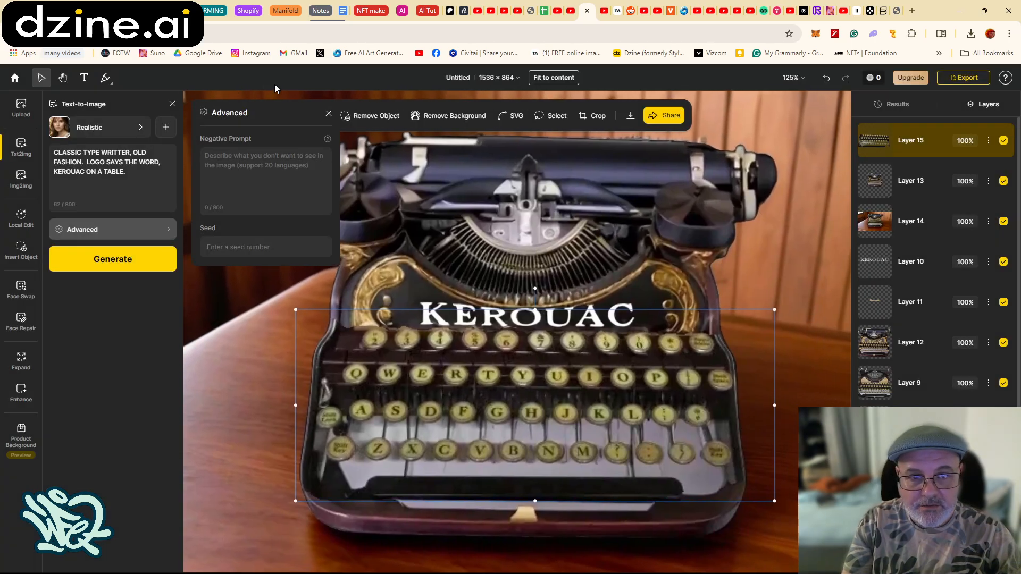
{"action": "left_click", "coordinate": [329, 116]}
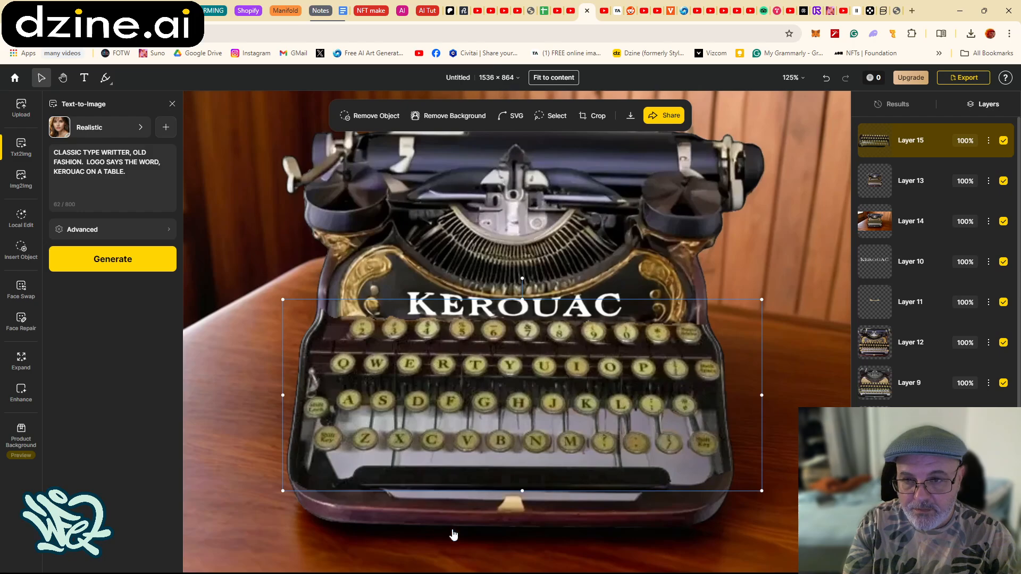
{"action": "left_click", "coordinate": [911, 12]}
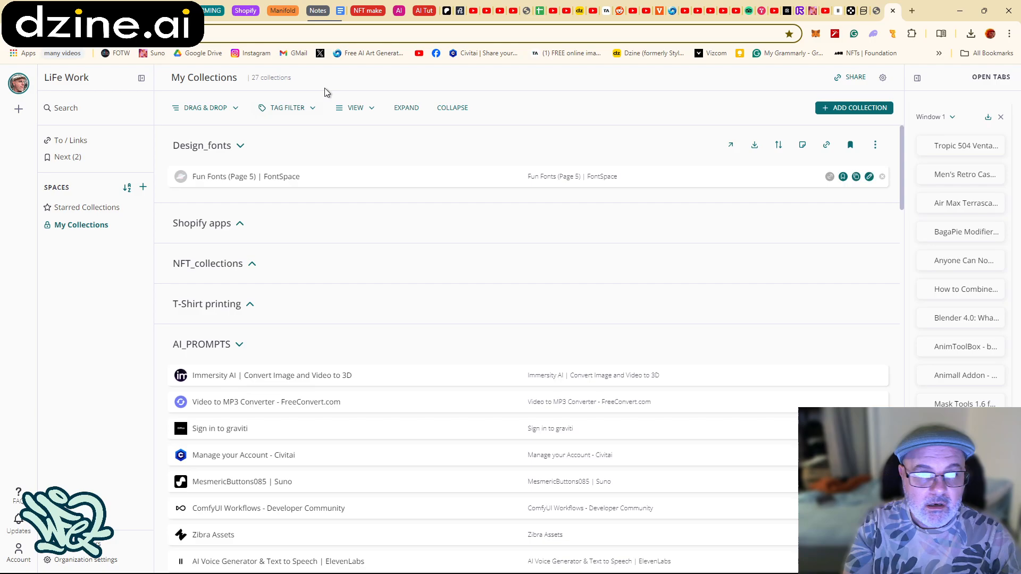
{"action": "left_click", "coordinate": [321, 54]}
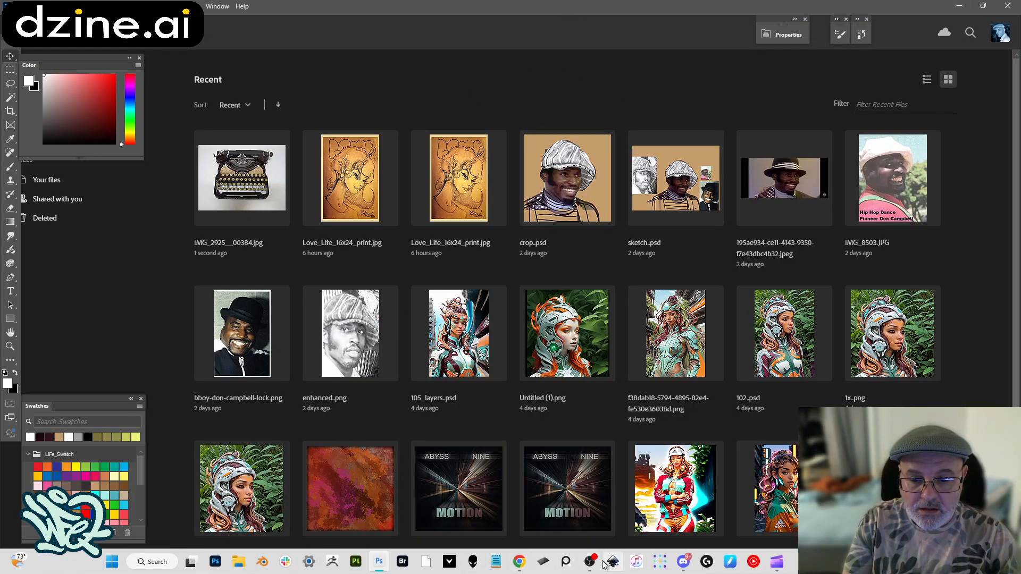
{"action": "mouse_move", "coordinate": [591, 566]}
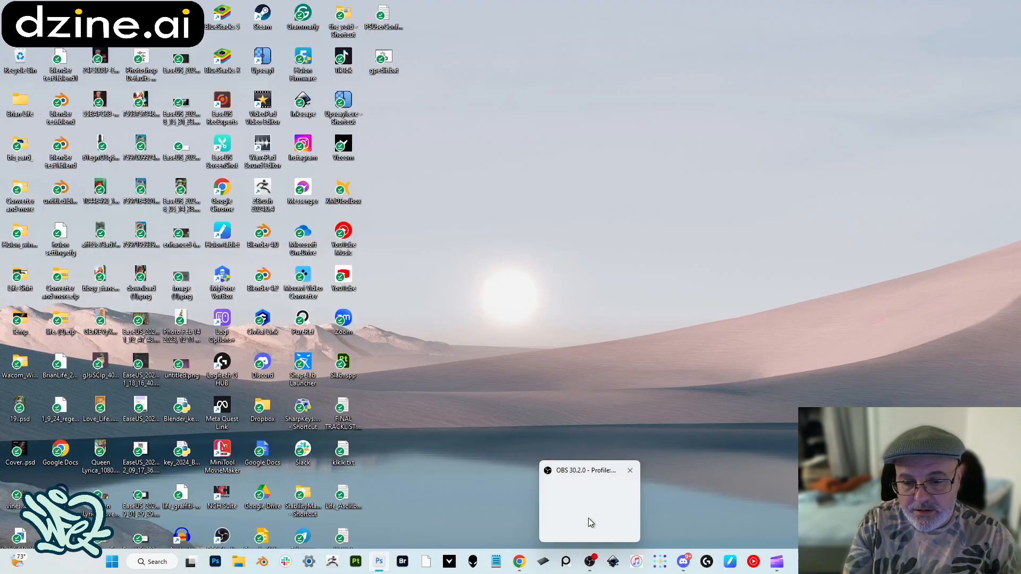